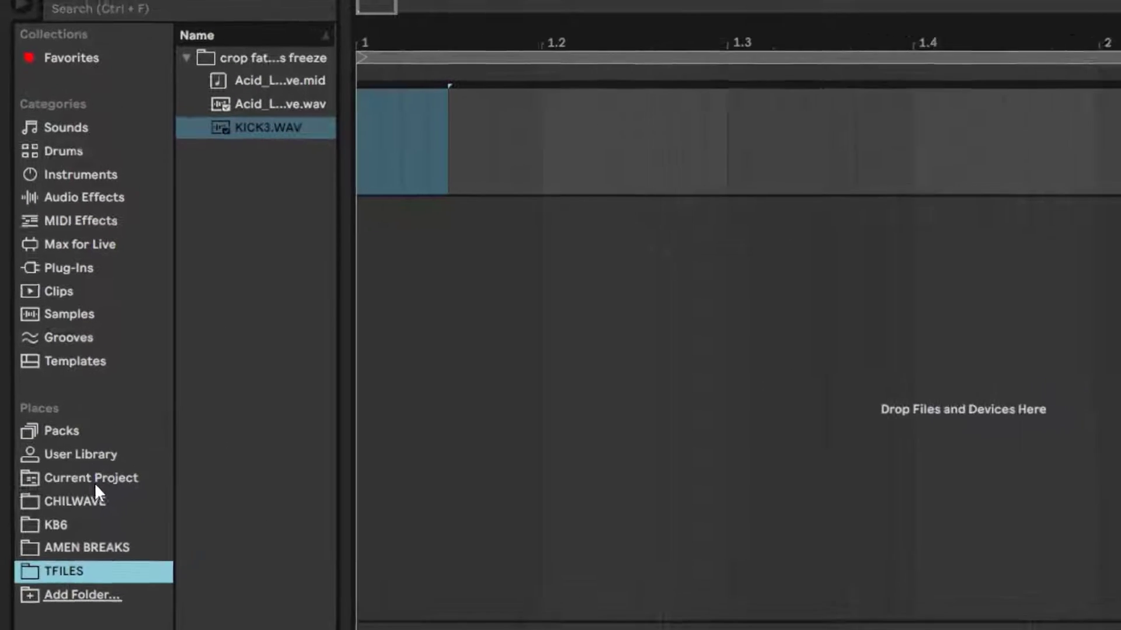
- Place KICK3.WAV from the TFILES folder at the start of the audio track and play it back briefly
{"action": "left_click", "coordinate": [46, 328]}
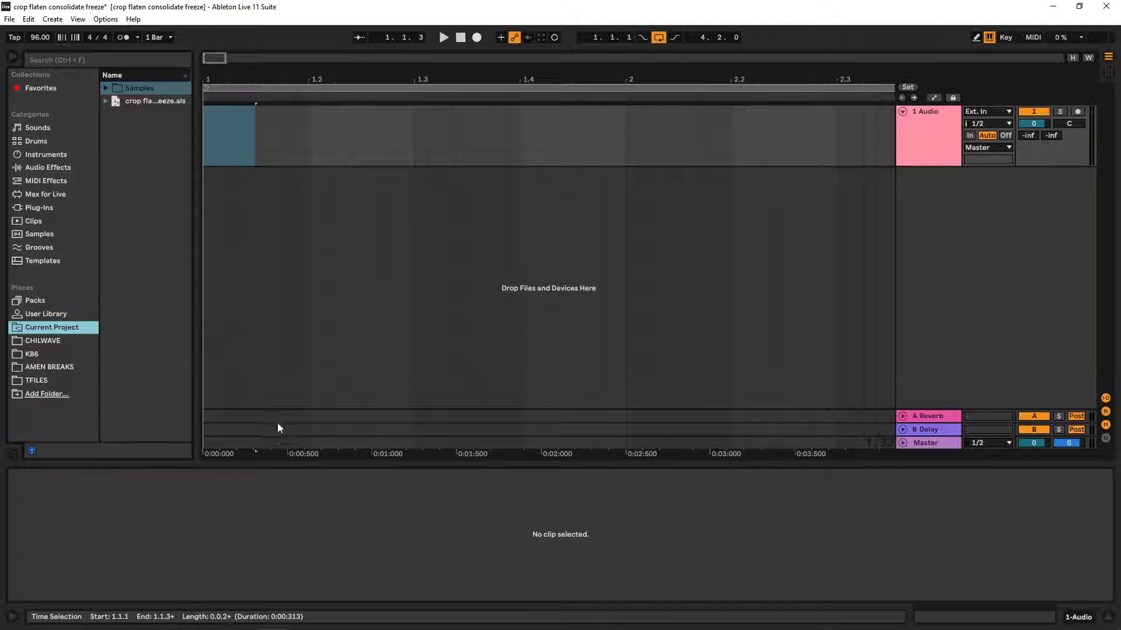
{"action": "left_click", "coordinate": [38, 380]}
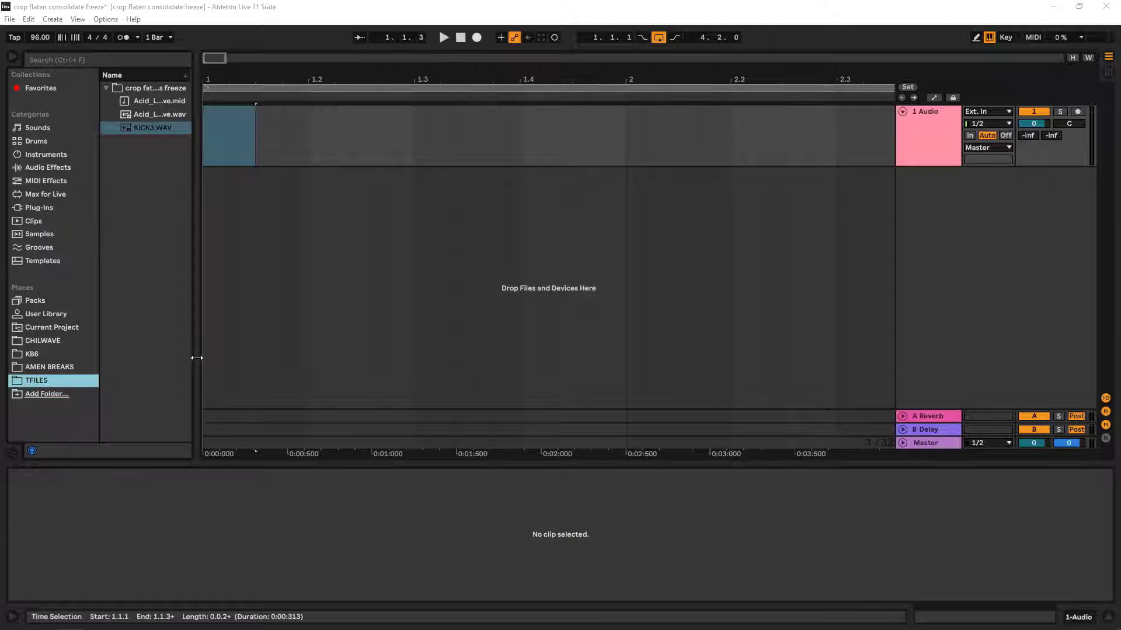
{"action": "left_click_drag", "start_coordinate": [146, 125], "coordinate": [207, 132]}
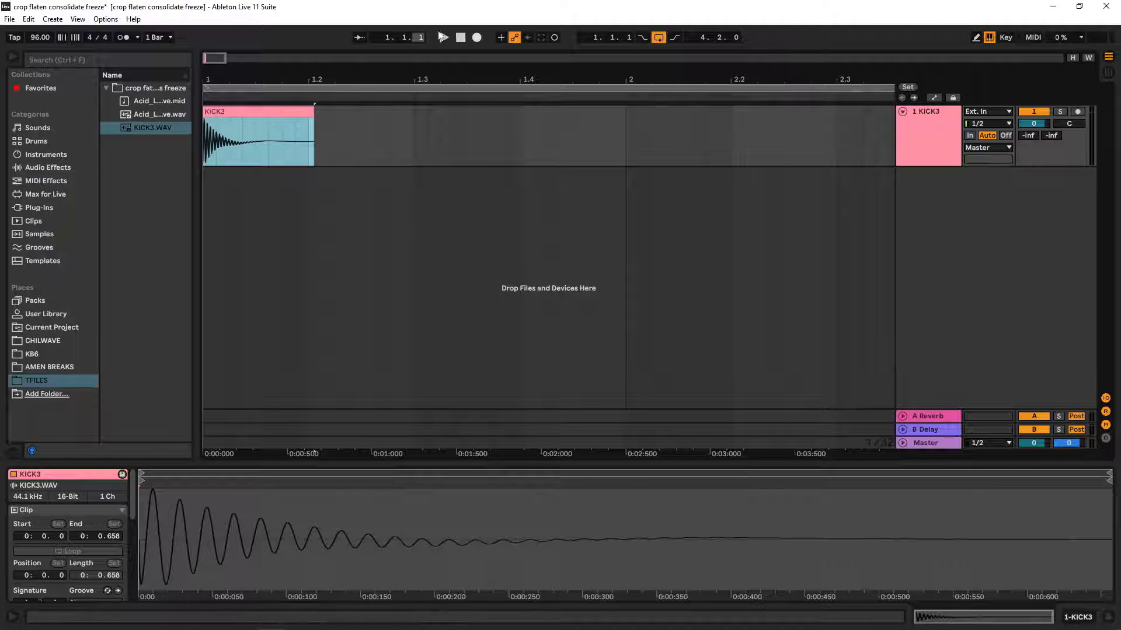
{"action": "key", "text": "space"}
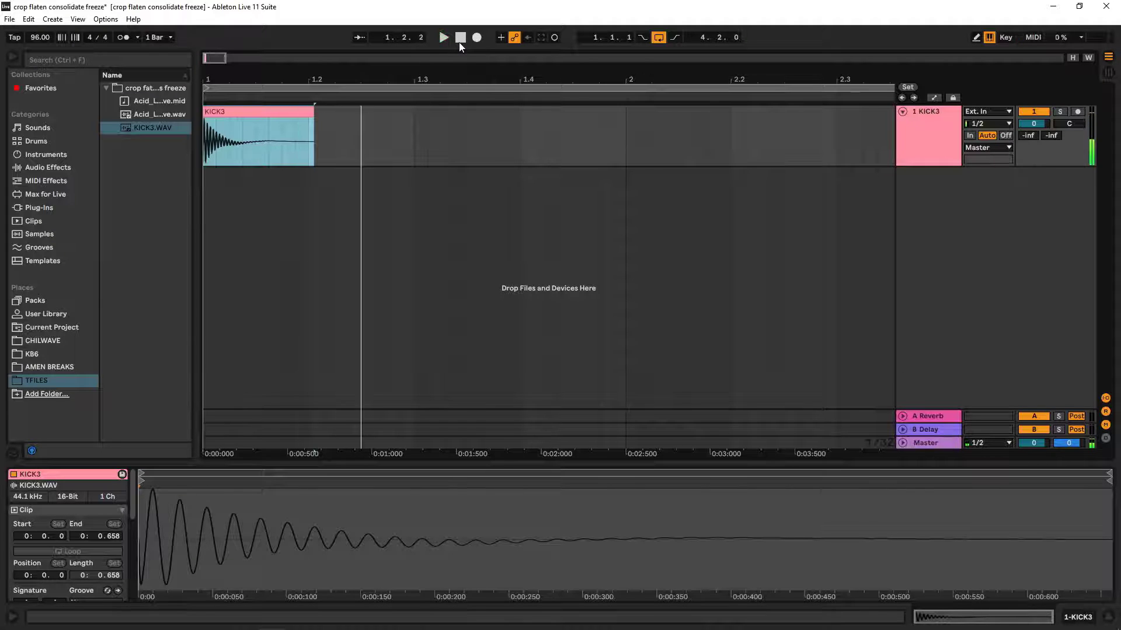
{"action": "left_click", "coordinate": [458, 41]}
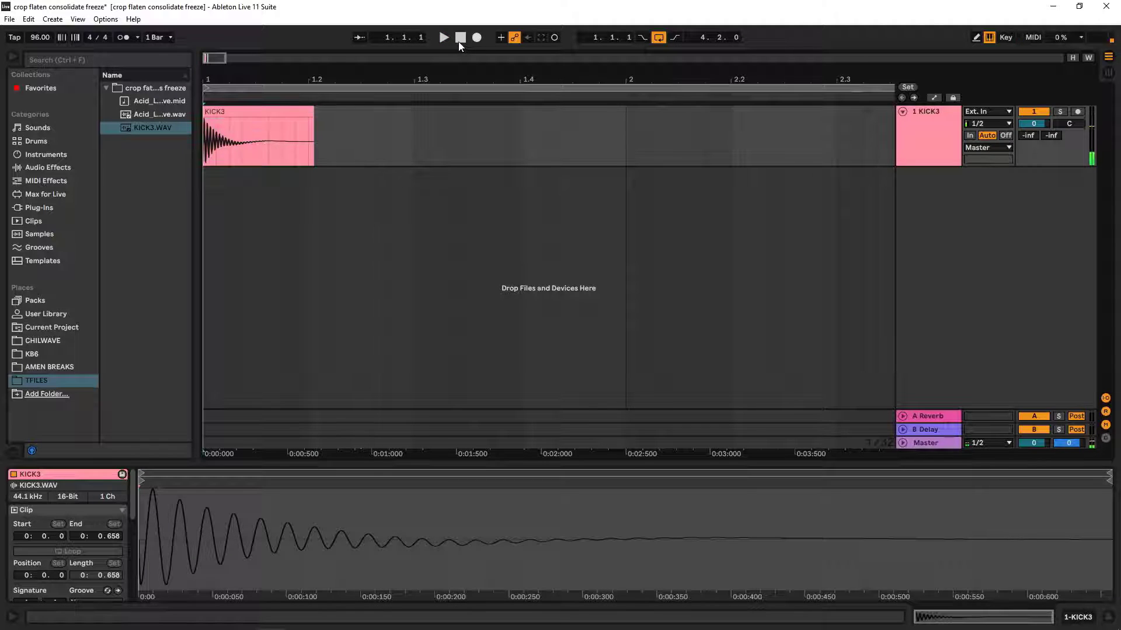
- Show the KICK3 clip's source file in Explorer, and close the file window after checking its folder
{"action": "left_click", "coordinate": [266, 111]}
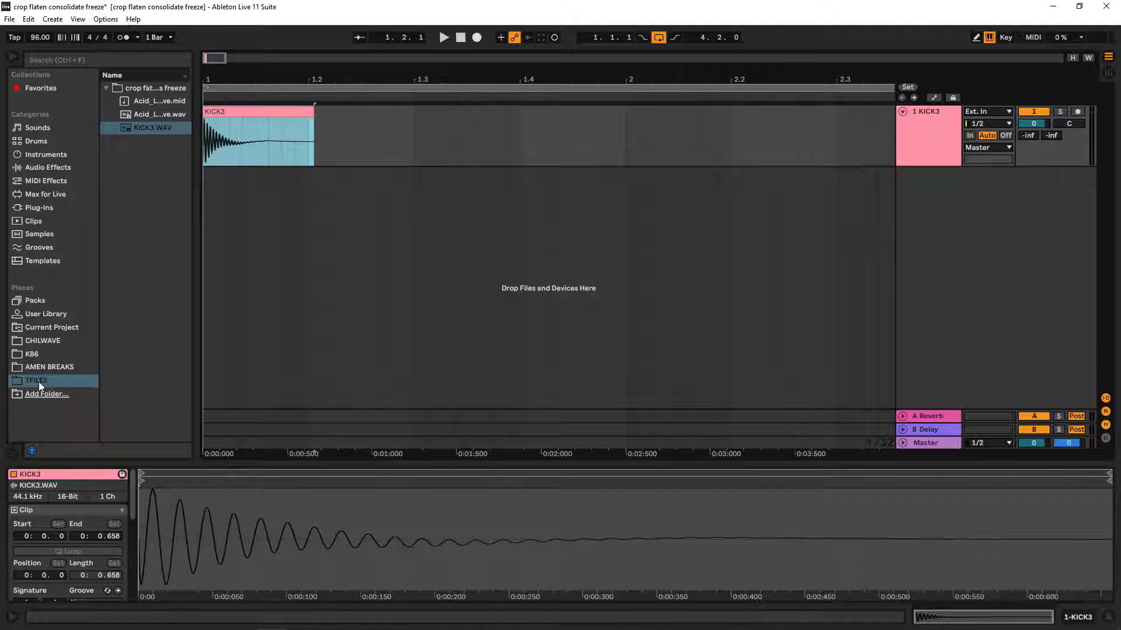
{"action": "right_click", "coordinate": [290, 118]}
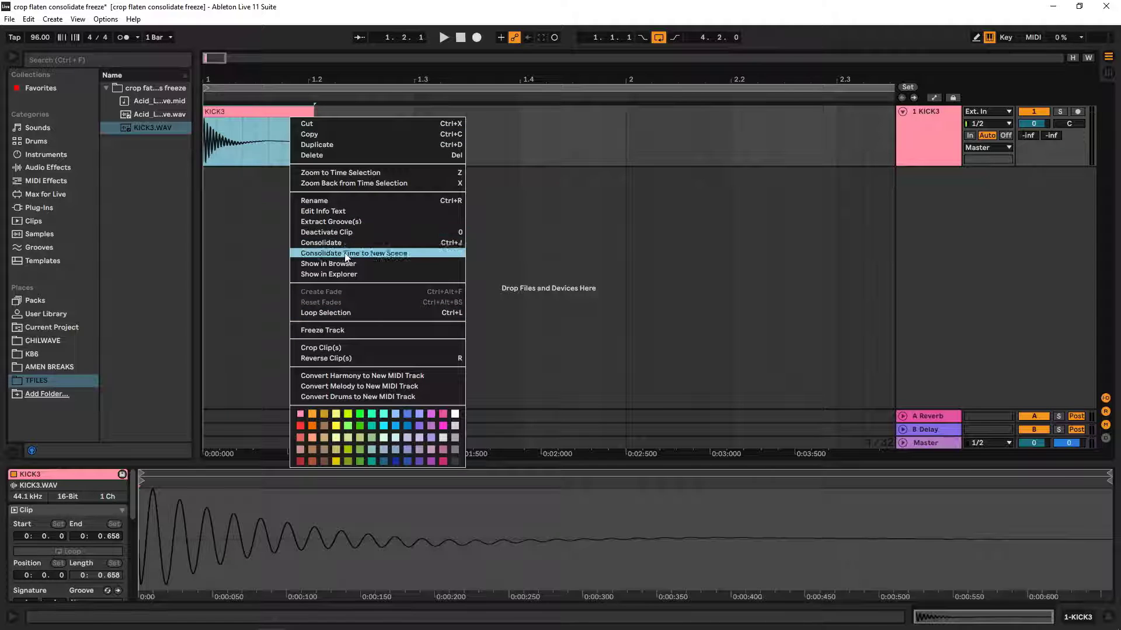
{"action": "left_click", "coordinate": [350, 275]}
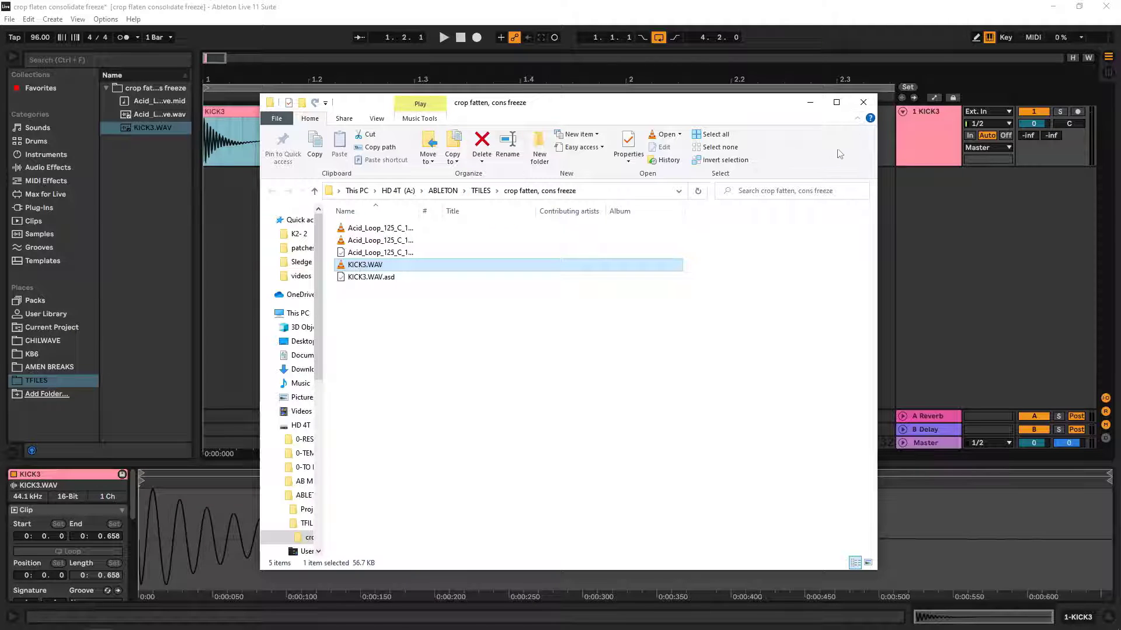
{"action": "left_click", "coordinate": [863, 102]}
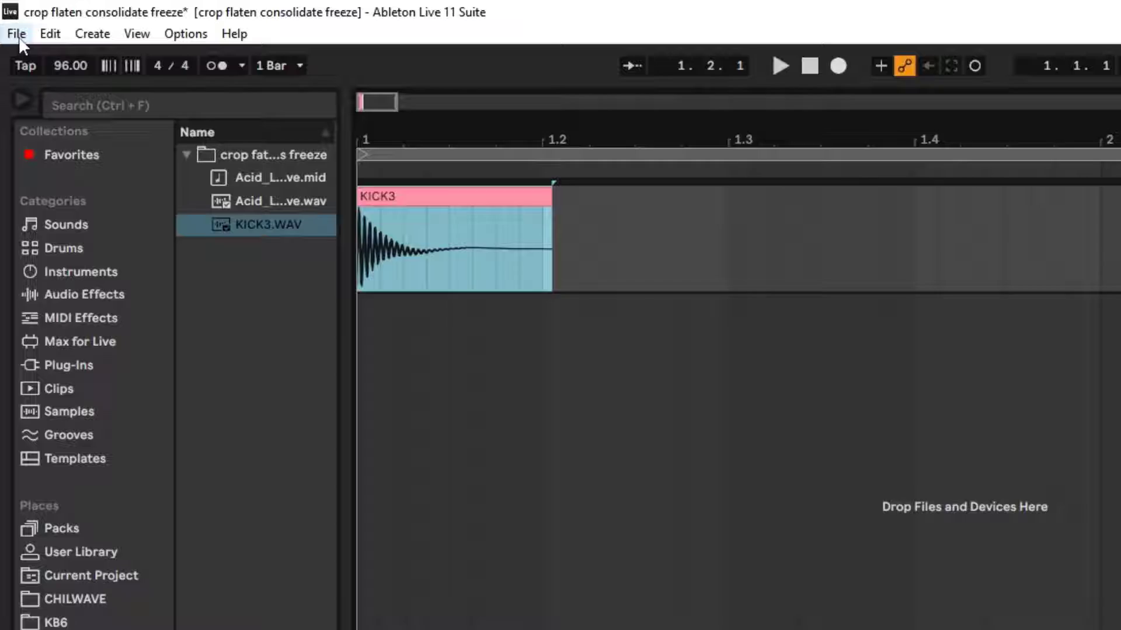
- Compare the KICK3 clip's source location with the contents of the Current Project and TFILES folders
{"action": "left_click", "coordinate": [10, 19]}
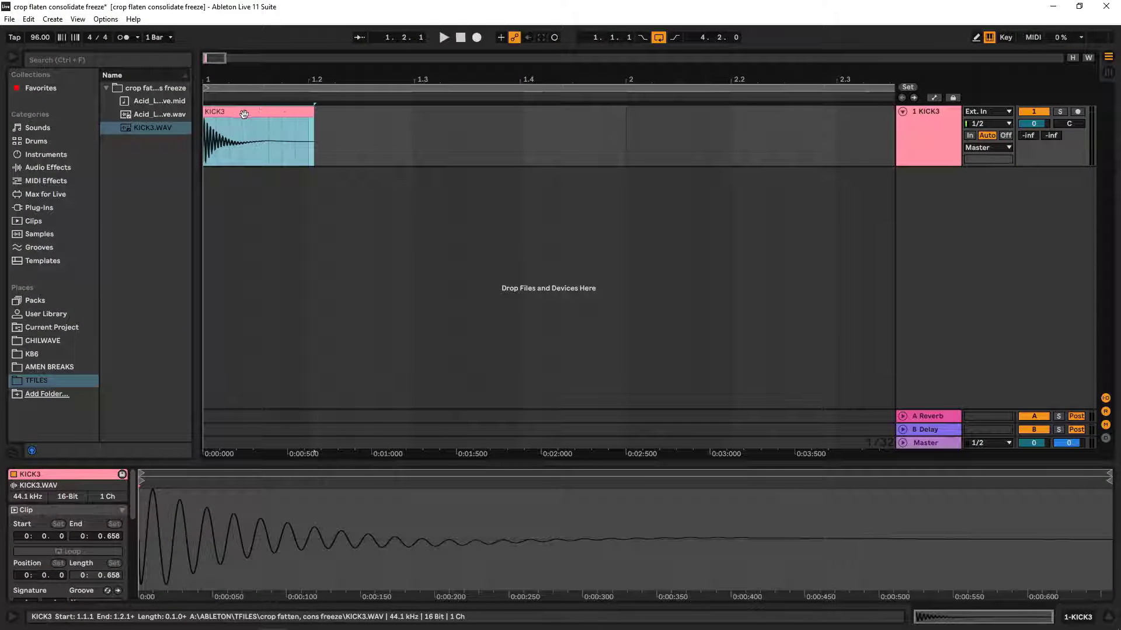
{"action": "left_click", "coordinate": [231, 113]}
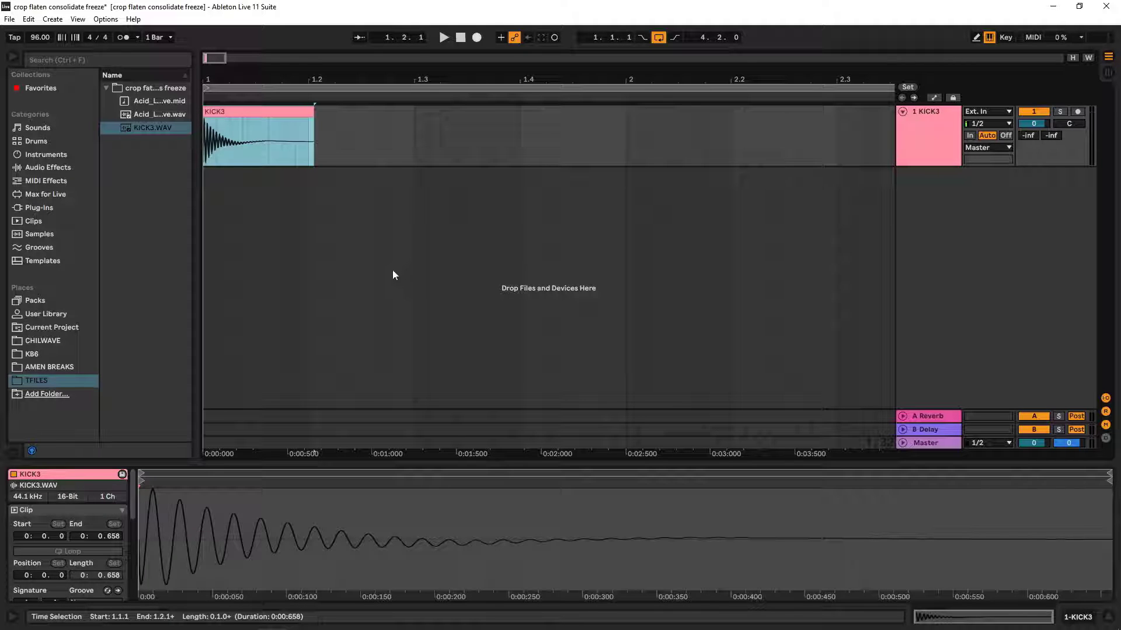
{"action": "left_click", "coordinate": [40, 329]}
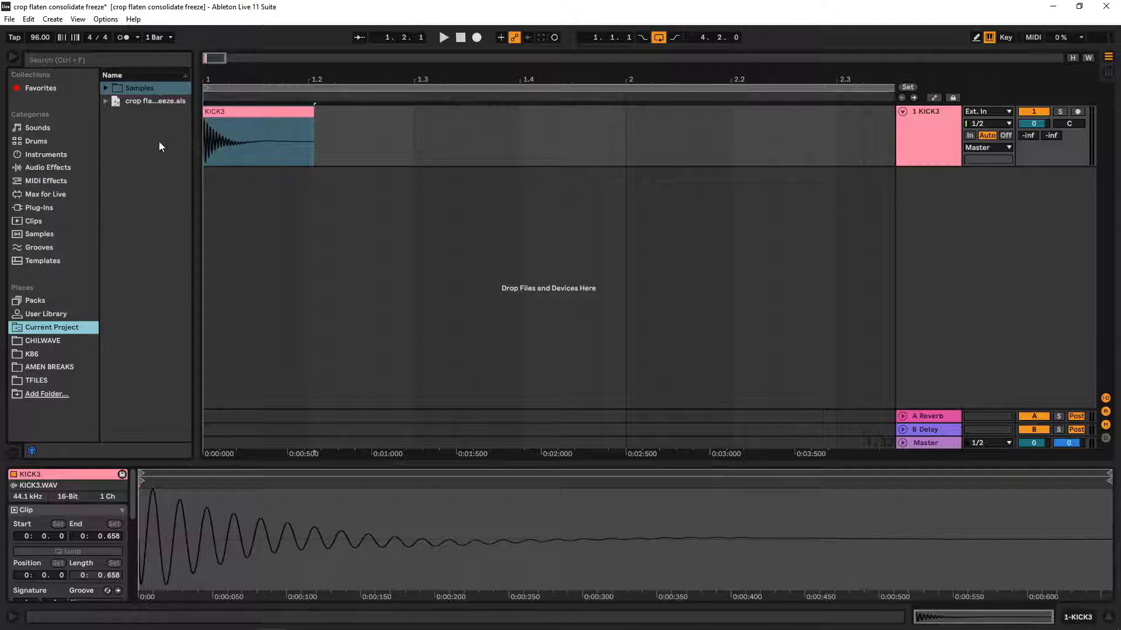
{"action": "left_click", "coordinate": [45, 383]}
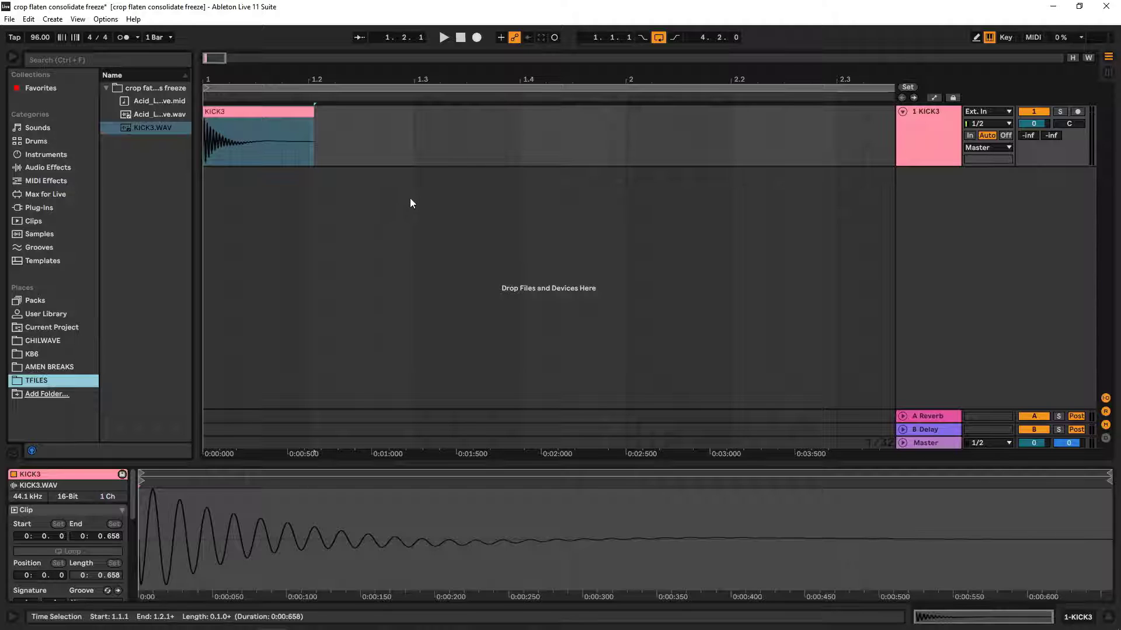
{"action": "left_click", "coordinate": [269, 112]}
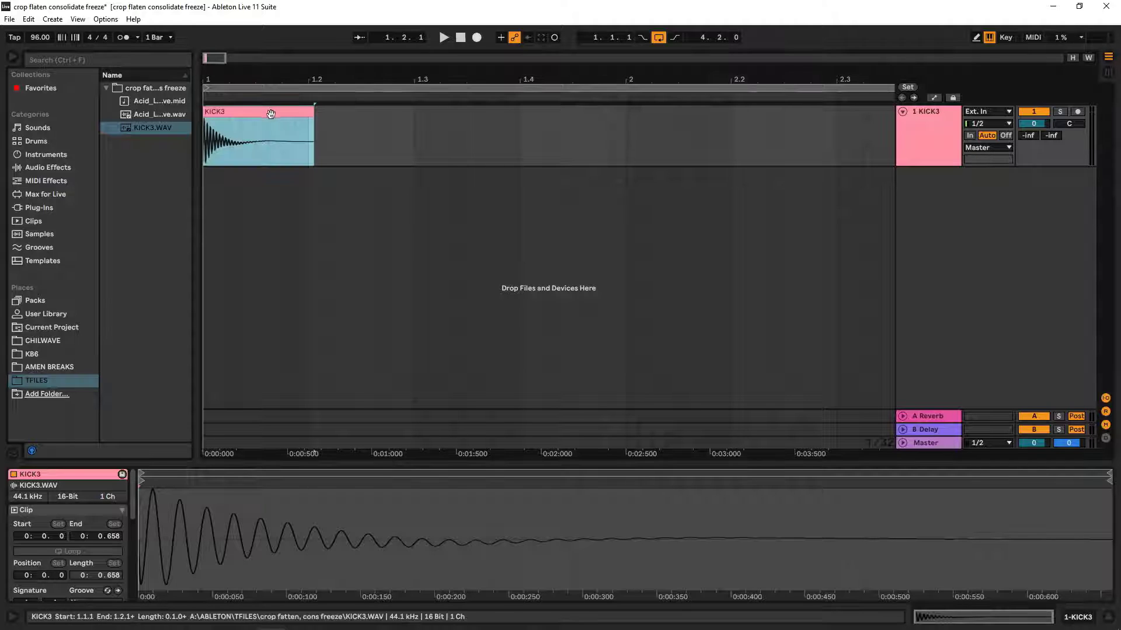
- Widen the browser to read full file names and check the current project's Samples and Processed folders for audio files
{"action": "left_click", "coordinate": [57, 325]}
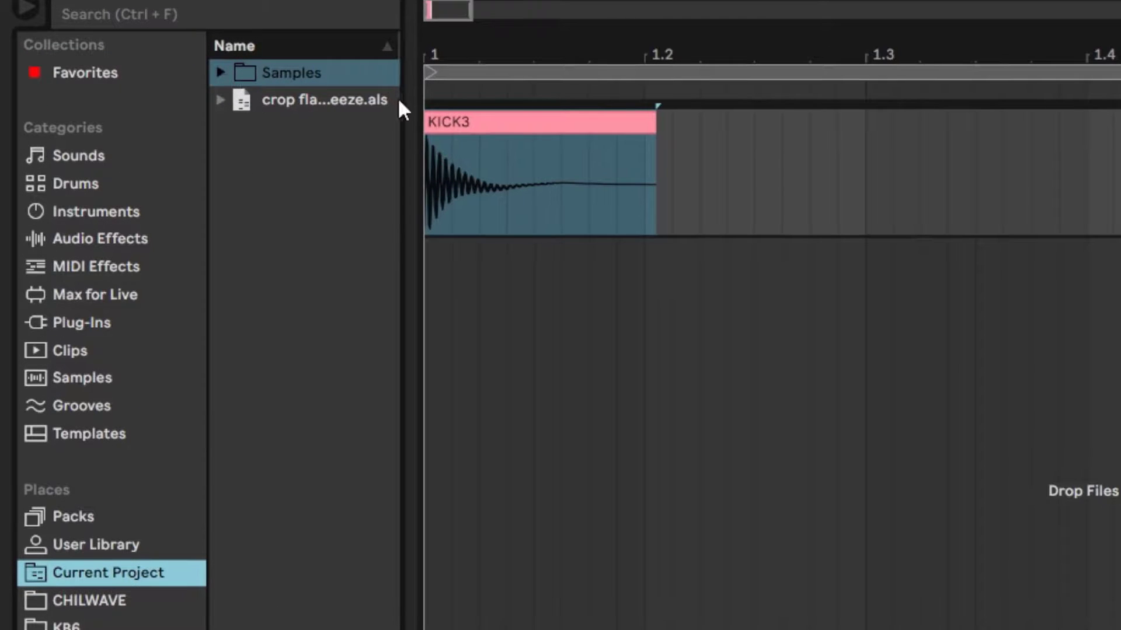
{"action": "left_click_drag", "start_coordinate": [401, 108], "coordinate": [526, 115]}
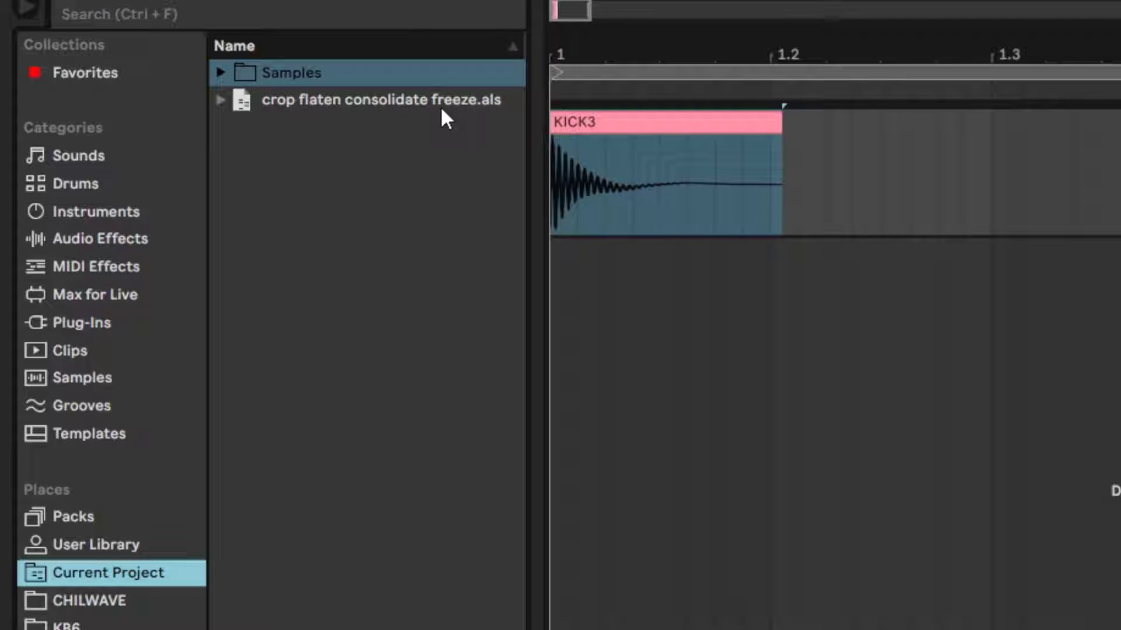
{"action": "left_click", "coordinate": [220, 72]}
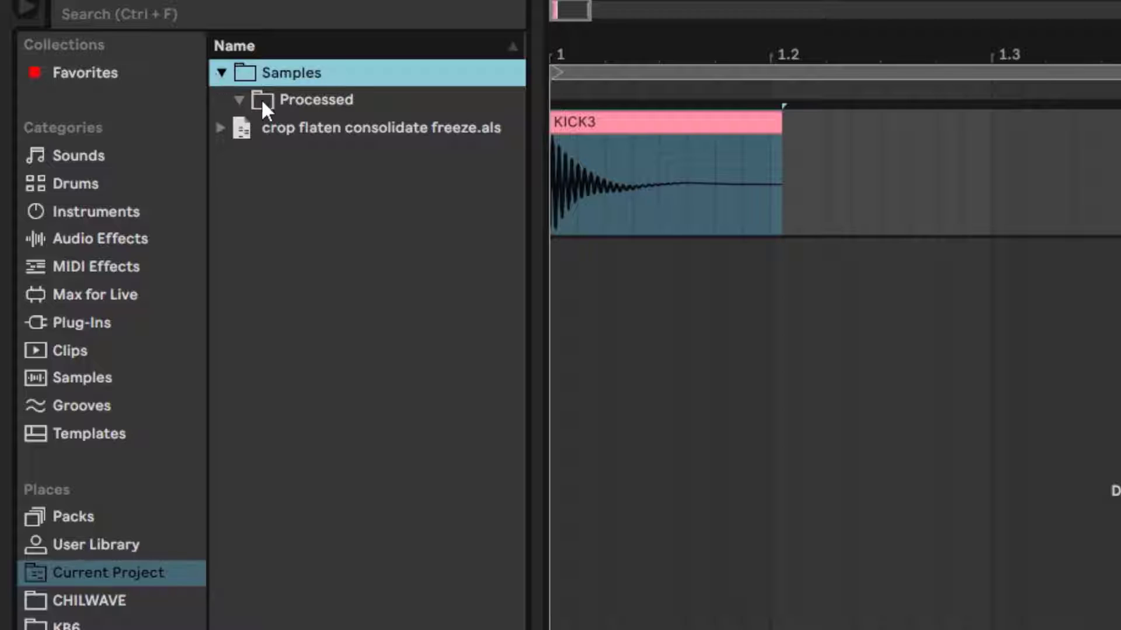
{"action": "left_click", "coordinate": [242, 100]}
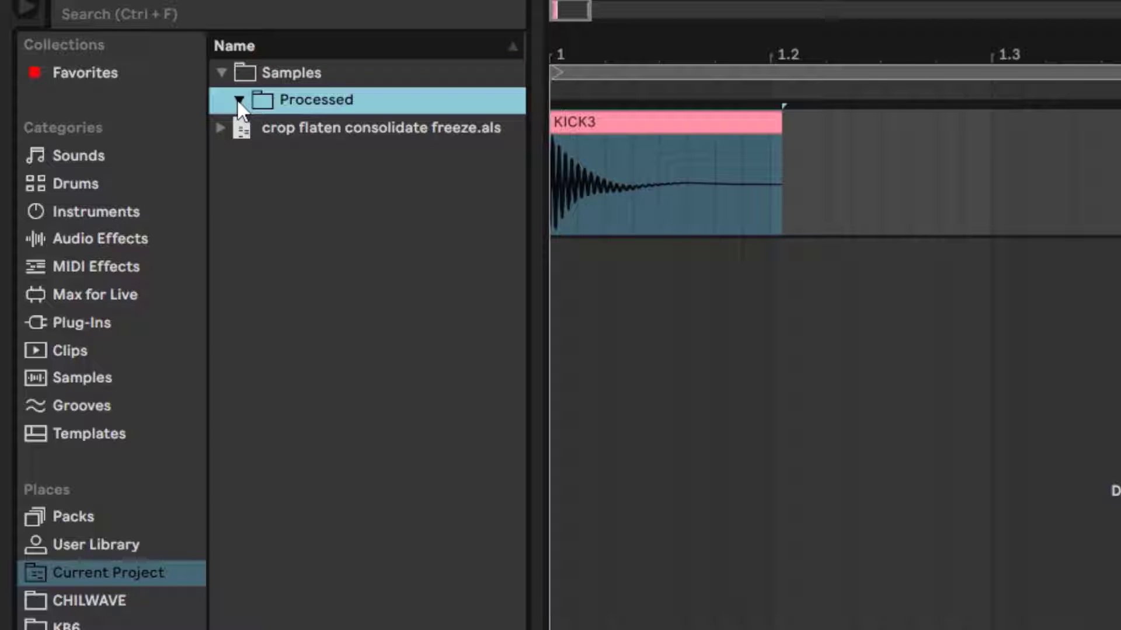
{"action": "left_click", "coordinate": [217, 70]}
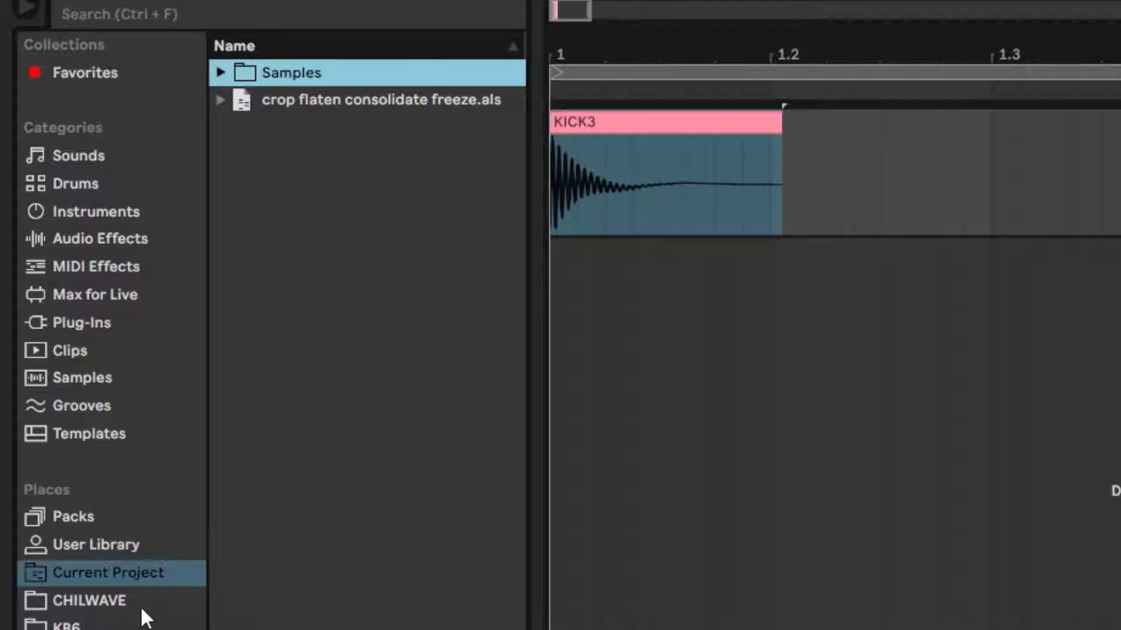
- Crop the KICK3 clip in the arrangement at its full length
{"action": "left_click", "coordinate": [657, 126]}
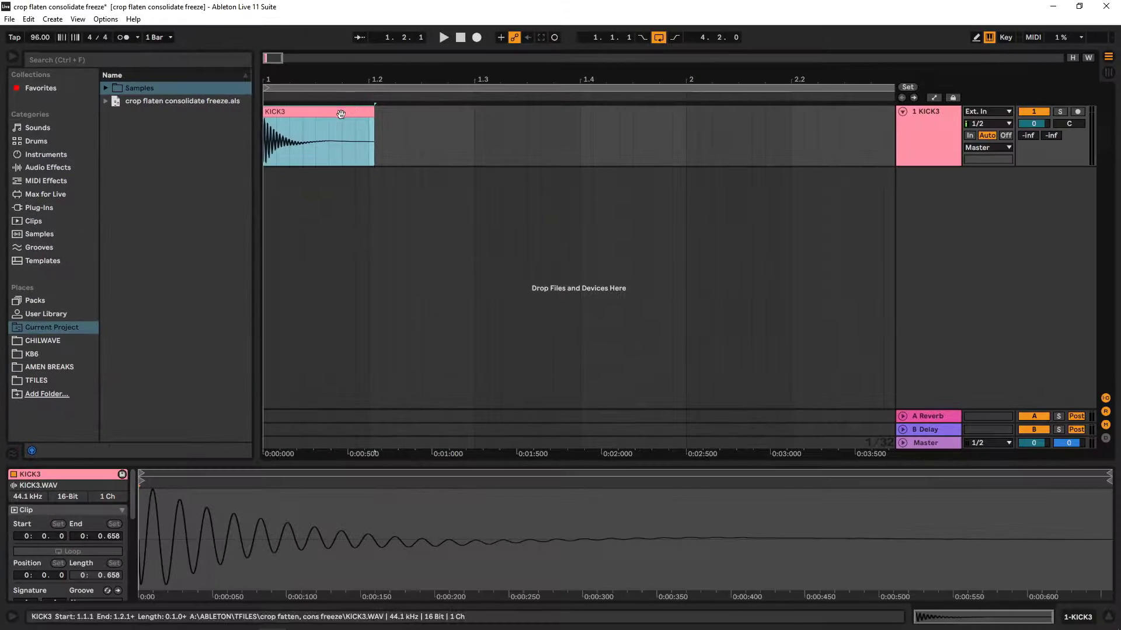
{"action": "right_click", "coordinate": [339, 113]}
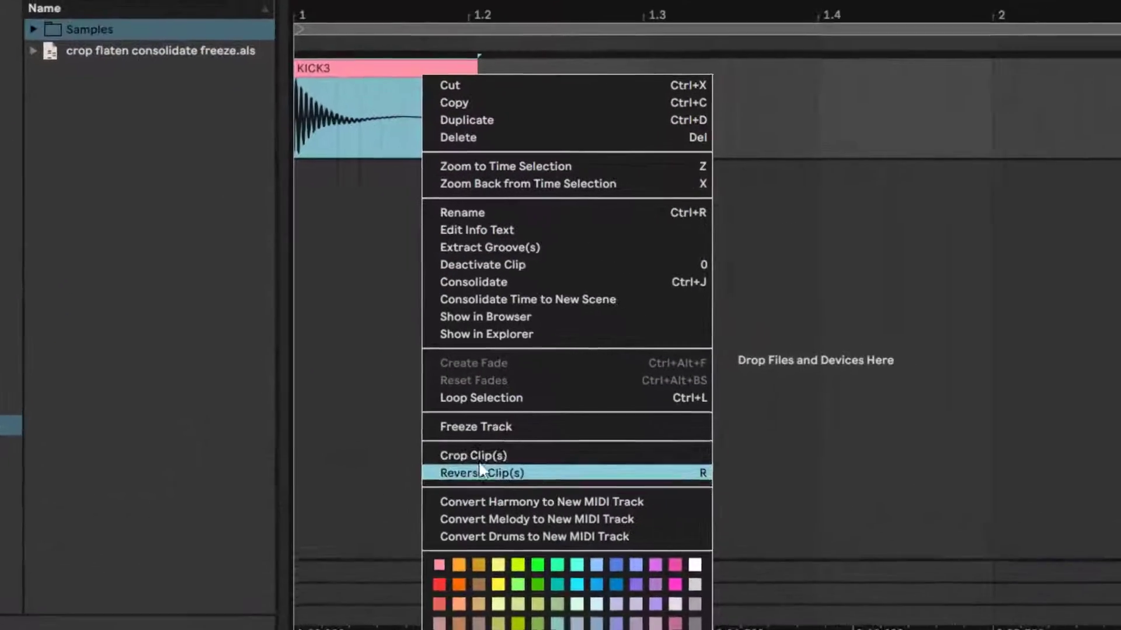
{"action": "left_click", "coordinate": [491, 474]}
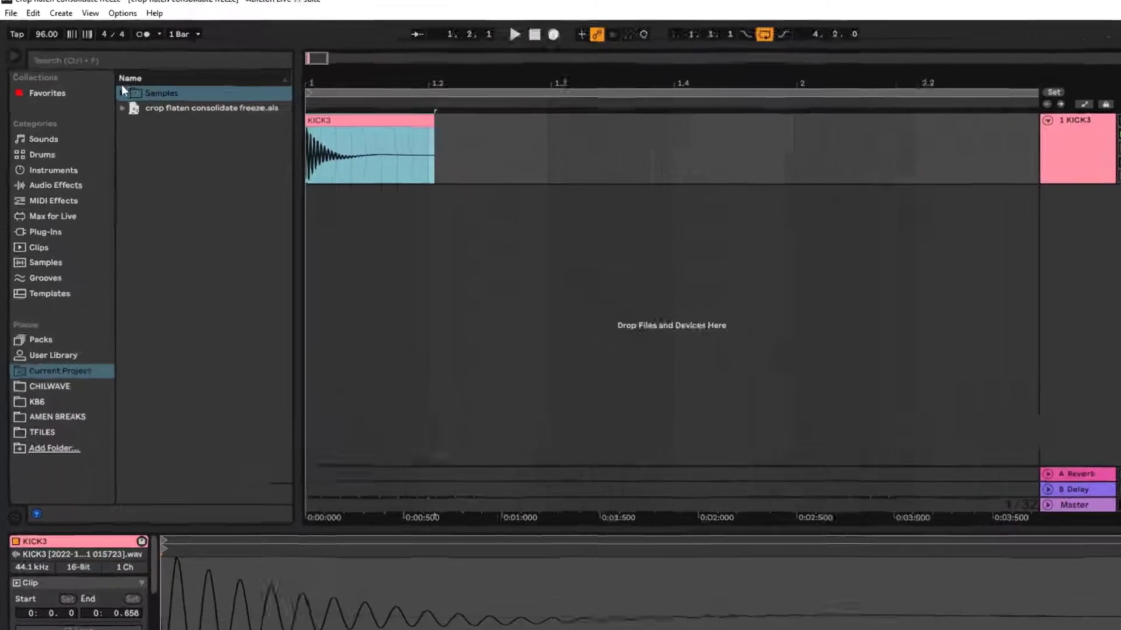
- Expand the current project's Samples, Processed and Crop folders to inspect where the cropped kick sample is stored
{"action": "left_click", "coordinate": [105, 88]}
{"action": "left_click", "coordinate": [209, 138]}
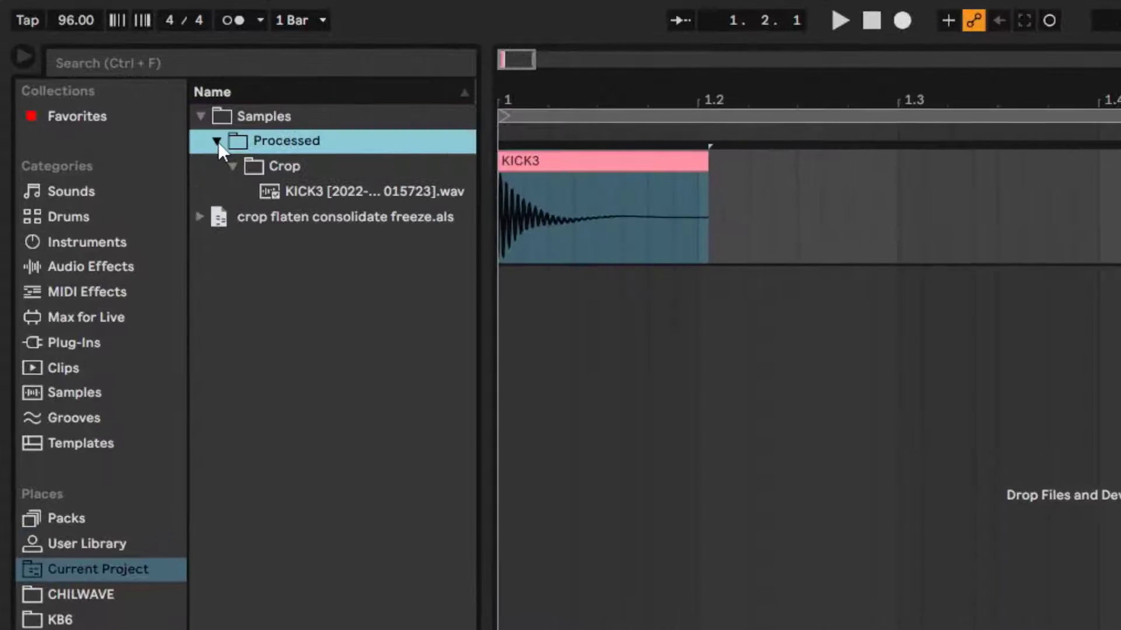
{"action": "left_click", "coordinate": [297, 163]}
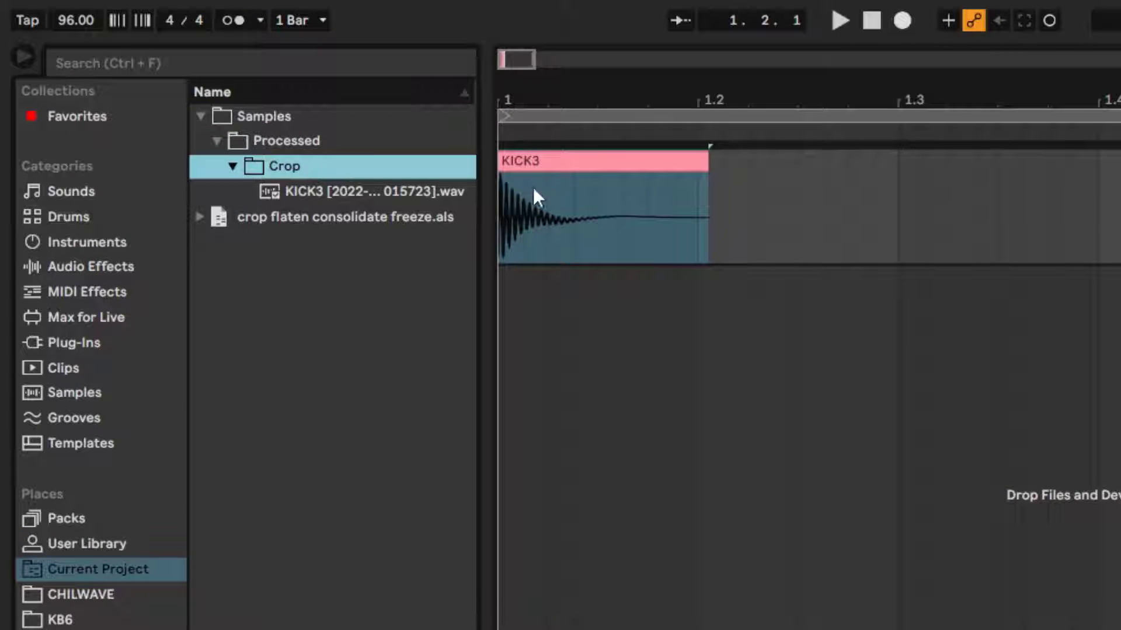
- Enlarge the detail view of the cropped KICK3 clip and check its sample file name and path
{"action": "left_click", "coordinate": [590, 158]}
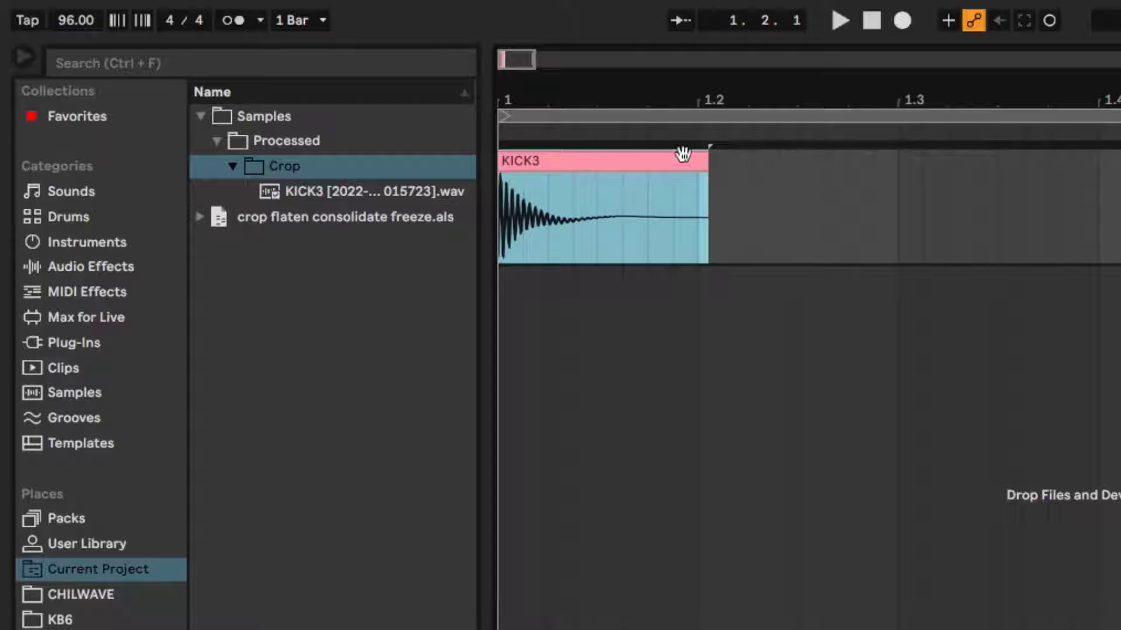
{"action": "double_click", "coordinate": [621, 158]}
{"action": "left_click_drag", "start_coordinate": [460, 463], "coordinate": [467, 272]}
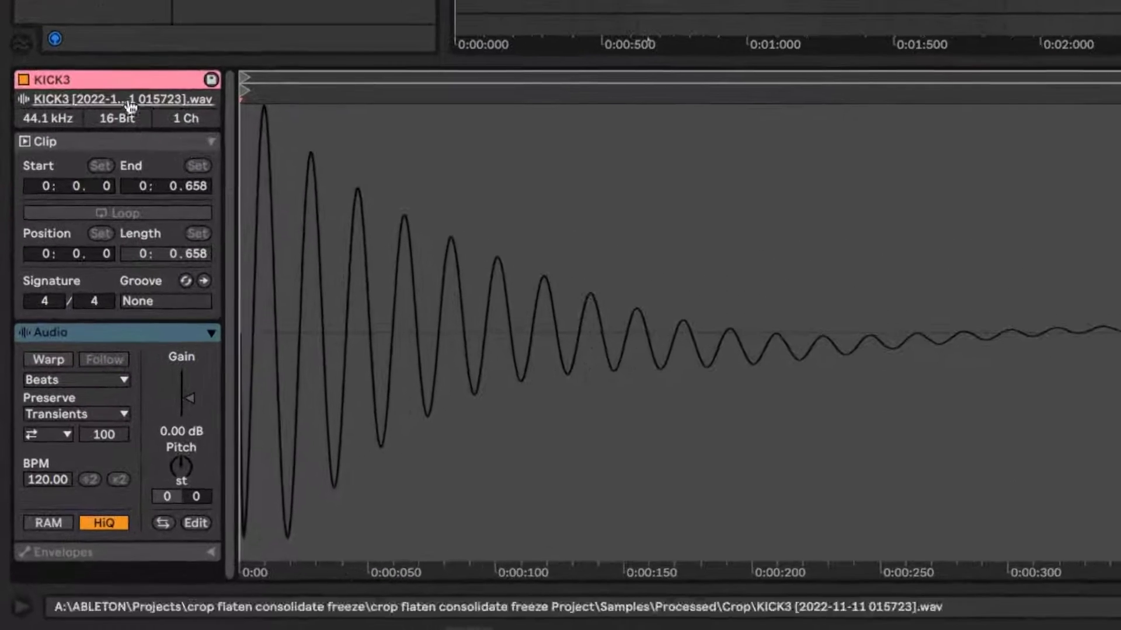
{"action": "left_click_drag", "start_coordinate": [236, 117], "coordinate": [429, 120]}
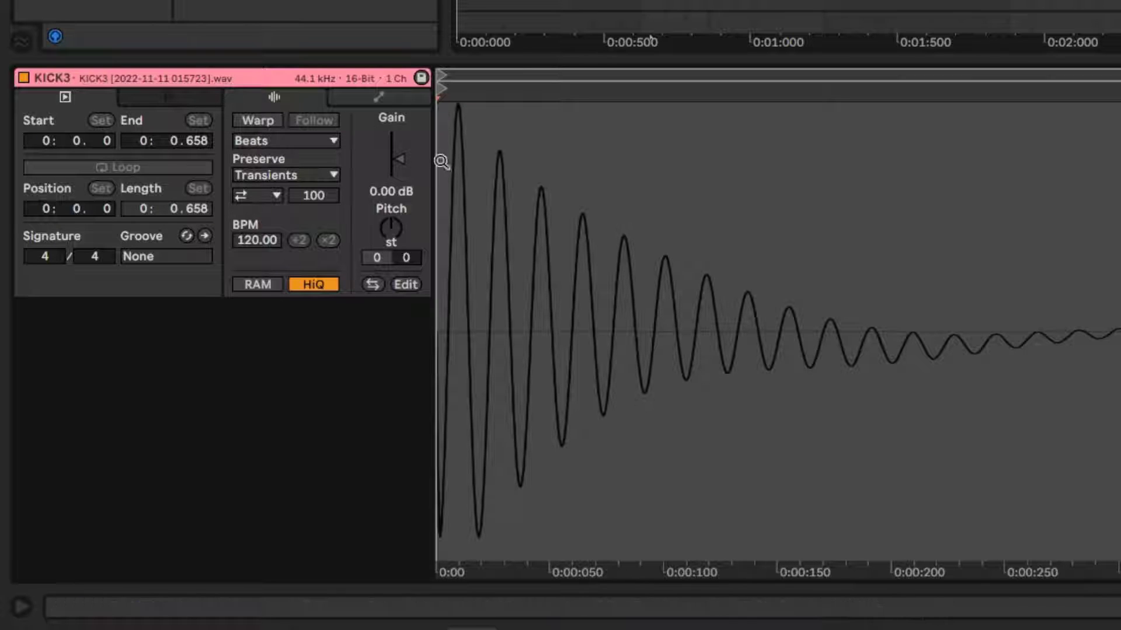
{"action": "left_click_drag", "start_coordinate": [432, 160], "coordinate": [397, 150]}
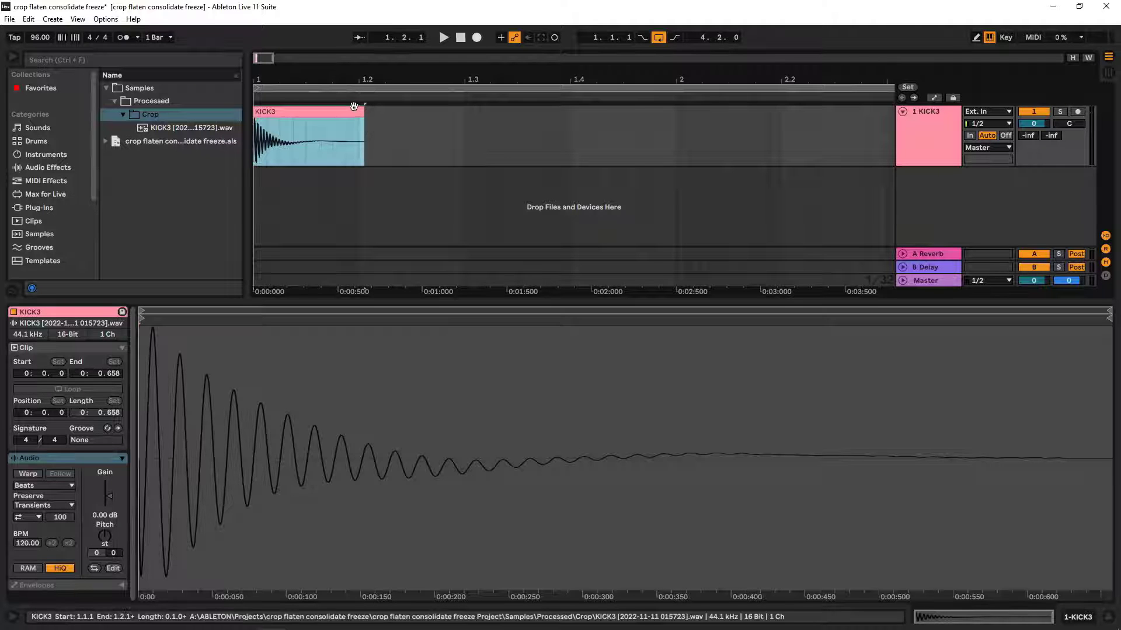
- Try shortening and re-extending the KICK3 clip's end, leaving it at 1.2.1, and preview the cropped sample in the browser
{"action": "left_click_drag", "start_coordinate": [364, 111], "coordinate": [315, 122]}
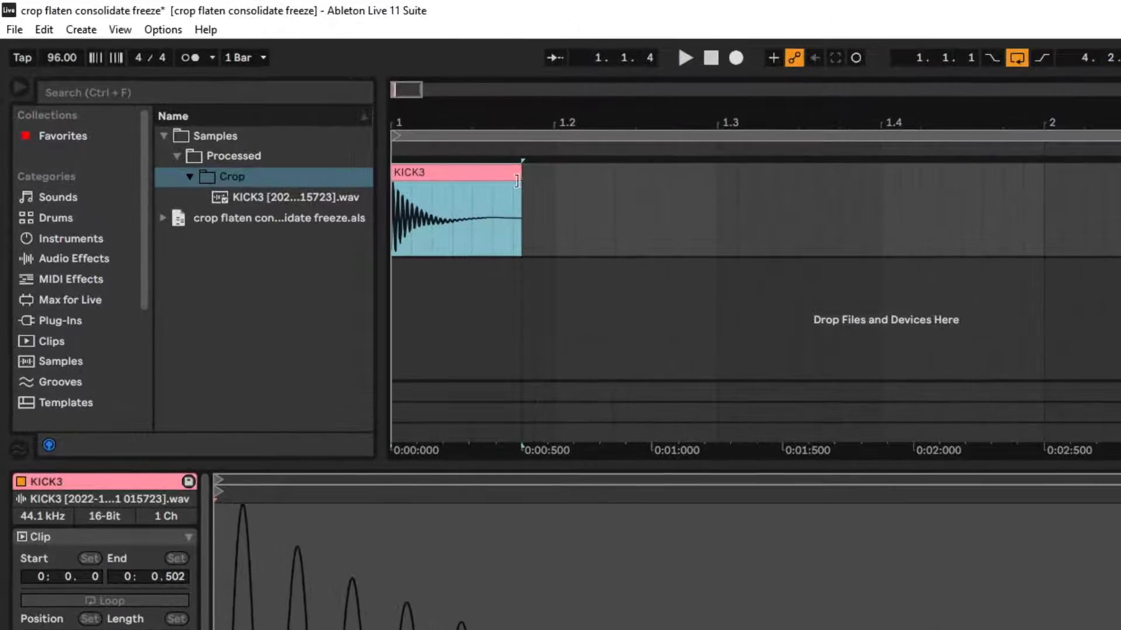
{"action": "left_click_drag", "start_coordinate": [488, 188], "coordinate": [530, 197]}
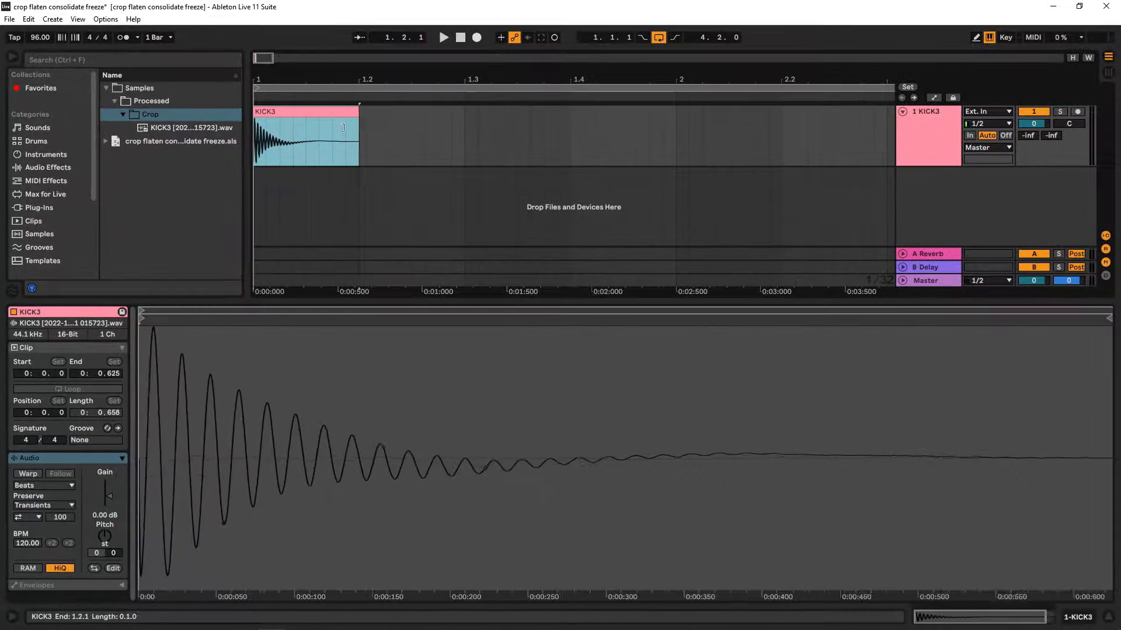
{"action": "mouse_move", "coordinate": [343, 127]}
{"action": "left_mouse_down"}
{"action": "mouse_move", "coordinate": [302, 139]}
{"action": "mouse_move", "coordinate": [359, 138]}
{"action": "left_mouse_up"}
{"action": "left_click", "coordinate": [198, 128]}
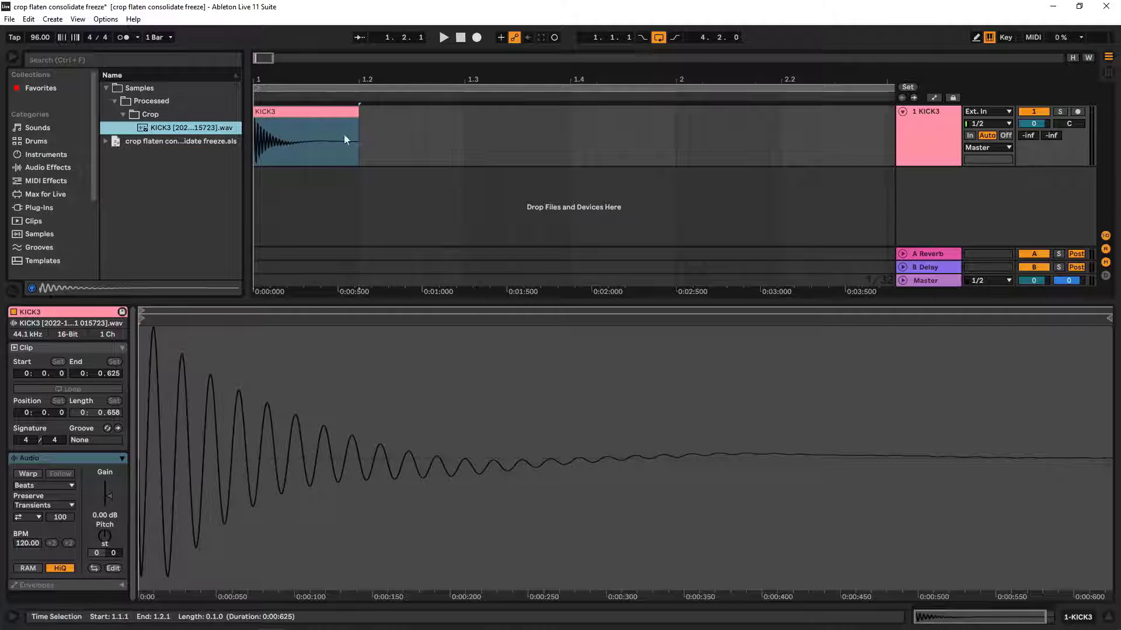
- Crop the KICK3 clip to about its first 78 ms and preview the new sample in the Crop folder
{"action": "left_click_drag", "start_coordinate": [356, 114], "coordinate": [271, 134]}
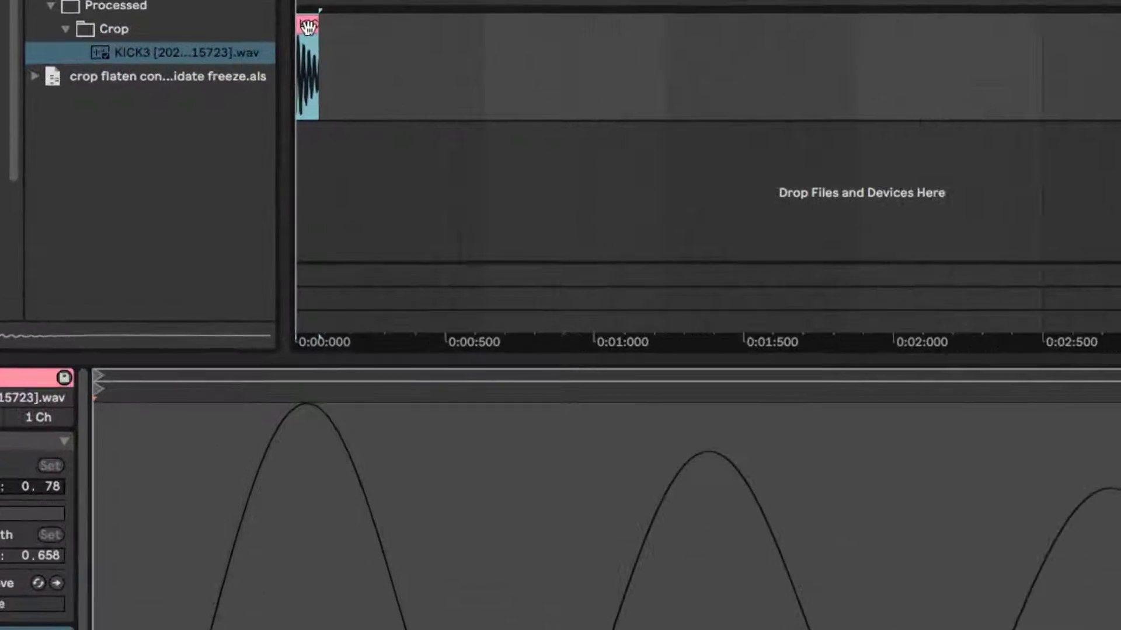
{"action": "right_click", "coordinate": [259, 113]}
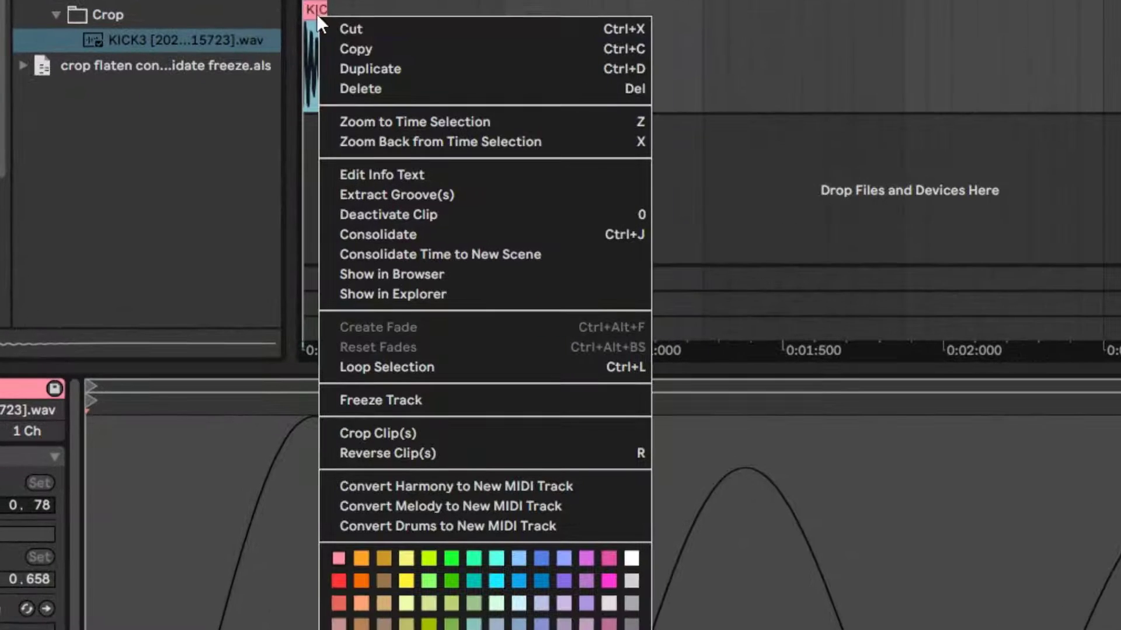
{"action": "left_click", "coordinate": [418, 433]}
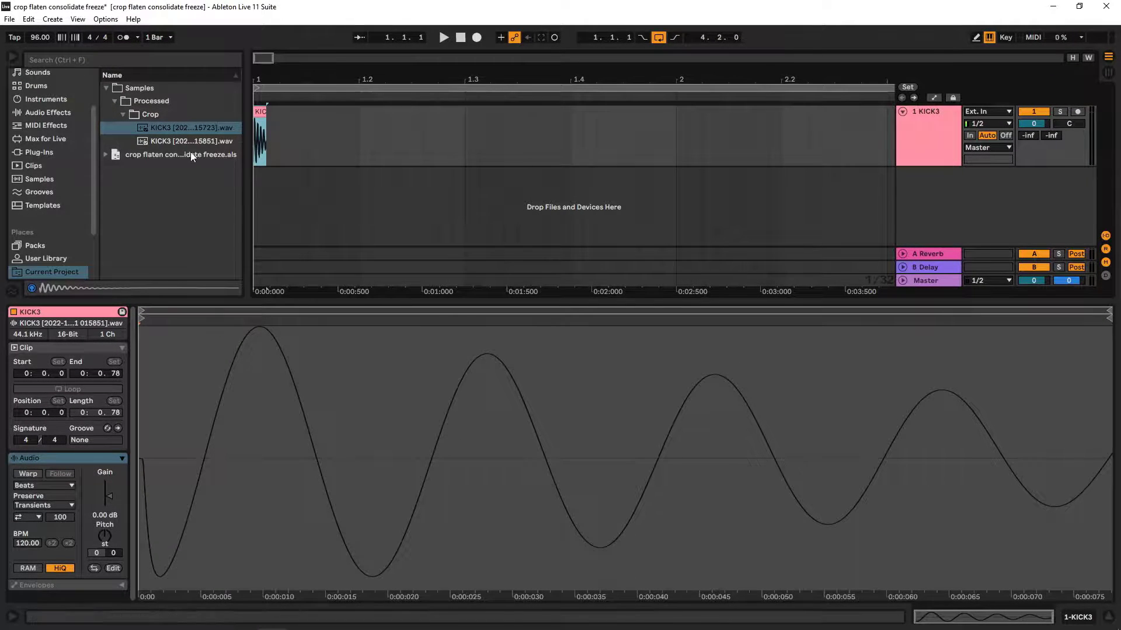
{"action": "left_click", "coordinate": [175, 141]}
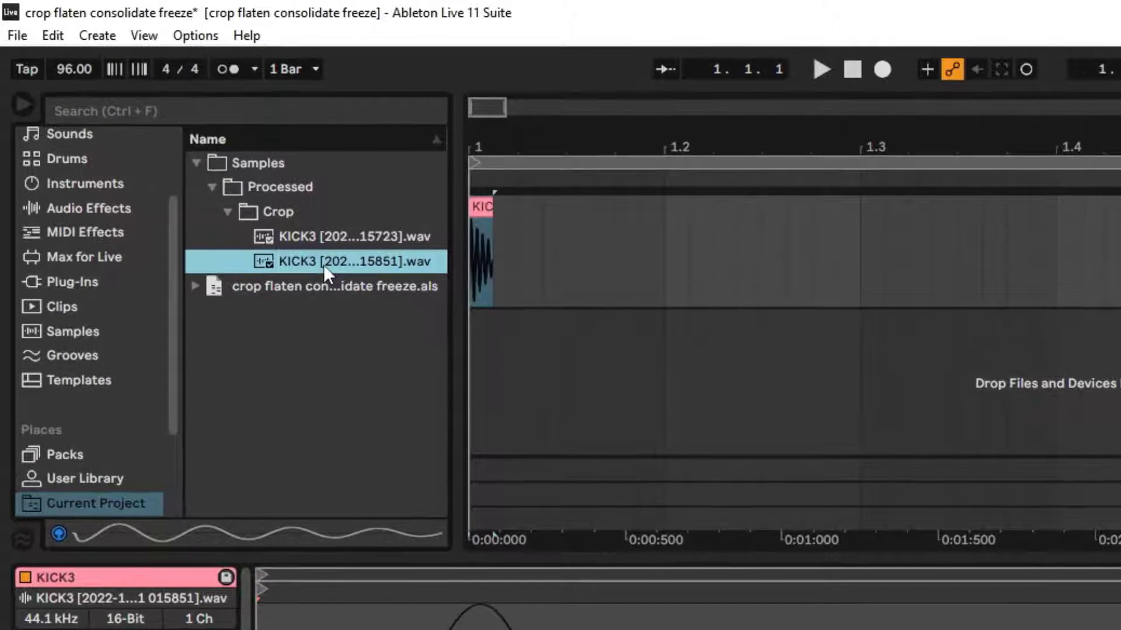
- Preview both cropped KICK3 samples in the Crop folder and widen the browser to compare their full file names
{"action": "left_click", "coordinate": [355, 236]}
{"action": "left_click", "coordinate": [359, 261]}
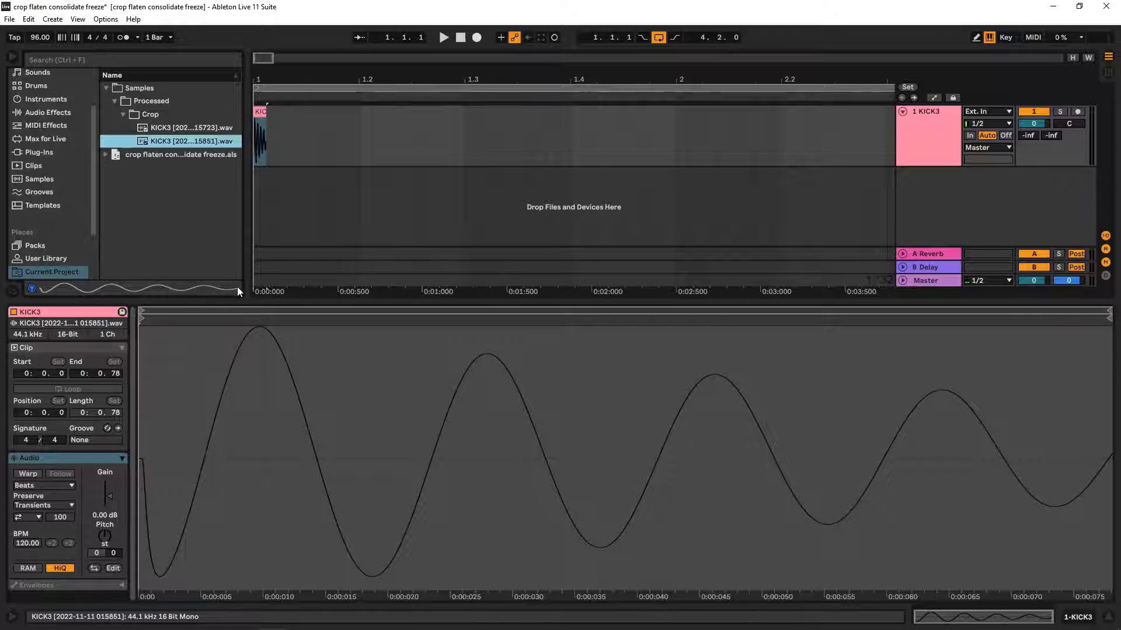
{"action": "left_click", "coordinate": [261, 112]}
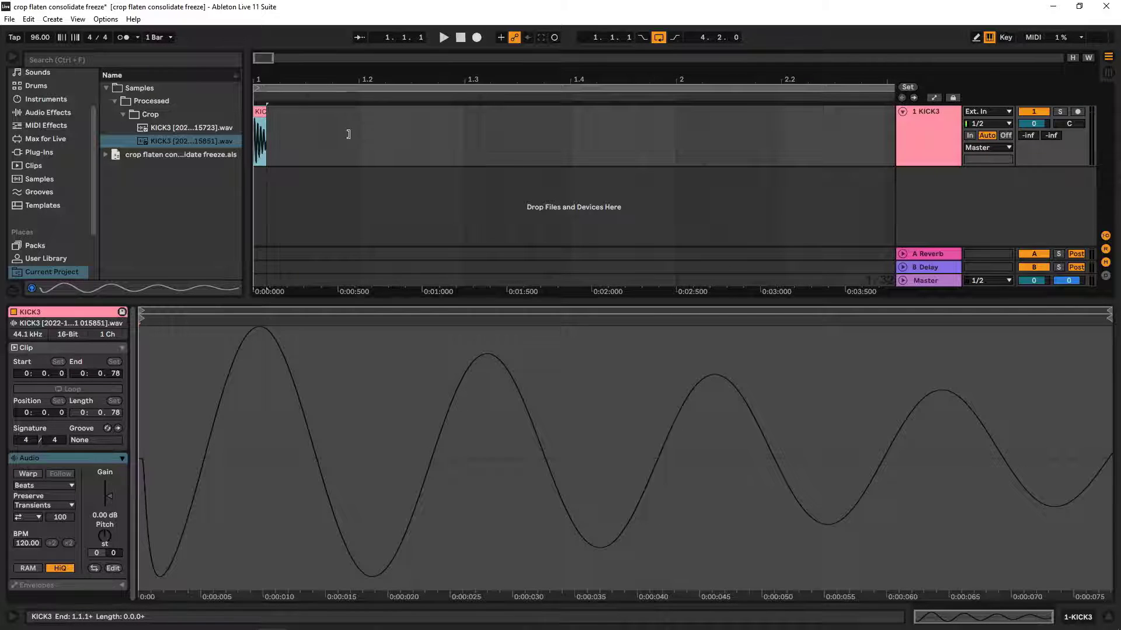
{"action": "left_click_drag", "start_coordinate": [246, 144], "coordinate": [352, 144]}
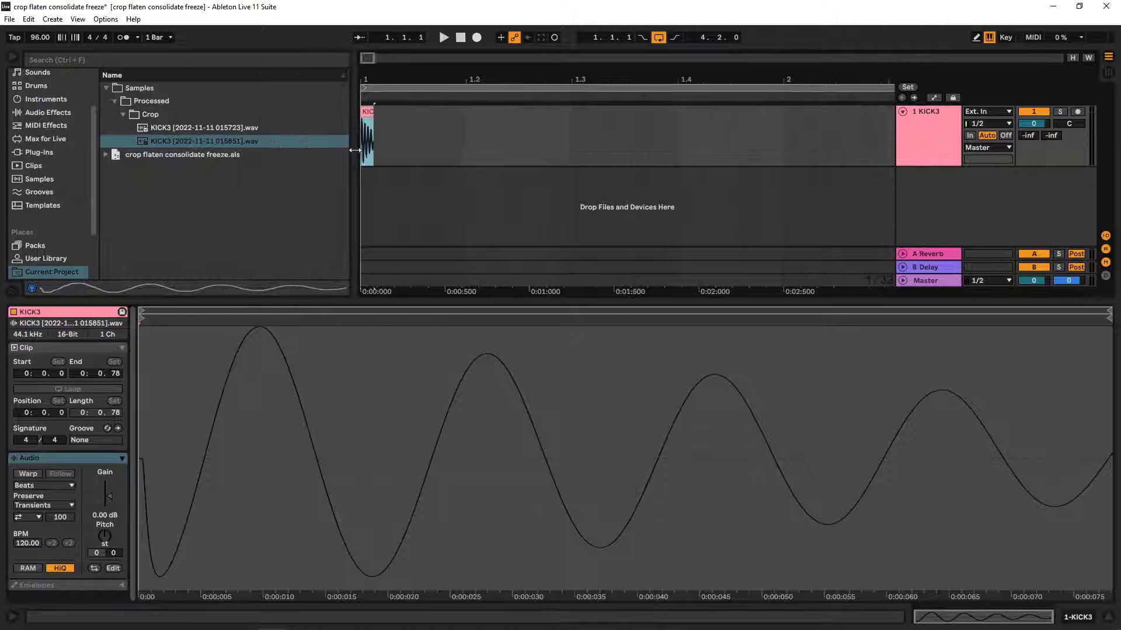
{"action": "left_click", "coordinate": [218, 129]}
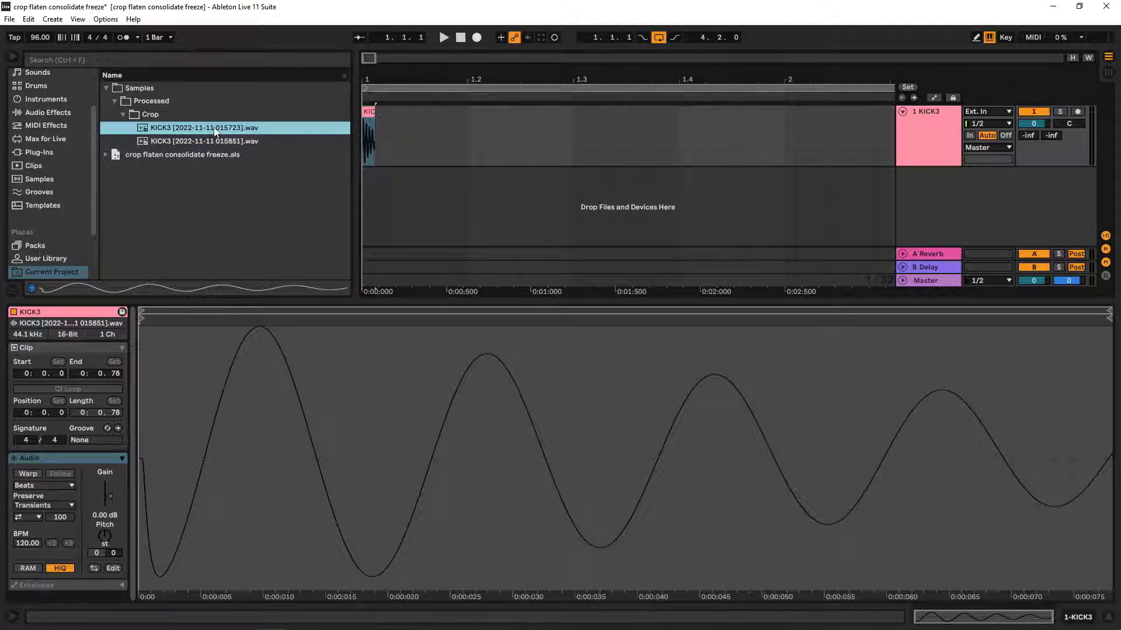
- Undo the last crop and the preceding shortening of the KICK3 clip
{"action": "left_click", "coordinate": [454, 155]}
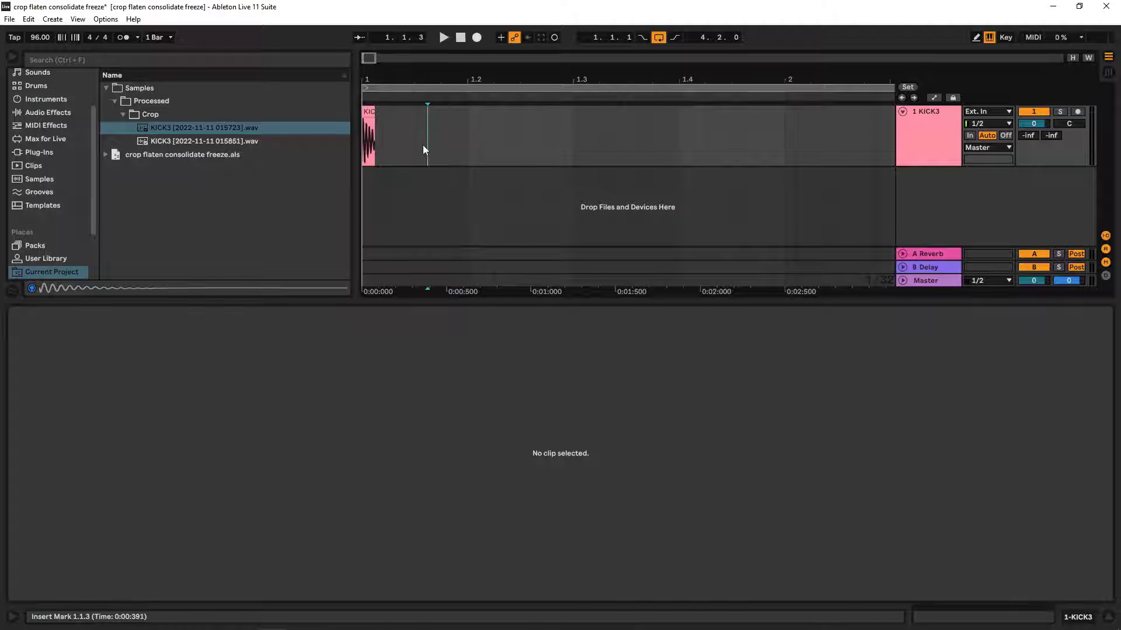
{"action": "key", "text": "ctrl+a"}
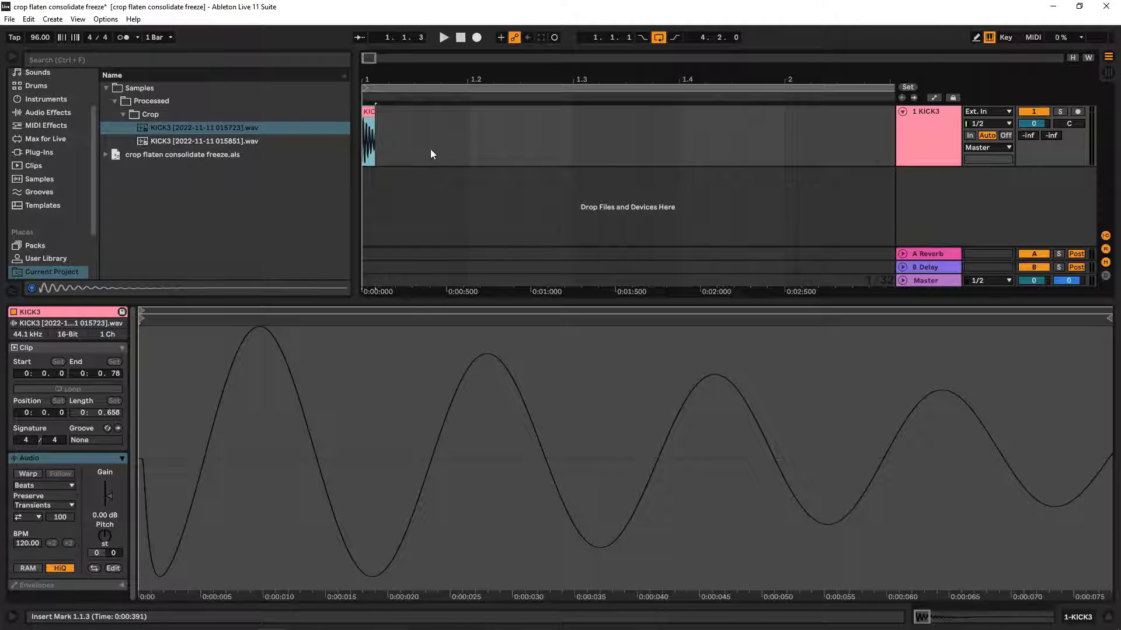
{"action": "key", "text": "ctrl+z"}
{"action": "left_click", "coordinate": [482, 121]}
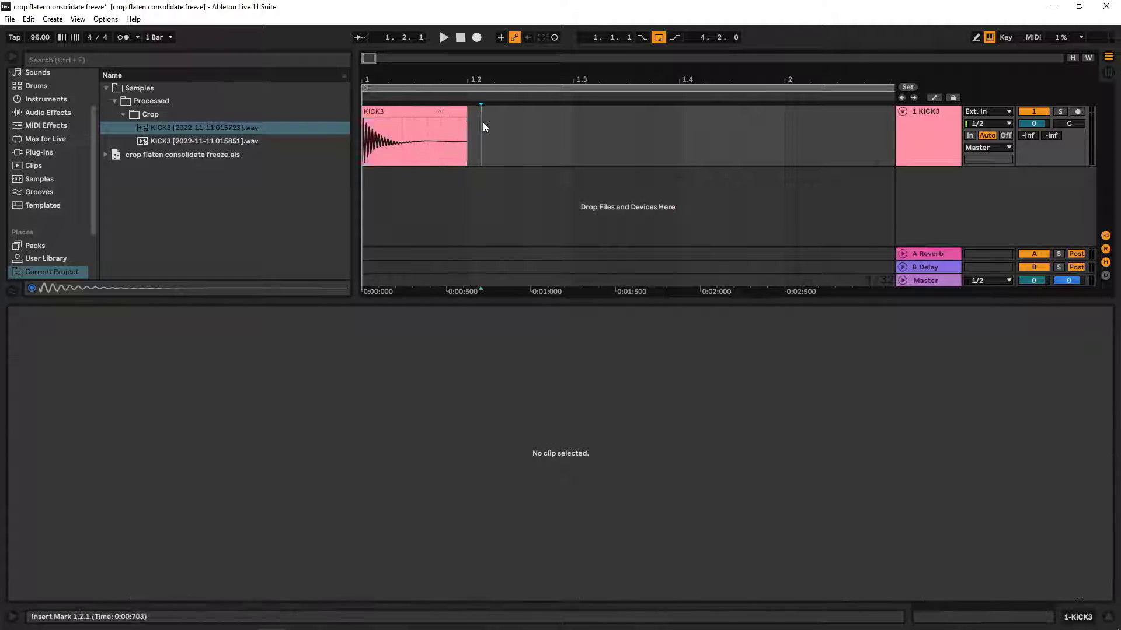
{"action": "key", "text": "ctrl+a"}
- Audition the short and long KICK3 crops again, then narrow the browser
{"action": "left_click", "coordinate": [196, 140]}
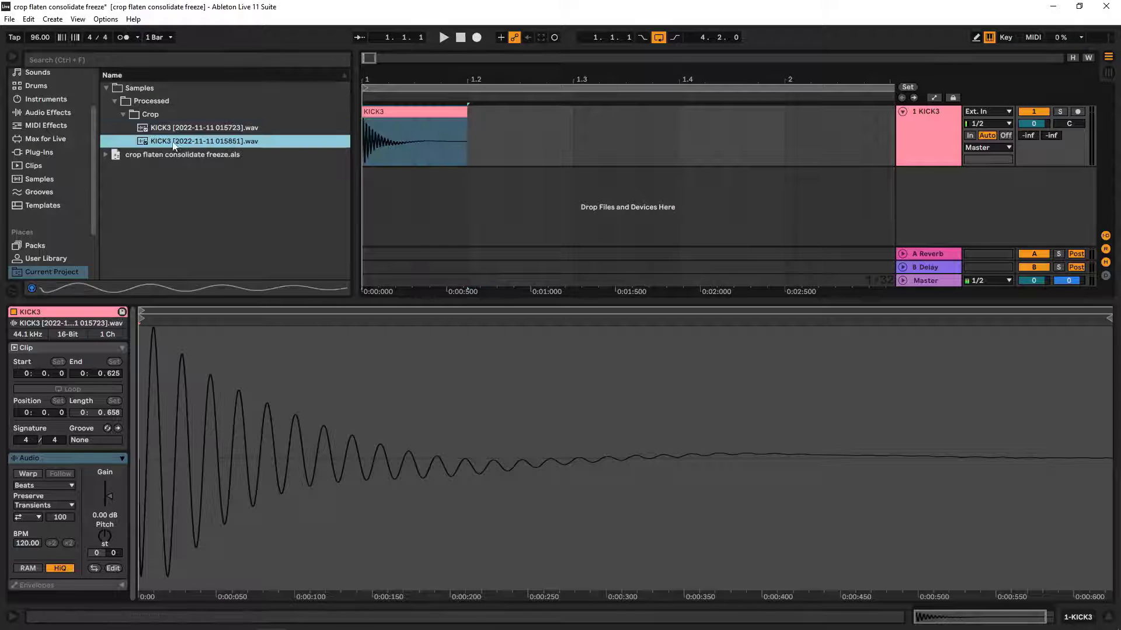
{"action": "left_click", "coordinate": [229, 127]}
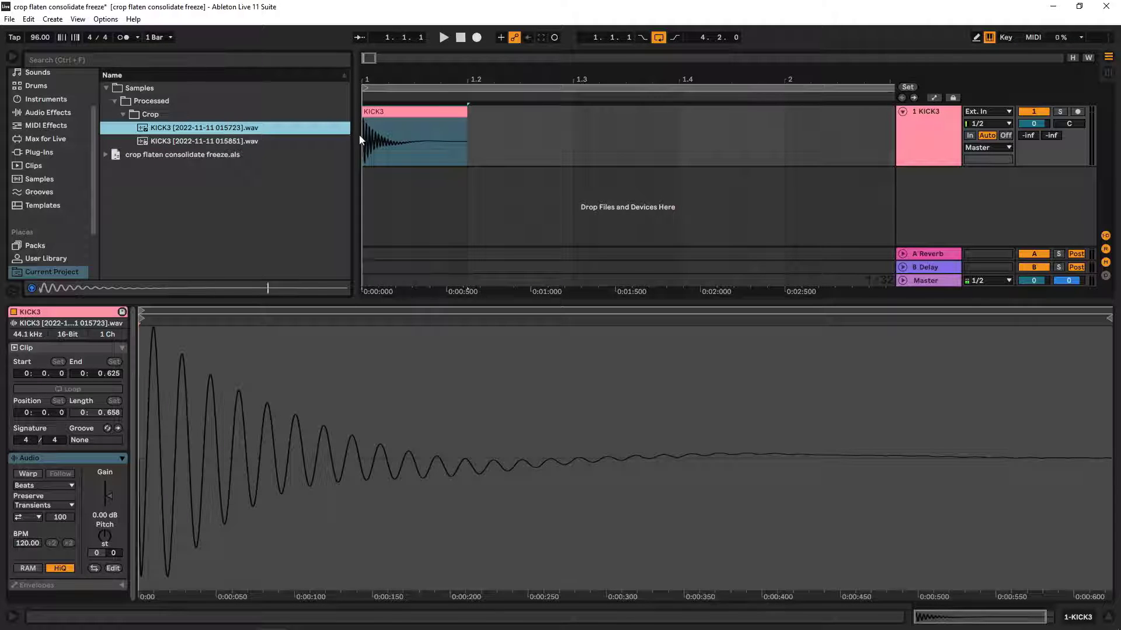
{"action": "left_click_drag", "start_coordinate": [354, 136], "coordinate": [187, 134]}
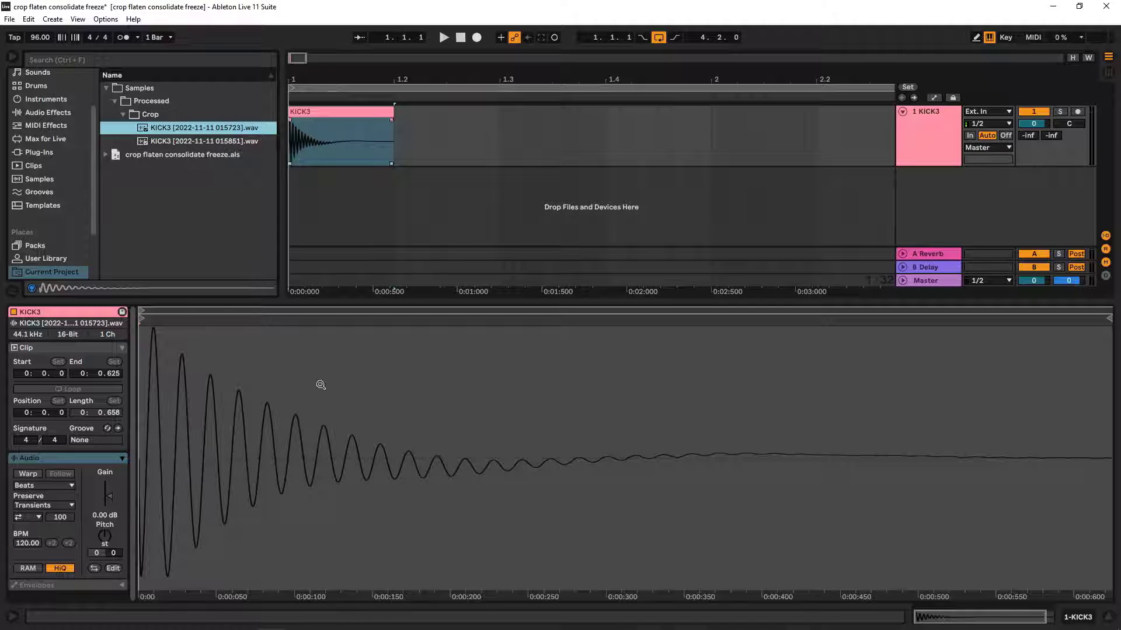
- Transpose the KICK3 clip to -26 semitones and turn on Warp
{"action": "left_click", "coordinate": [394, 112]}
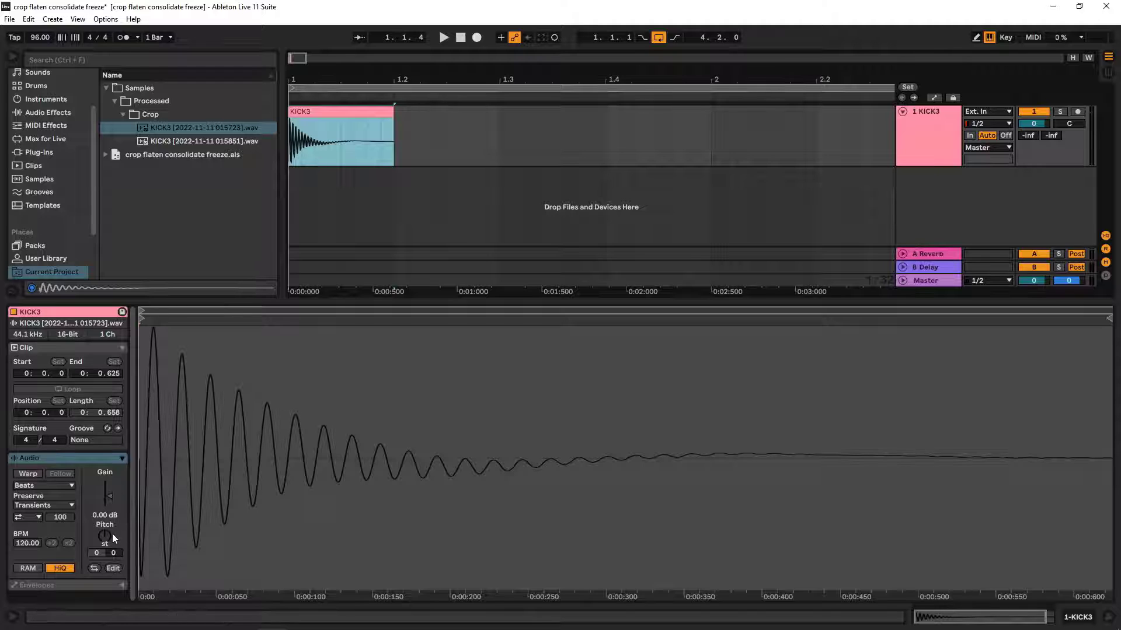
{"action": "left_click_drag", "start_coordinate": [112, 533], "coordinate": [112, 579]}
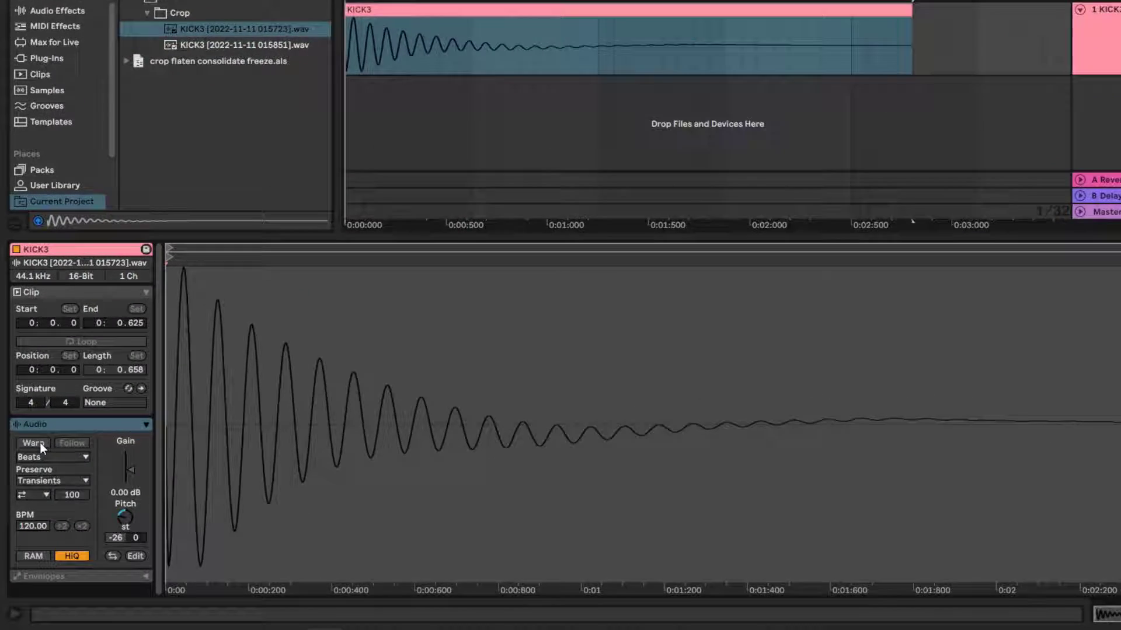
{"action": "left_click", "coordinate": [33, 474]}
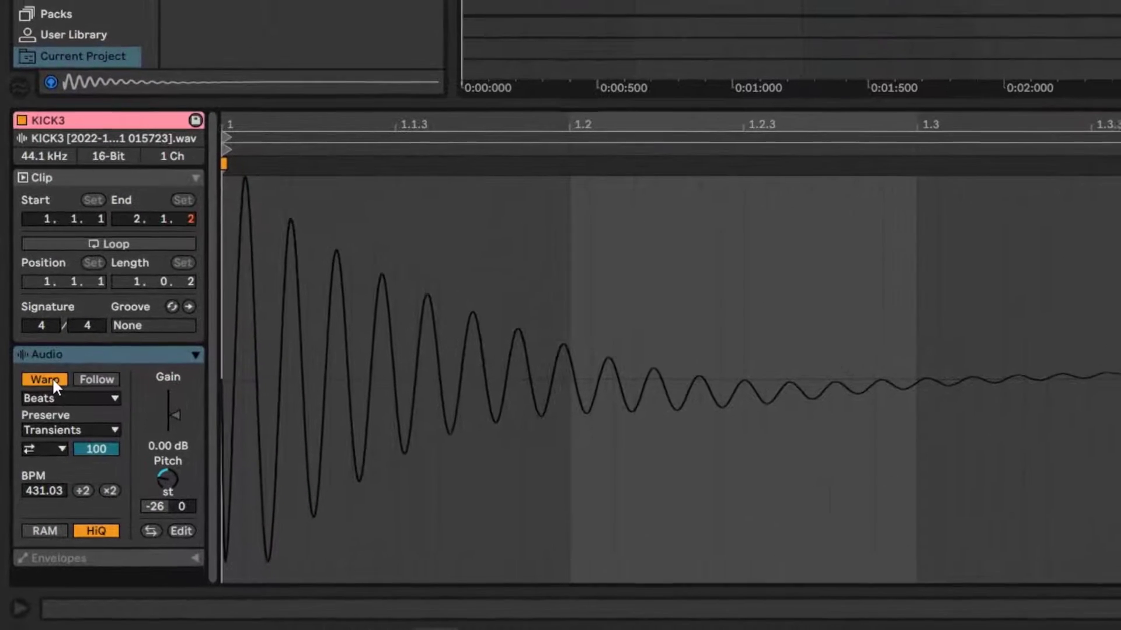
- Start playback and add four warp markers along the KICK3 waveform, the last one at about 1.2.2
{"action": "left_click", "coordinate": [179, 344]}
{"action": "left_click", "coordinate": [421, 167]}
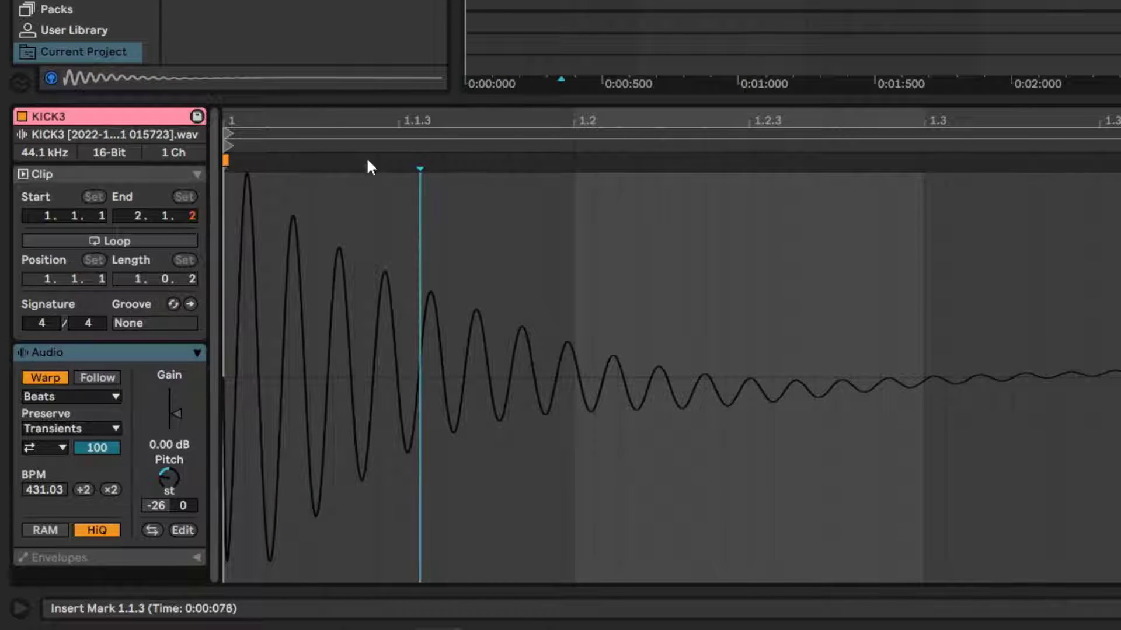
{"action": "key", "text": "space"}
{"action": "left_click", "coordinate": [309, 168]}
{"action": "double_click", "coordinate": [308, 166]}
{"action": "double_click", "coordinate": [412, 167]}
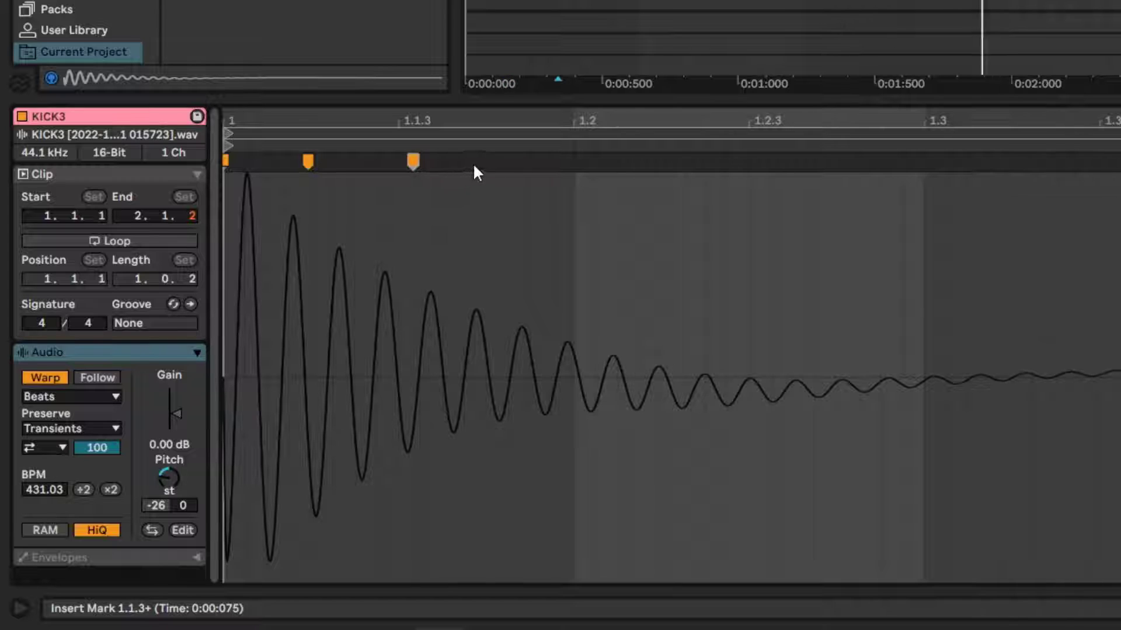
{"action": "double_click", "coordinate": [479, 165]}
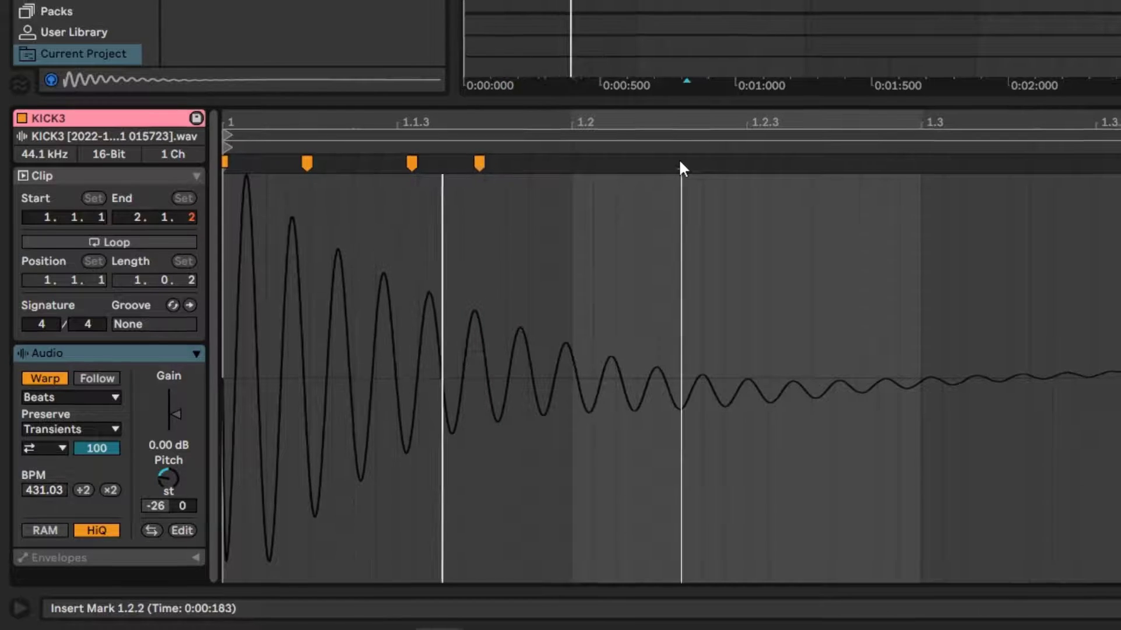
{"action": "double_click", "coordinate": [681, 164]}
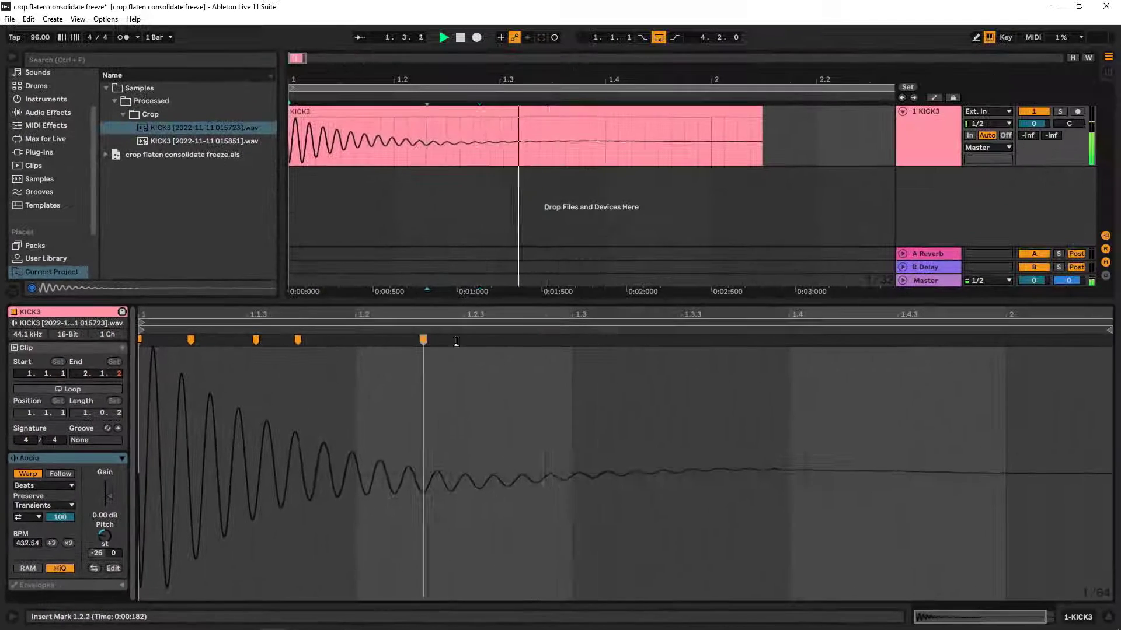
- Shift the four warp markers later to stretch the kick's opening cycles, with the first at about 1.1.3 and the next two around 1.2
{"action": "left_click_drag", "start_coordinate": [681, 164], "coordinate": [878, 163]}
{"action": "left_click", "coordinate": [484, 166]}
{"action": "left_click_drag", "start_coordinate": [301, 342], "coordinate": [357, 343]}
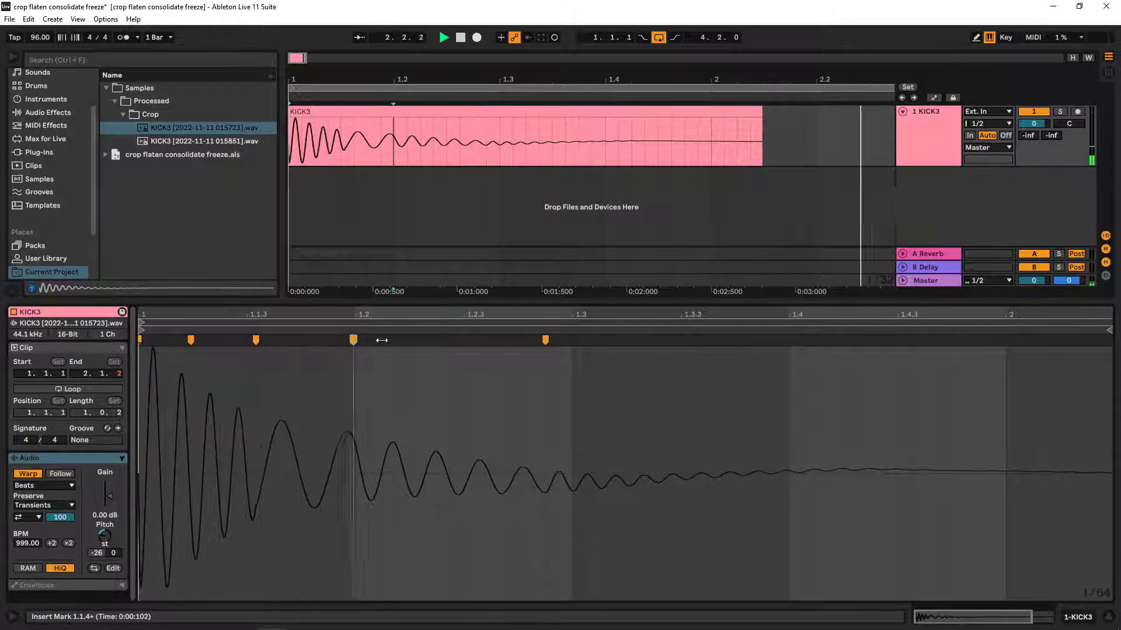
{"action": "left_click_drag", "start_coordinate": [262, 342], "coordinate": [349, 345]}
{"action": "left_click_drag", "start_coordinate": [190, 339], "coordinate": [261, 340]}
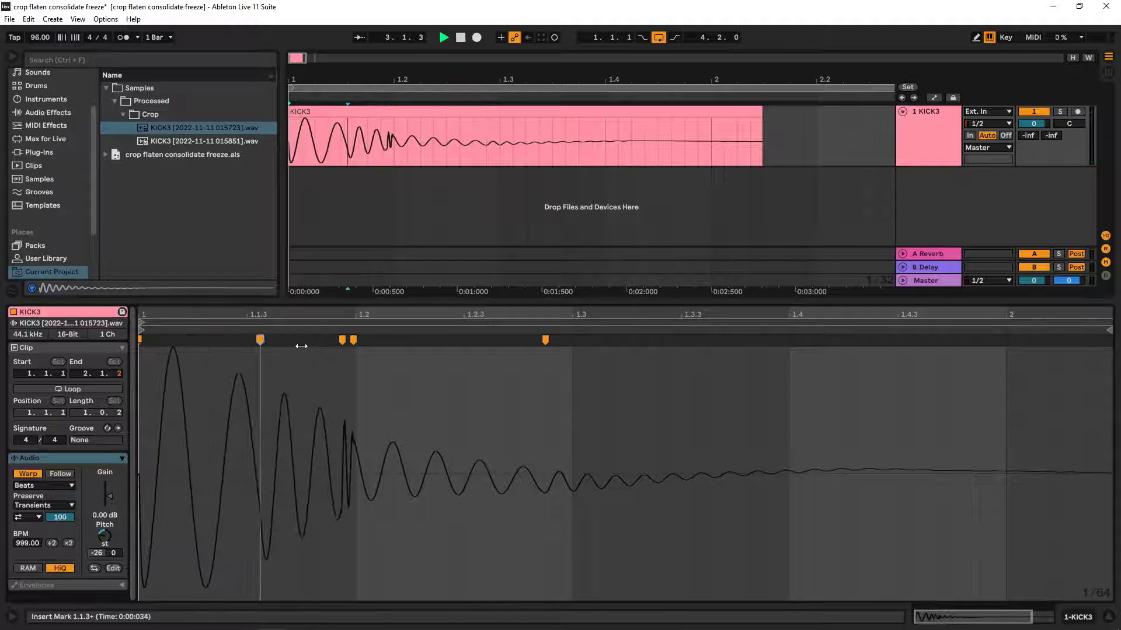
{"action": "mouse_move", "coordinate": [355, 342]}
{"action": "left_mouse_down"}
{"action": "mouse_move", "coordinate": [422, 345]}
{"action": "mouse_move", "coordinate": [323, 352]}
{"action": "mouse_move", "coordinate": [382, 340]}
{"action": "left_mouse_up"}
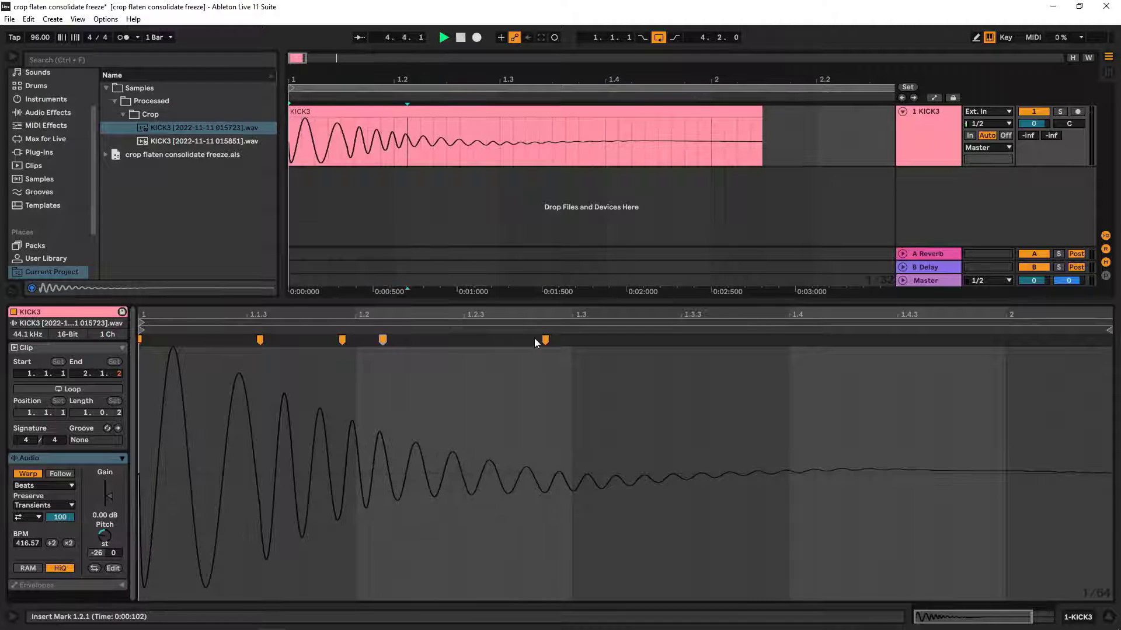
- Pull the last warp marker back to about 1.2.2, add a fifth near 1.3.3, move it just behind the fourth, and play the result
{"action": "left_click_drag", "start_coordinate": [545, 339], "coordinate": [426, 342]}
{"action": "double_click", "coordinate": [683, 339]}
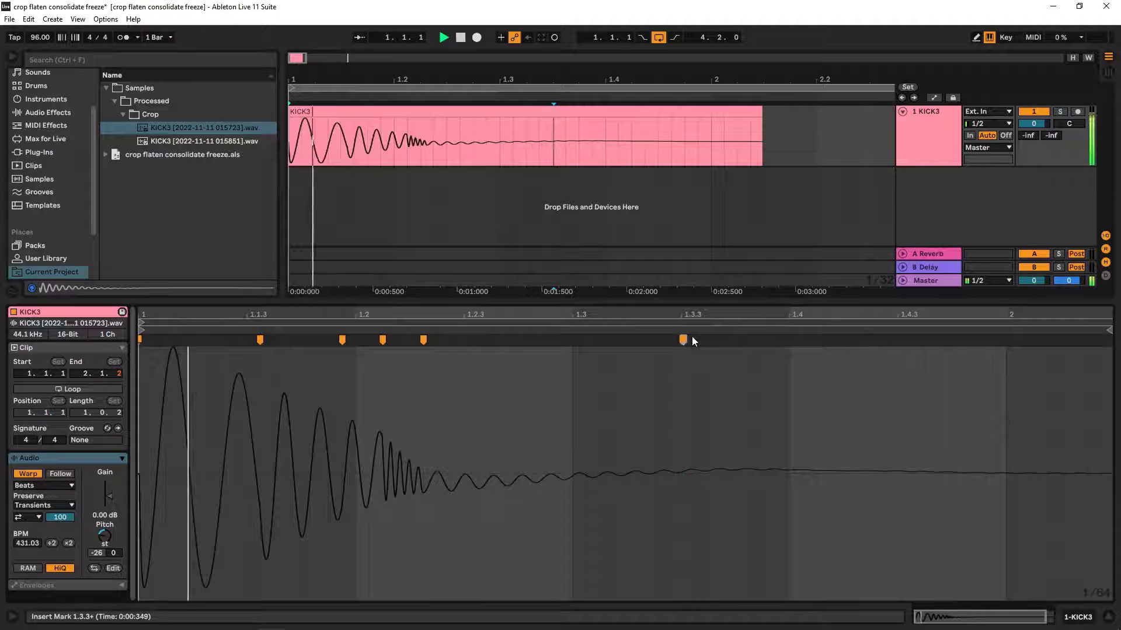
{"action": "left_click_drag", "start_coordinate": [684, 338], "coordinate": [436, 343]}
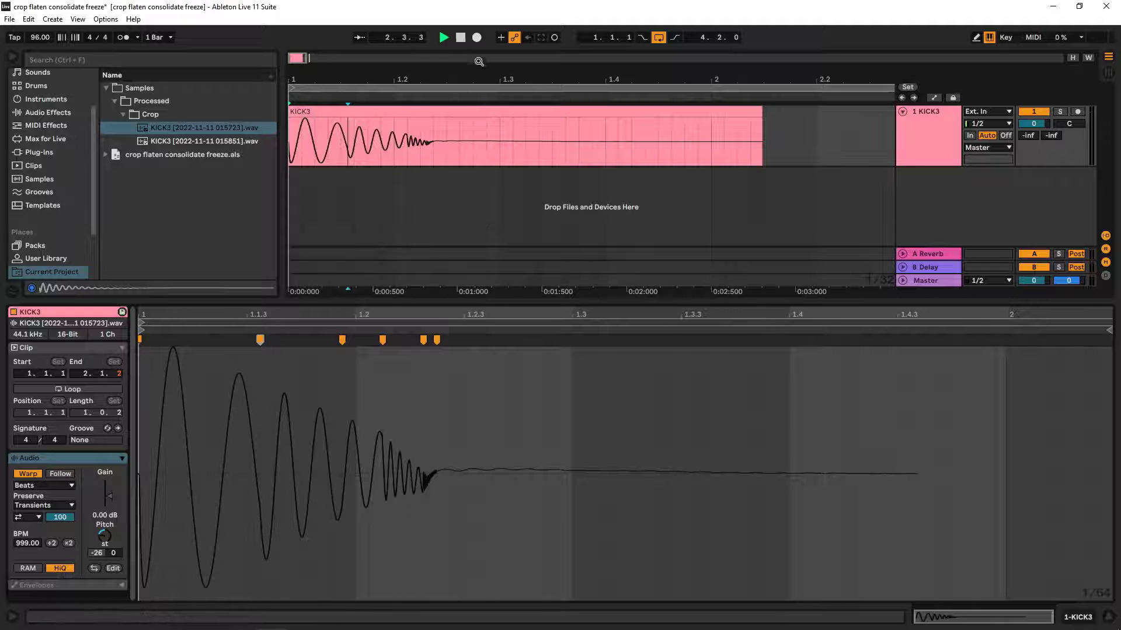
{"action": "left_click", "coordinate": [461, 37]}
{"action": "left_click", "coordinate": [444, 37]}
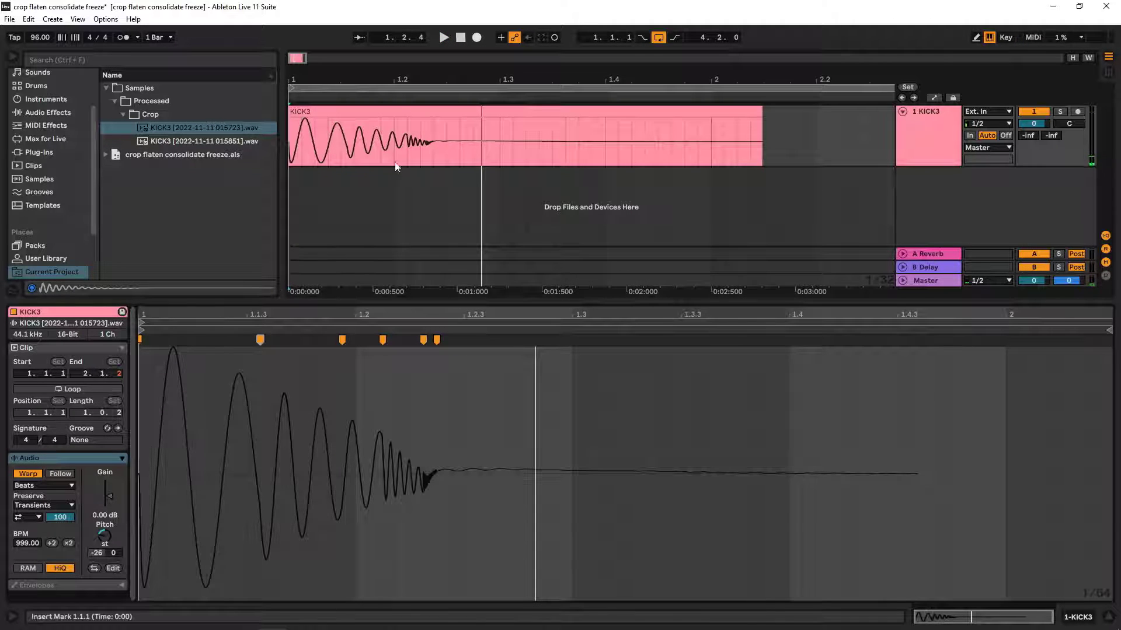
- Crop the warped and transposed KICK3 clip and preview the newest sample in the Crop folder
{"action": "left_click", "coordinate": [397, 111]}
{"action": "right_click", "coordinate": [397, 112]}
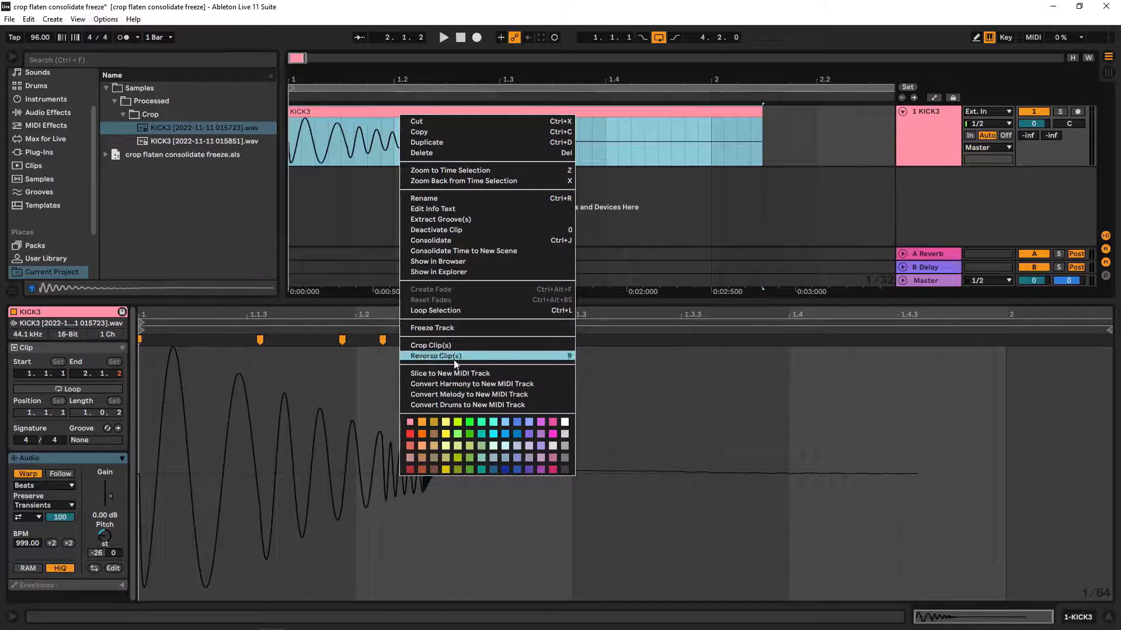
{"action": "left_click", "coordinate": [303, 415]}
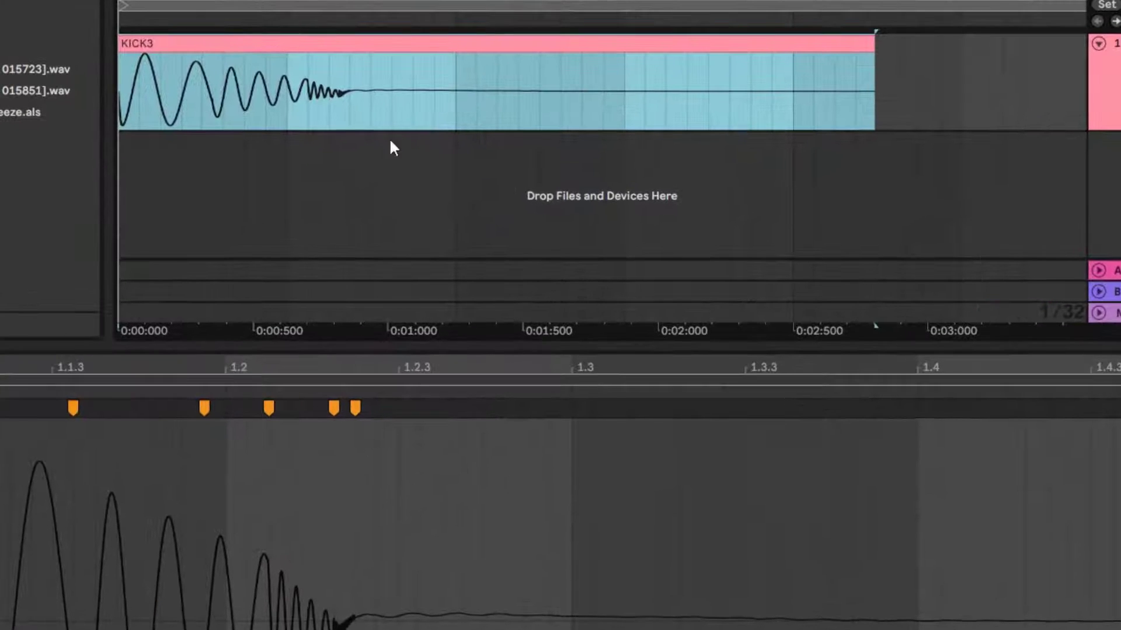
{"action": "right_click", "coordinate": [430, 112]}
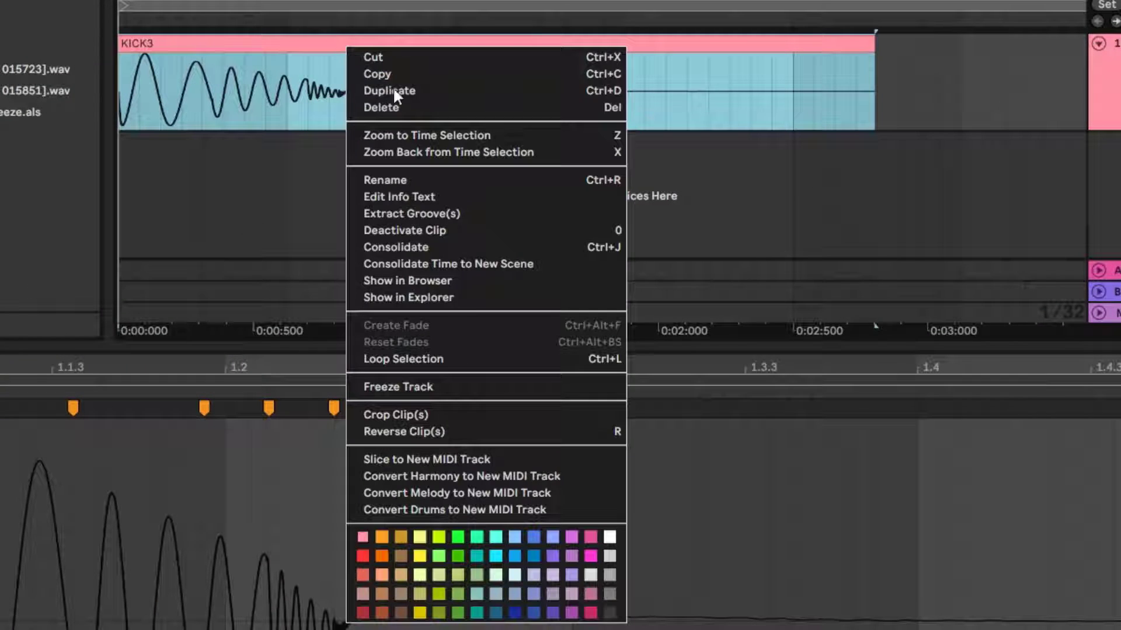
{"action": "left_click", "coordinate": [409, 413]}
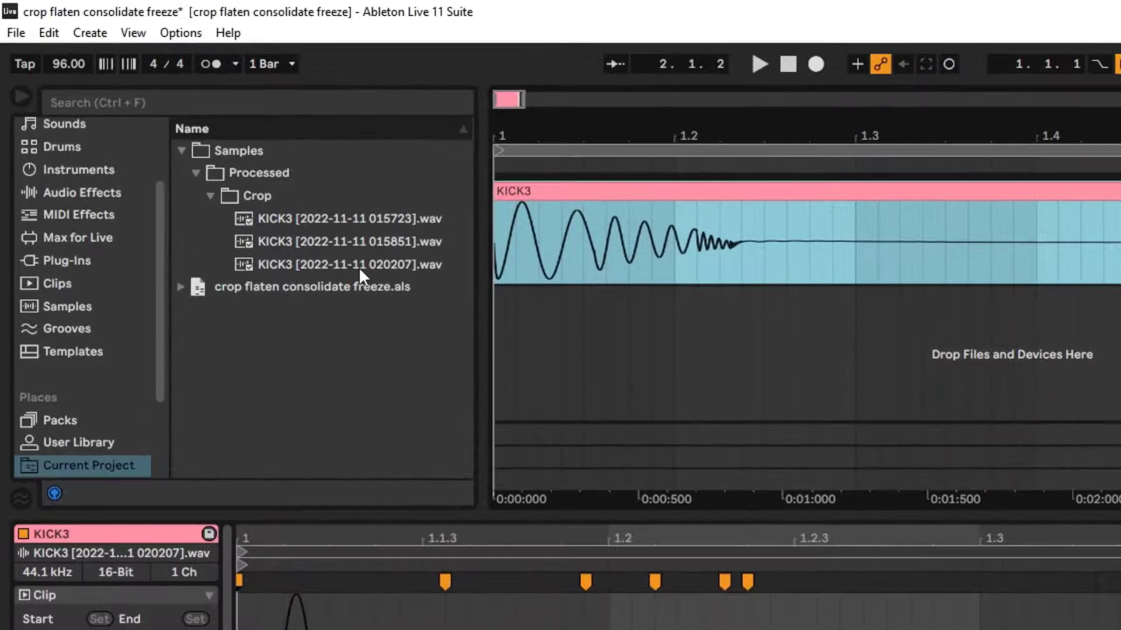
{"action": "left_click", "coordinate": [356, 265]}
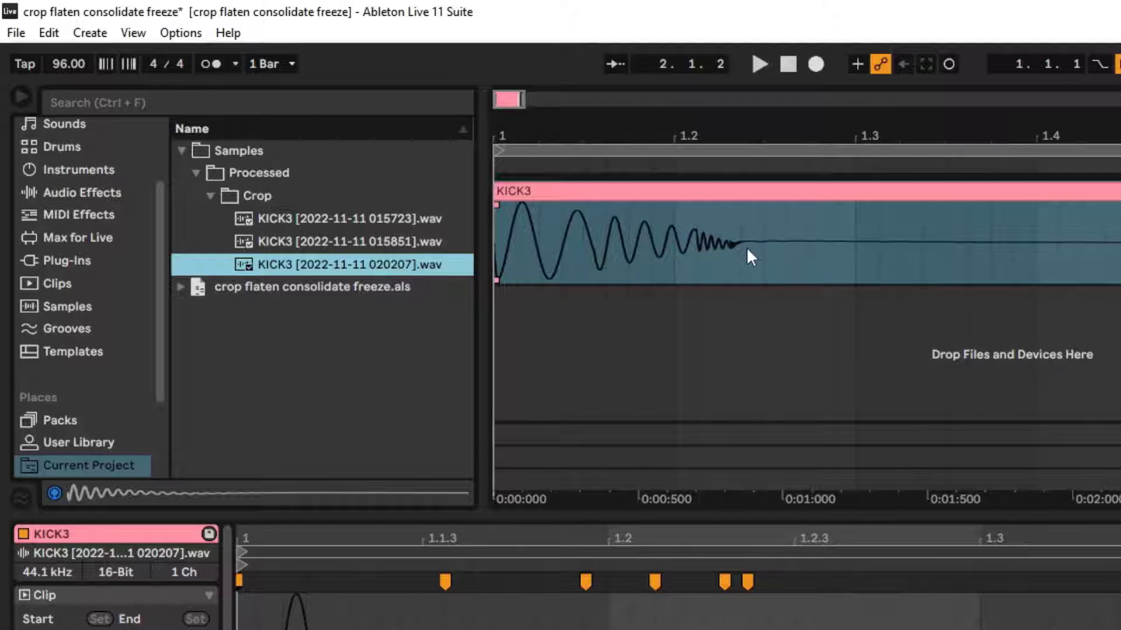
- Compare the newest crop with the two earlier KICK3 crops by auditioning them in the browser
{"action": "left_click", "coordinate": [389, 242]}
{"action": "left_click", "coordinate": [383, 267]}
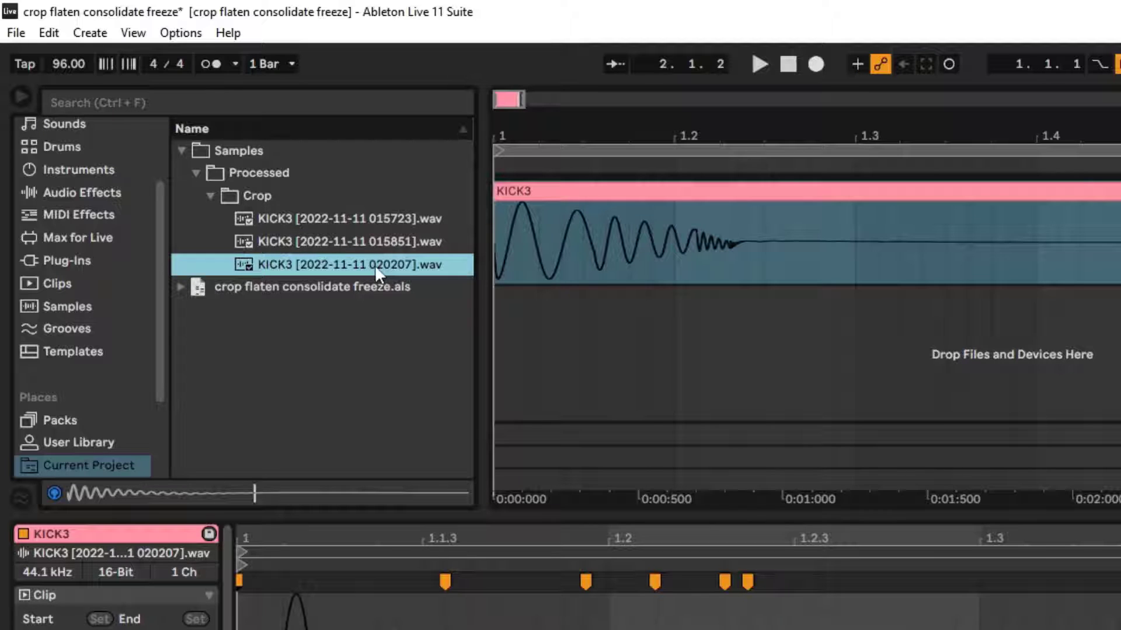
{"action": "left_click", "coordinate": [369, 216]}
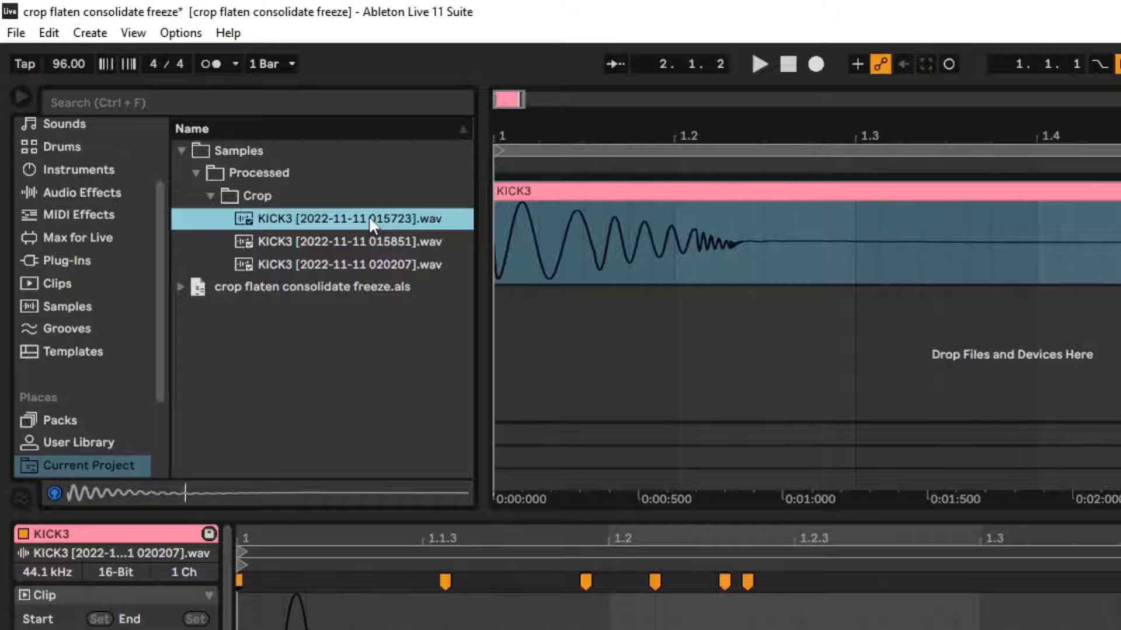
{"action": "left_click", "coordinate": [364, 264]}
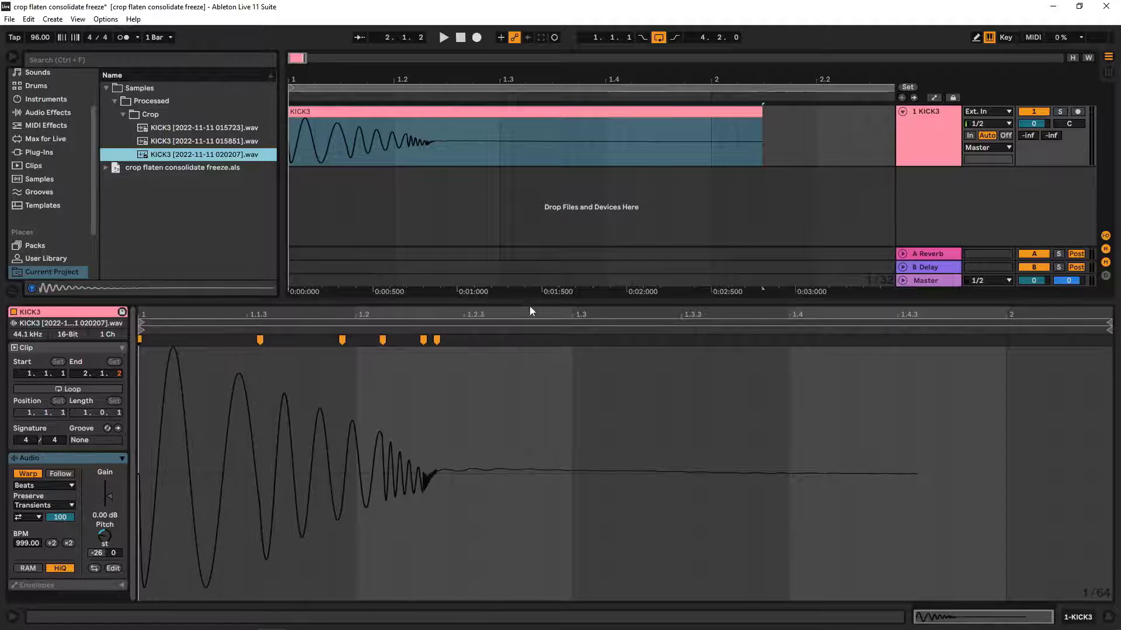
- Hide the detail view and place the Acid_Loop_125 MIDI file from the TFILES folder on a new track at bar 1, showing its full length
{"action": "left_click_drag", "start_coordinate": [533, 299], "coordinate": [561, 624]}
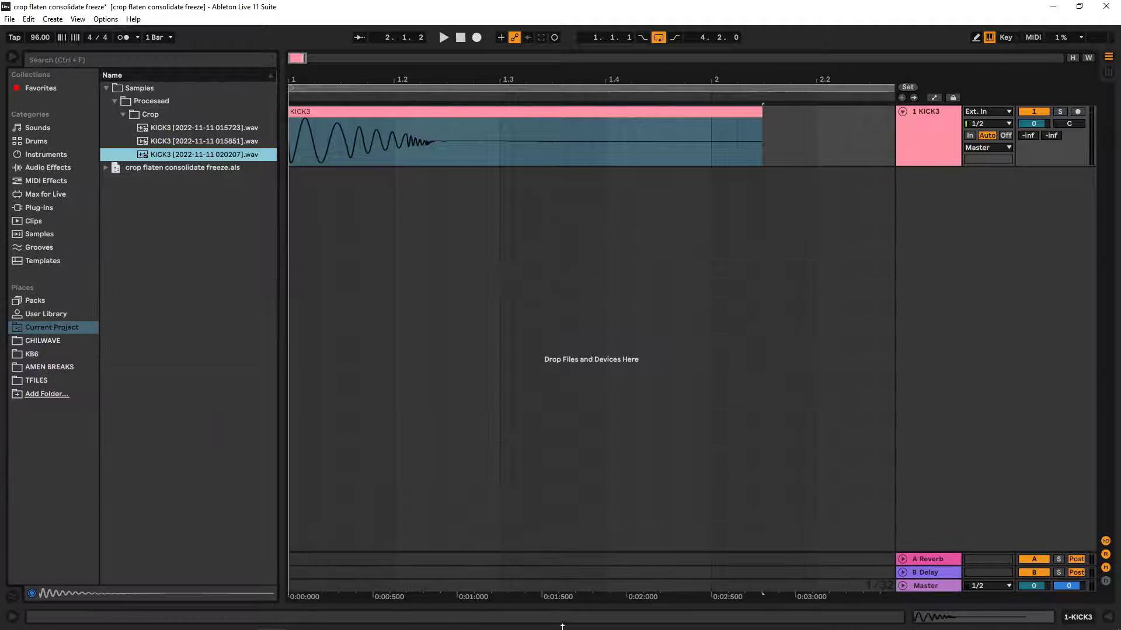
{"action": "left_click", "coordinate": [36, 381]}
{"action": "left_click", "coordinate": [213, 103]}
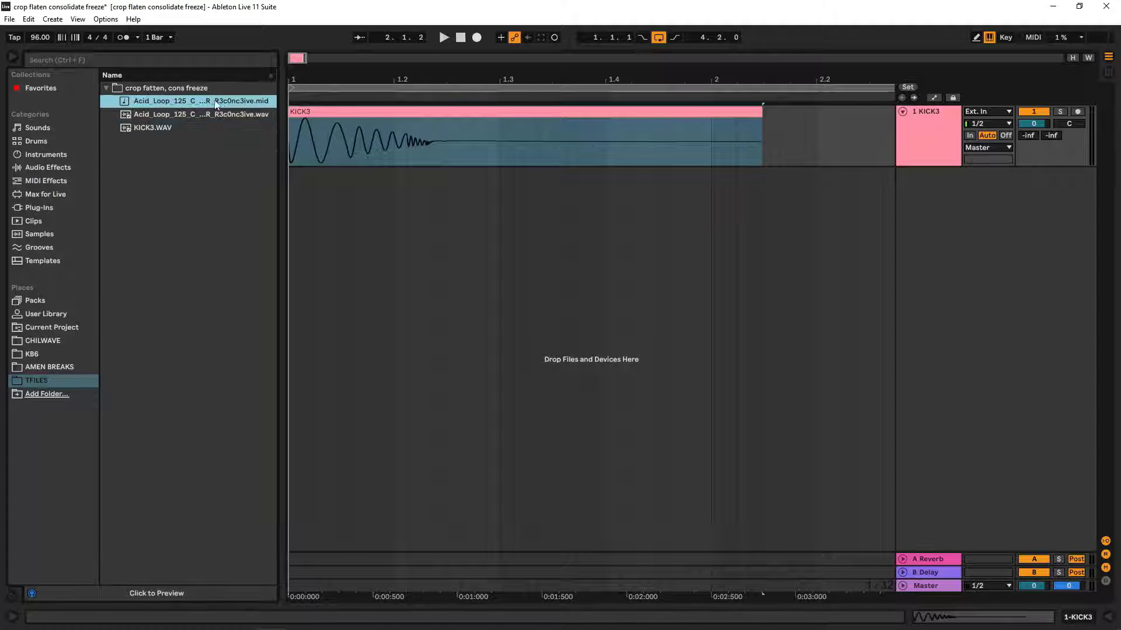
{"action": "left_click_drag", "start_coordinate": [215, 101], "coordinate": [292, 169]}
{"action": "left_click", "coordinate": [635, 362]}
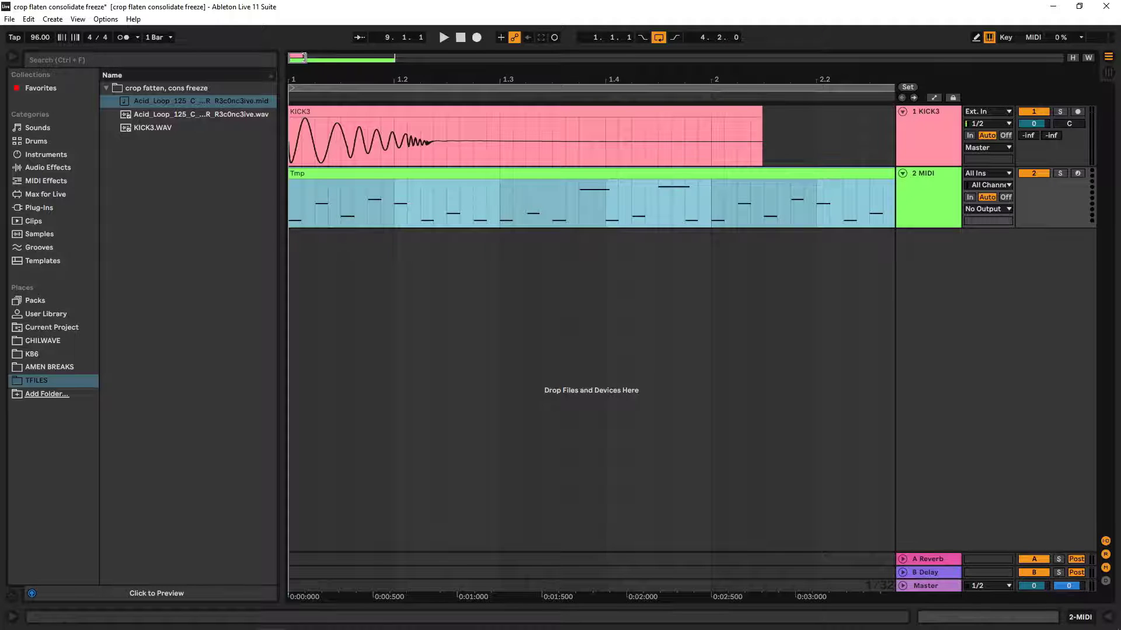
{"action": "left_click_drag", "start_coordinate": [303, 57], "coordinate": [448, 61]}
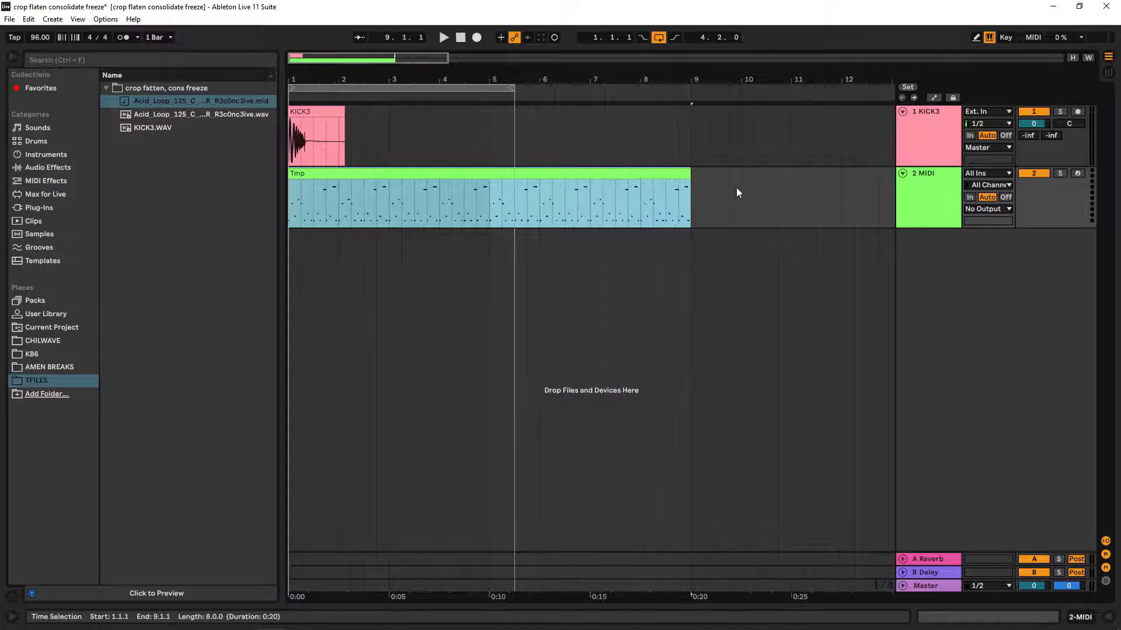
- Trim the MIDI clip to one bar, ending at bar 2, and crop it with the project folder shown in the browser
{"action": "mouse_move", "coordinate": [687, 174]}
{"action": "left_mouse_down"}
{"action": "mouse_move", "coordinate": [338, 185]}
{"action": "mouse_move", "coordinate": [761, 183]}
{"action": "mouse_move", "coordinate": [693, 190]}
{"action": "left_mouse_up"}
{"action": "left_click", "coordinate": [57, 327]}
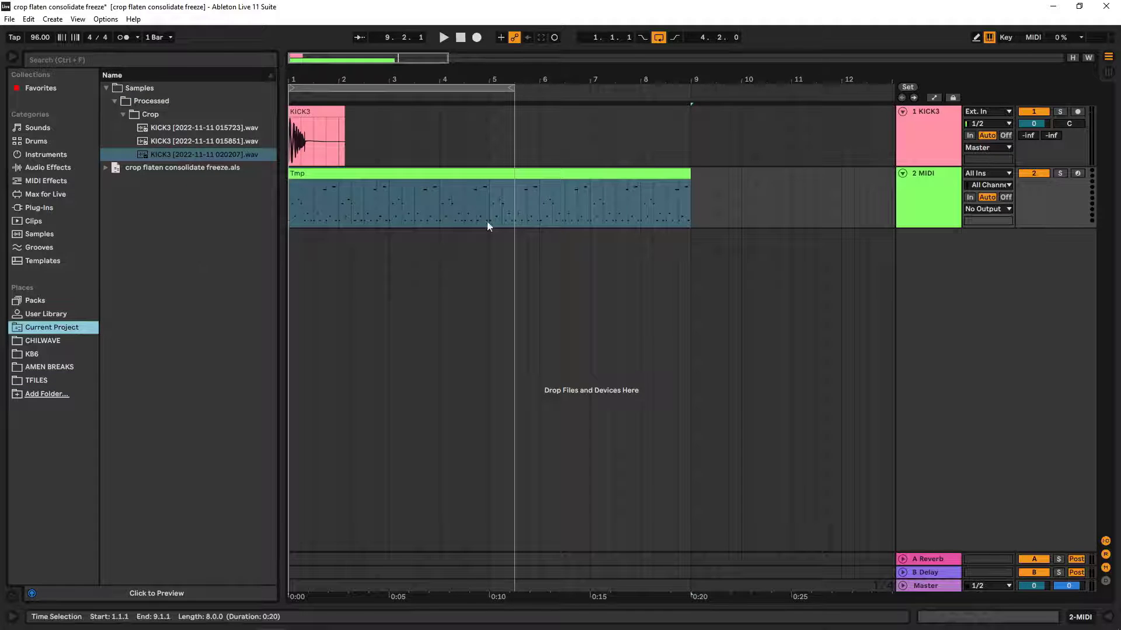
{"action": "left_click_drag", "start_coordinate": [685, 182], "coordinate": [340, 190]}
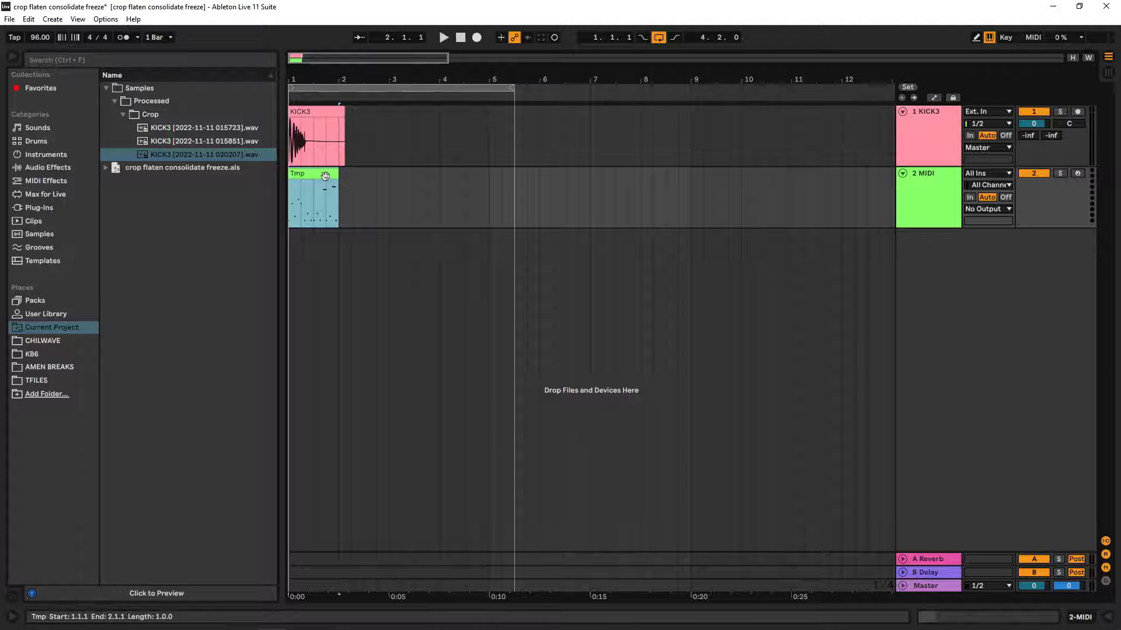
{"action": "right_click", "coordinate": [326, 178]}
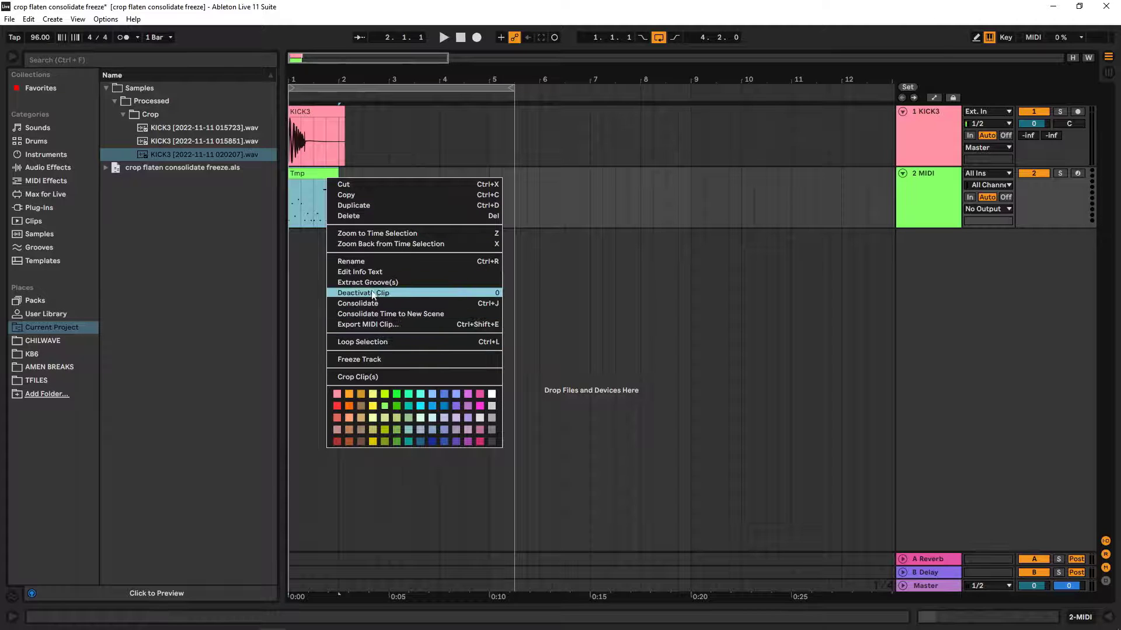
{"action": "left_click", "coordinate": [364, 377]}
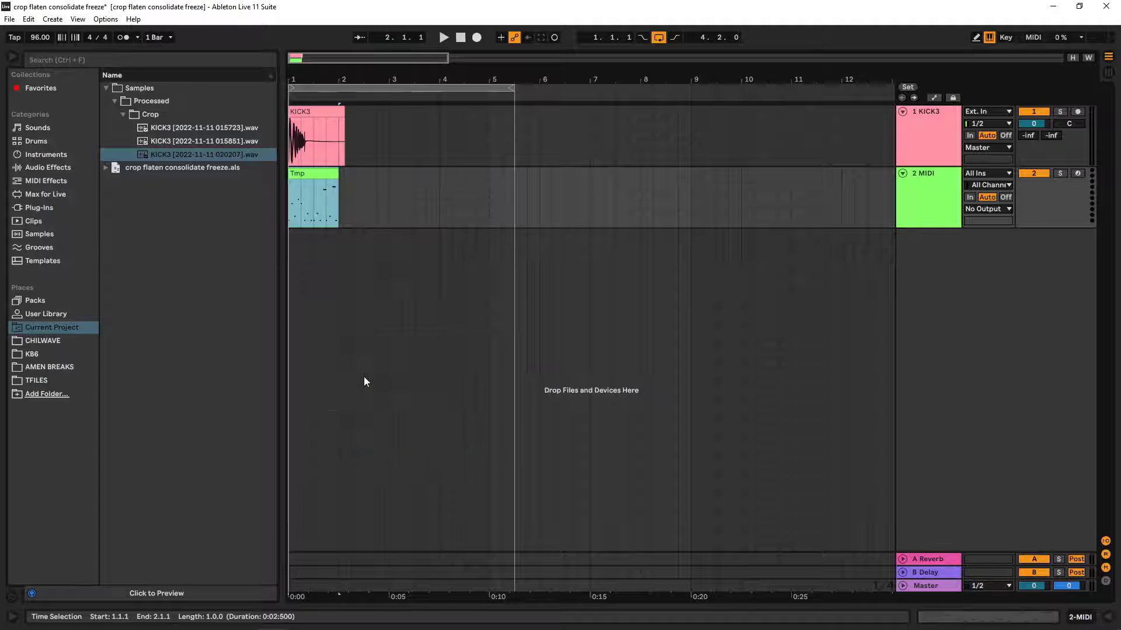
- Extend the cropped MIDI clip to 6.2.1 to reveal any remaining notes and check the project's Processed folder for a new file
{"action": "left_click_drag", "start_coordinate": [335, 173], "coordinate": [549, 179]}
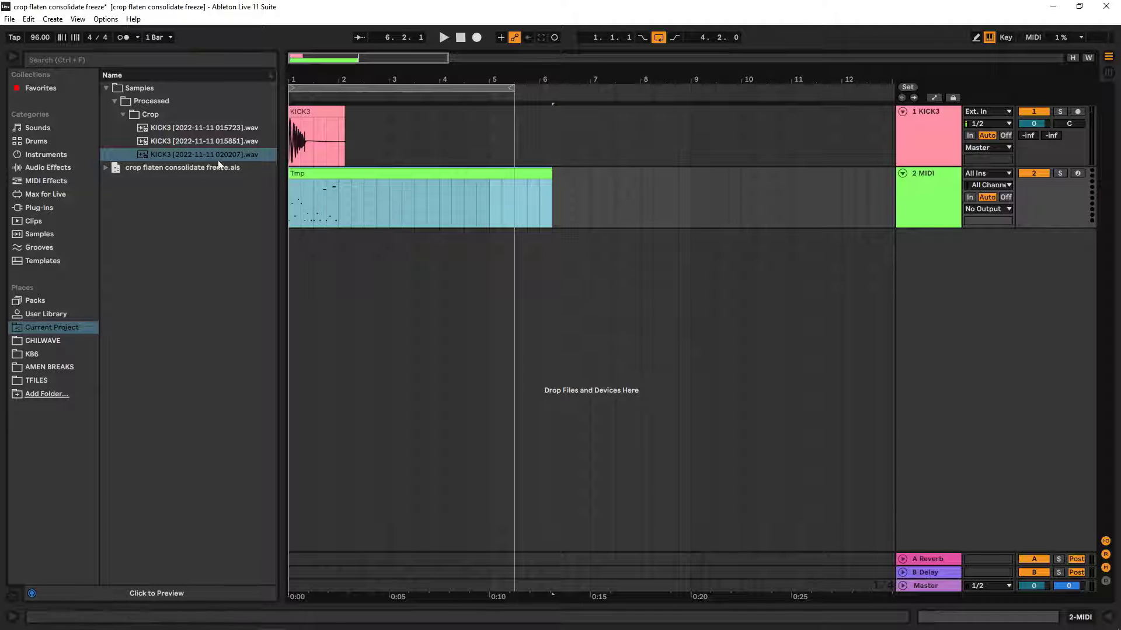
{"action": "left_click", "coordinate": [116, 101]}
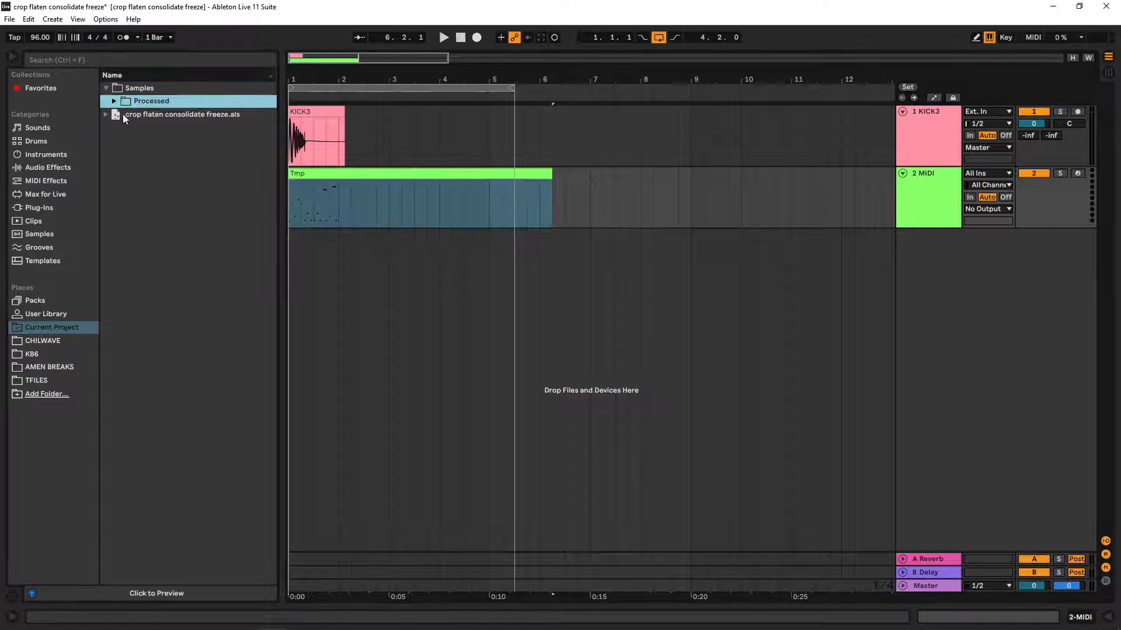
{"action": "left_click", "coordinate": [106, 114]}
{"action": "left_click", "coordinate": [106, 101]}
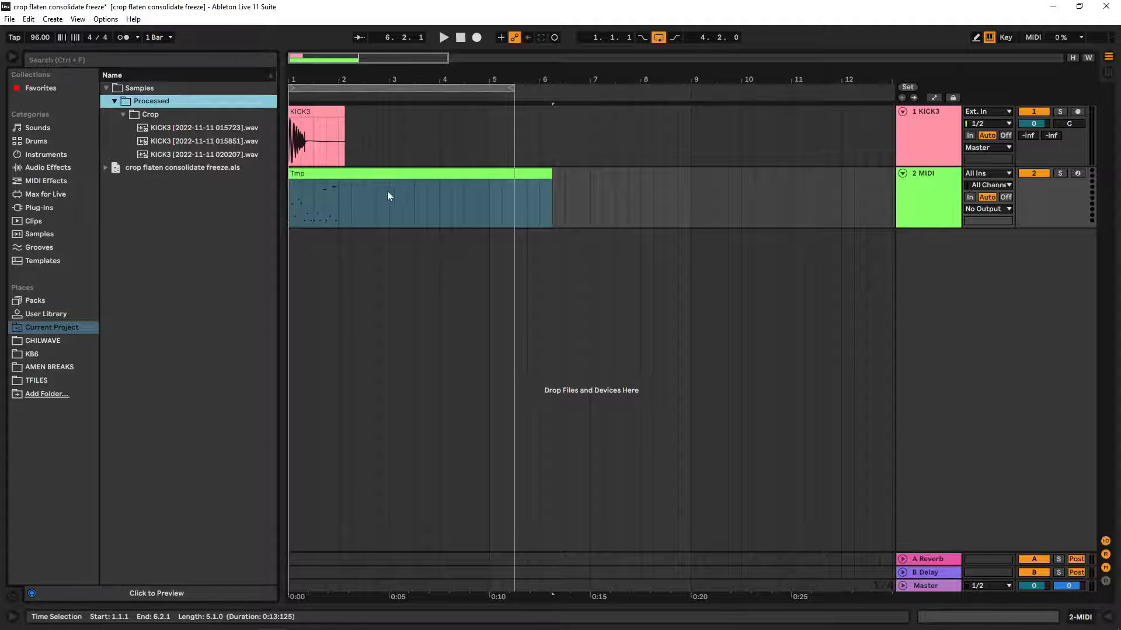
- Undo the MIDI clip's extension, crop and trim
{"action": "left_click", "coordinate": [503, 191]}
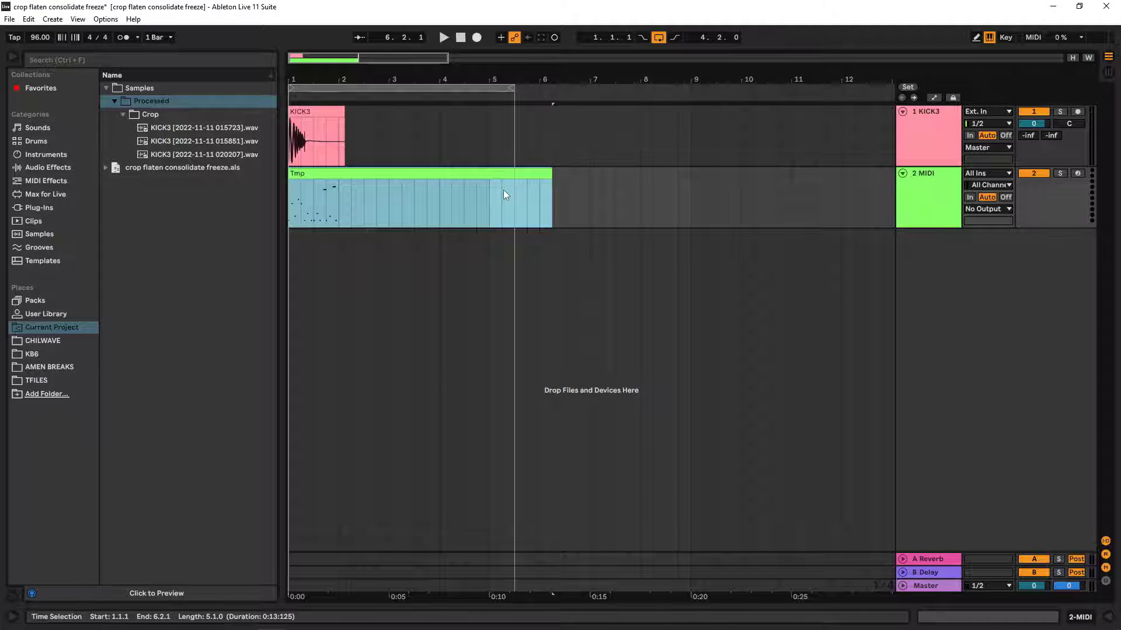
{"action": "key", "text": "ctrl+z"}
{"action": "key", "text": "ctrl+z"}
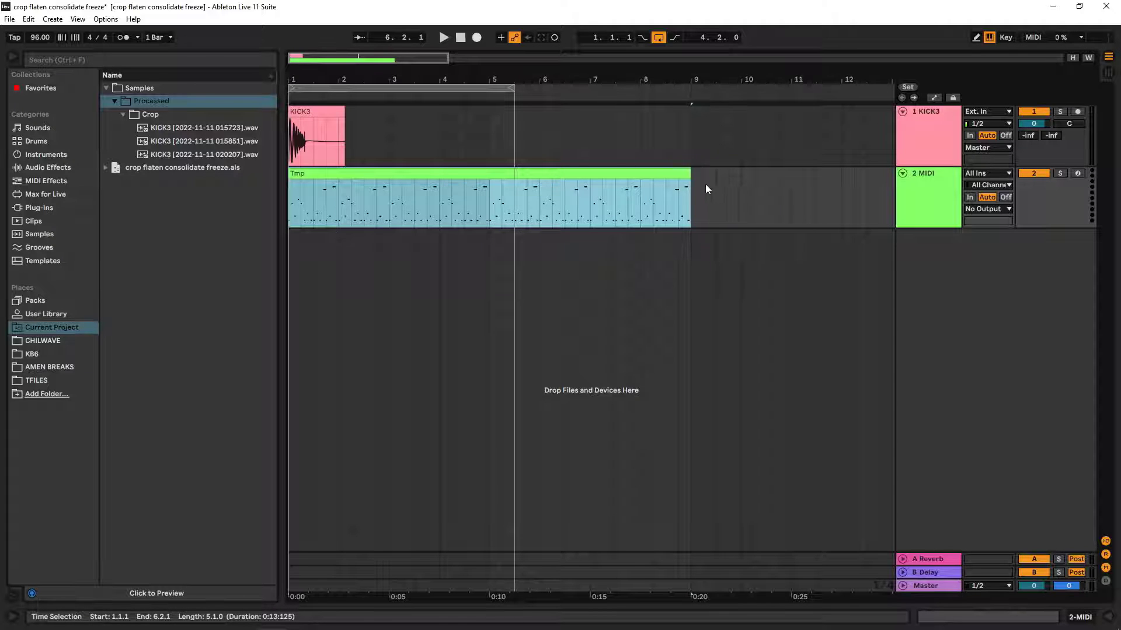
- Shorten the MIDI clip to four bars, ending at bar 5, and crop it
{"action": "left_click_drag", "start_coordinate": [691, 190], "coordinate": [489, 223]}
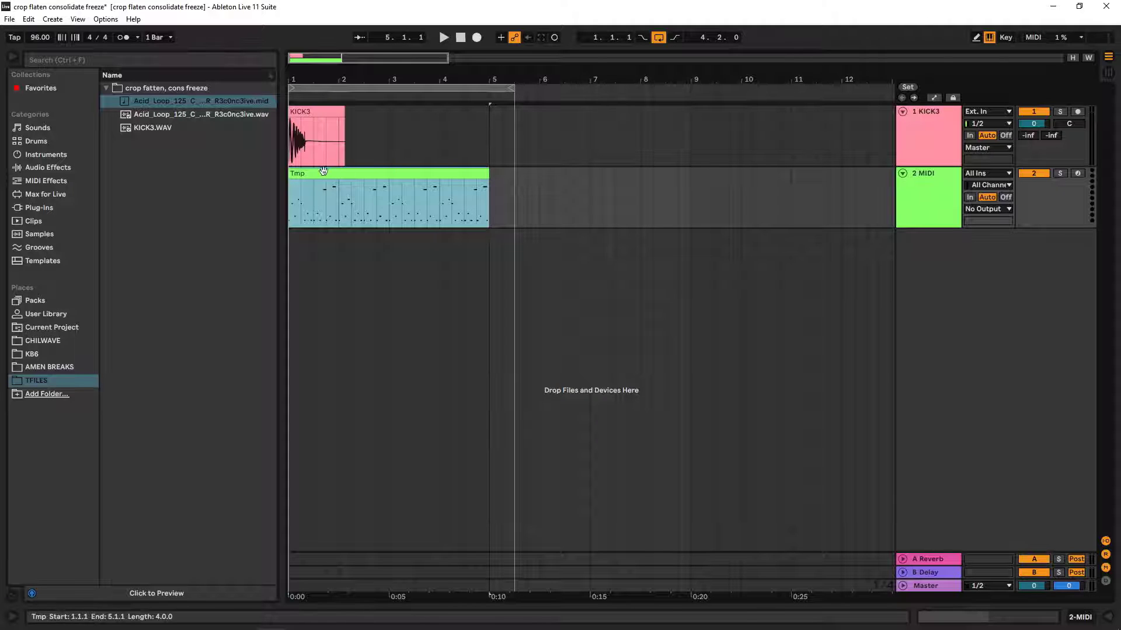
{"action": "right_click", "coordinate": [458, 174]}
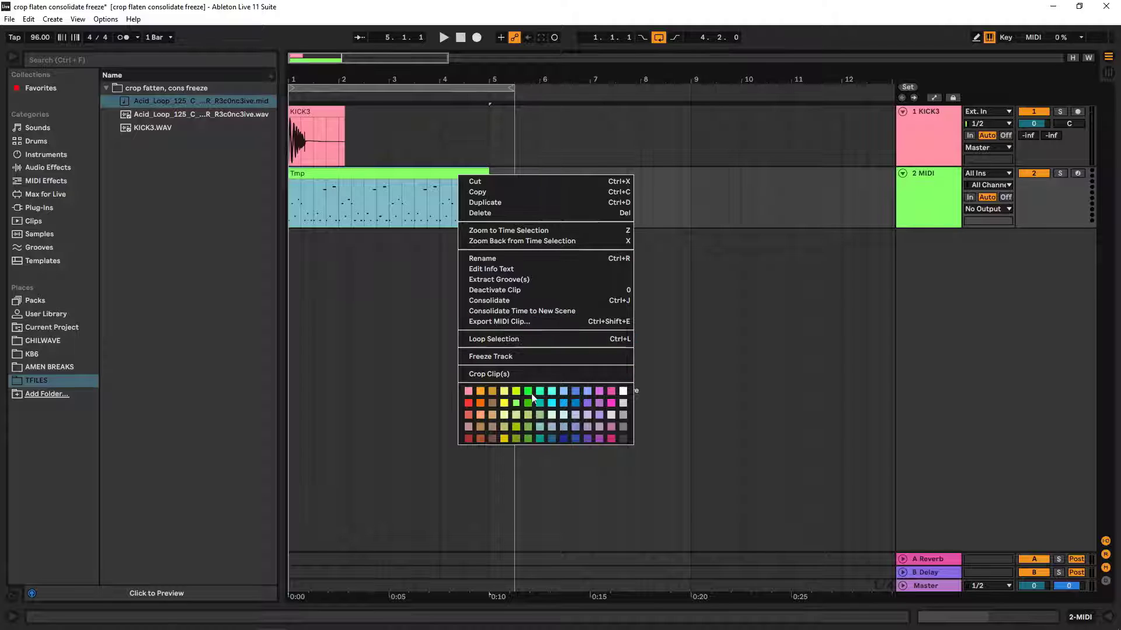
{"action": "left_click", "coordinate": [499, 375]}
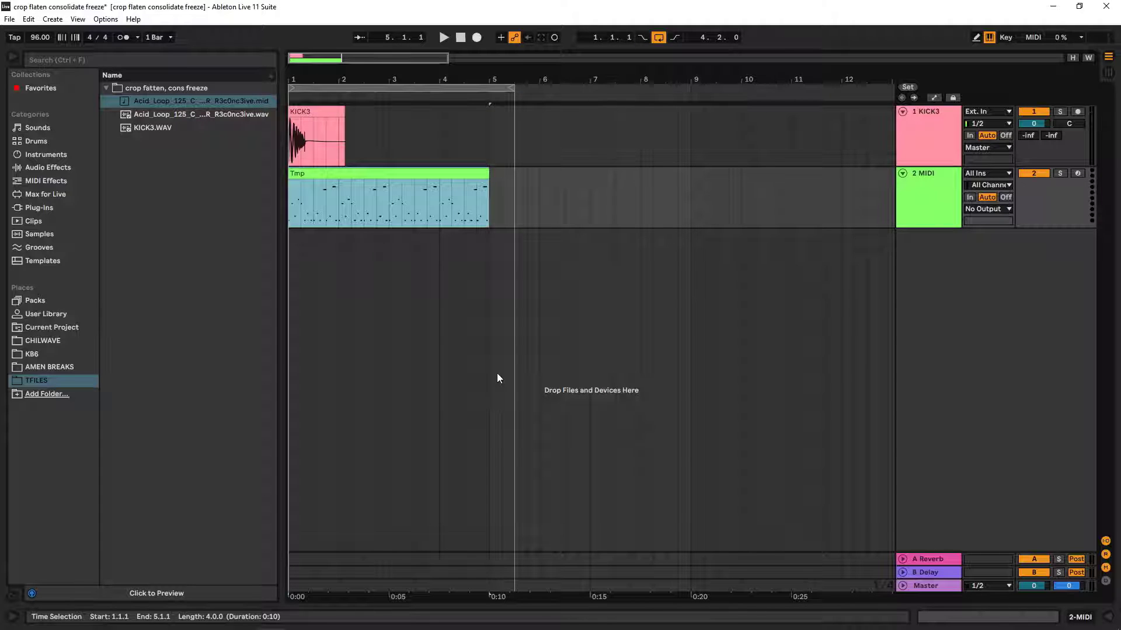
- Delete the KICK3 audio clip and the MIDI clip from the arrangement
{"action": "left_click", "coordinate": [437, 175]}
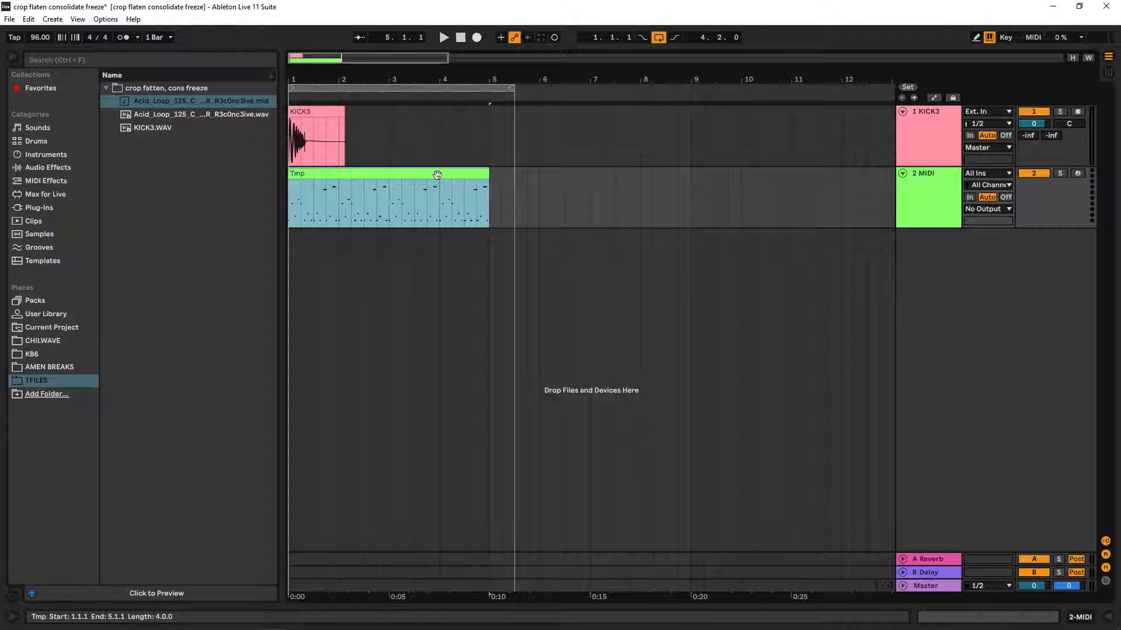
{"action": "left_click", "coordinate": [416, 228]}
{"action": "left_click", "coordinate": [334, 136]}
{"action": "left_click", "coordinate": [329, 112]}
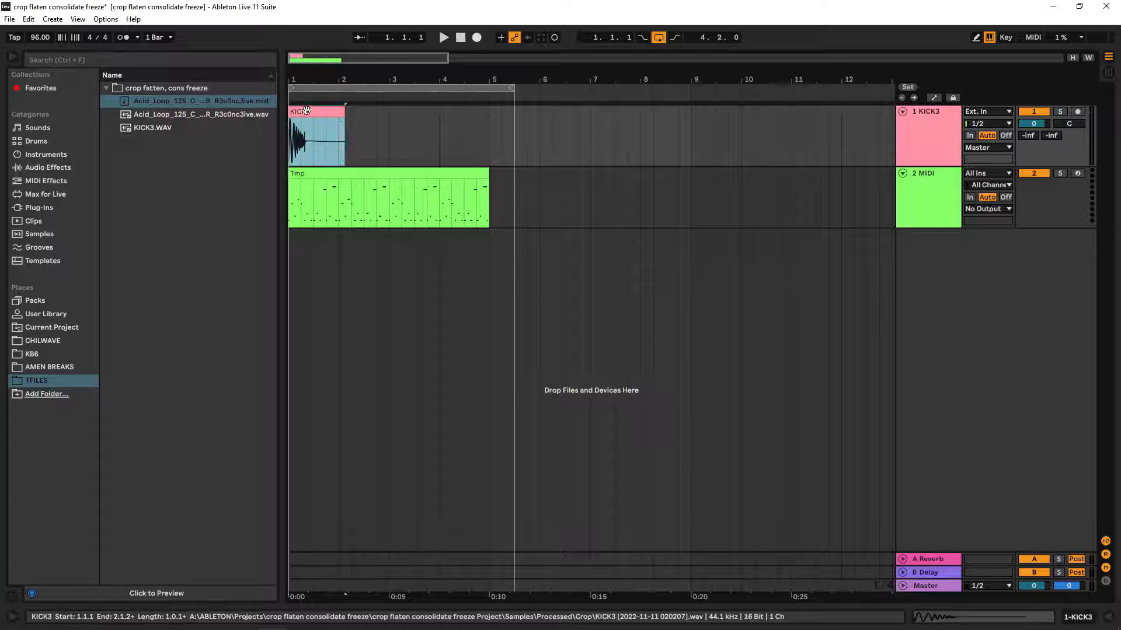
{"action": "key", "text": "Delete"}
{"action": "left_click", "coordinate": [370, 173]}
{"action": "key", "text": "Delete"}
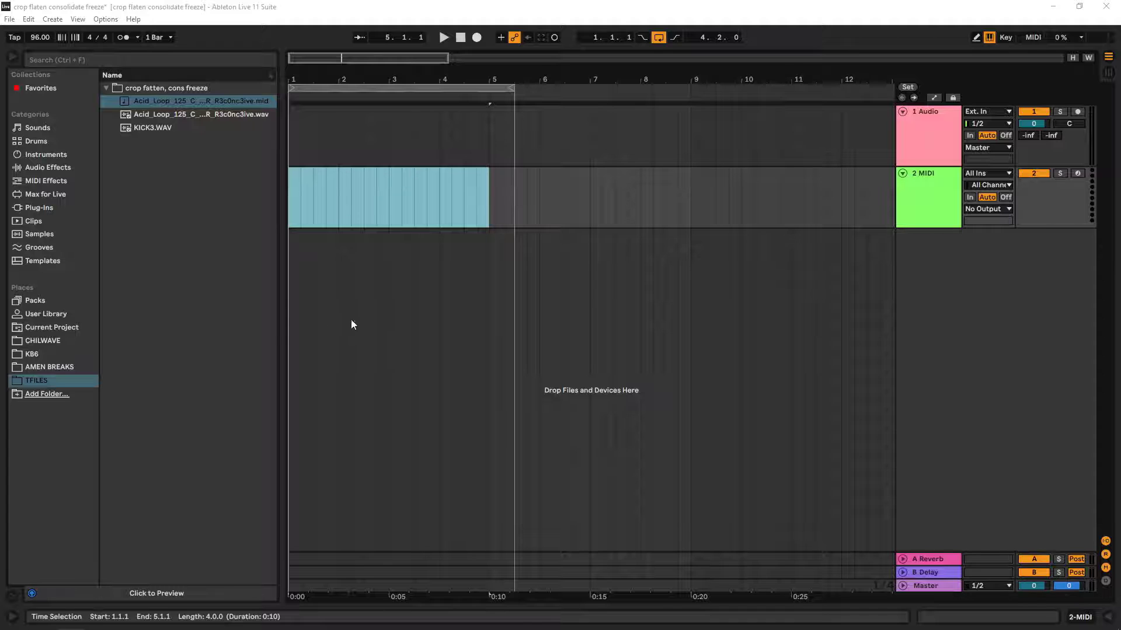
- Place the newest KICK3 crop from the current project's Crop folder at bar 1 of the audio track and delete it again
{"action": "left_click", "coordinate": [51, 327]}
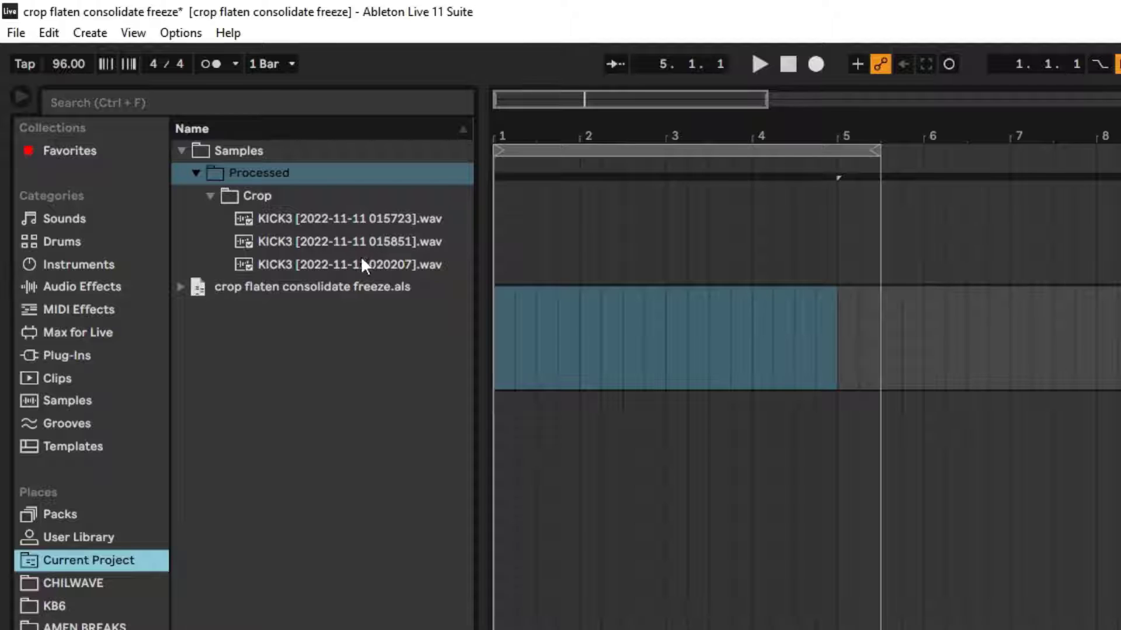
{"action": "left_click_drag", "start_coordinate": [342, 262], "coordinate": [520, 236]}
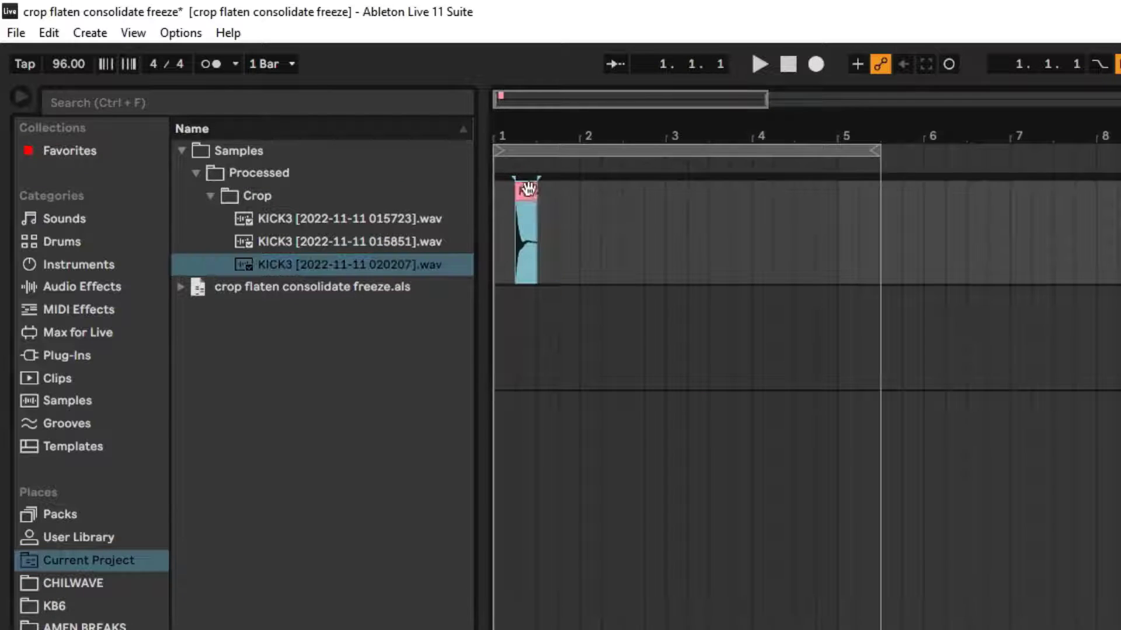
{"action": "left_click_drag", "start_coordinate": [528, 188], "coordinate": [506, 203]}
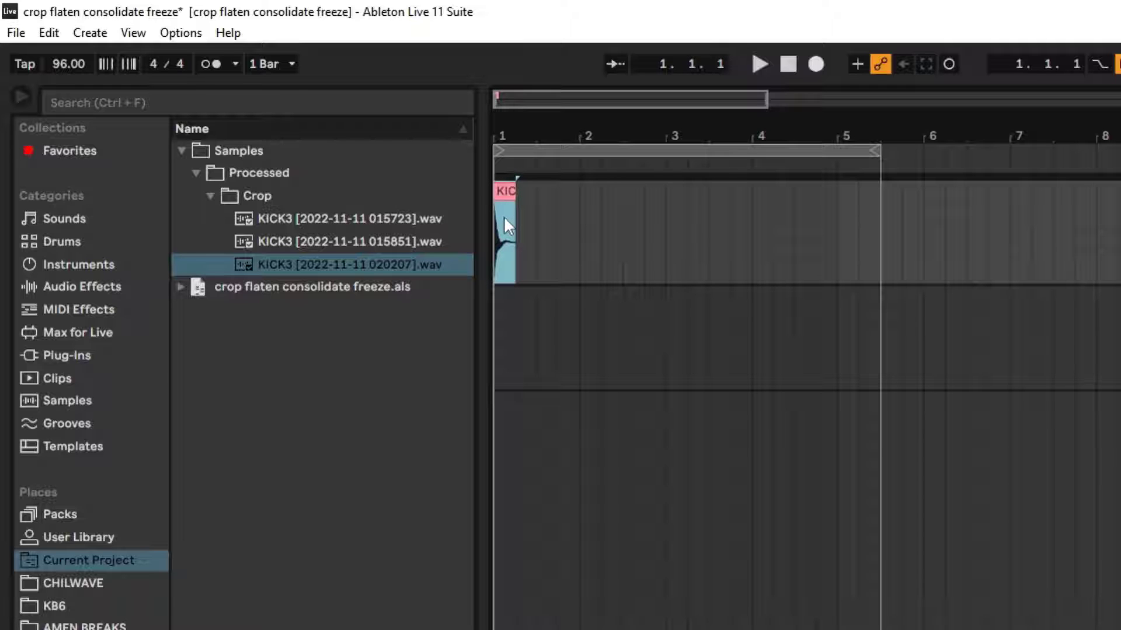
{"action": "left_click_drag", "start_coordinate": [578, 209], "coordinate": [480, 215]}
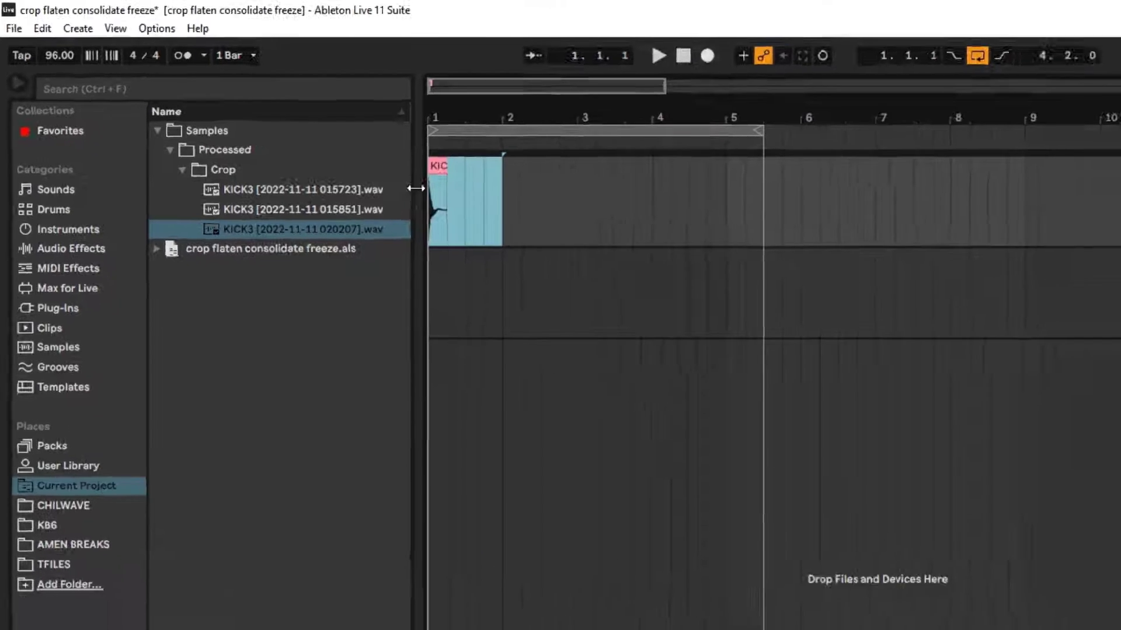
{"action": "key", "text": "Delete"}
- Move the Crop folder inside Samples/Processed to the trash
{"action": "left_click", "coordinate": [269, 196]}
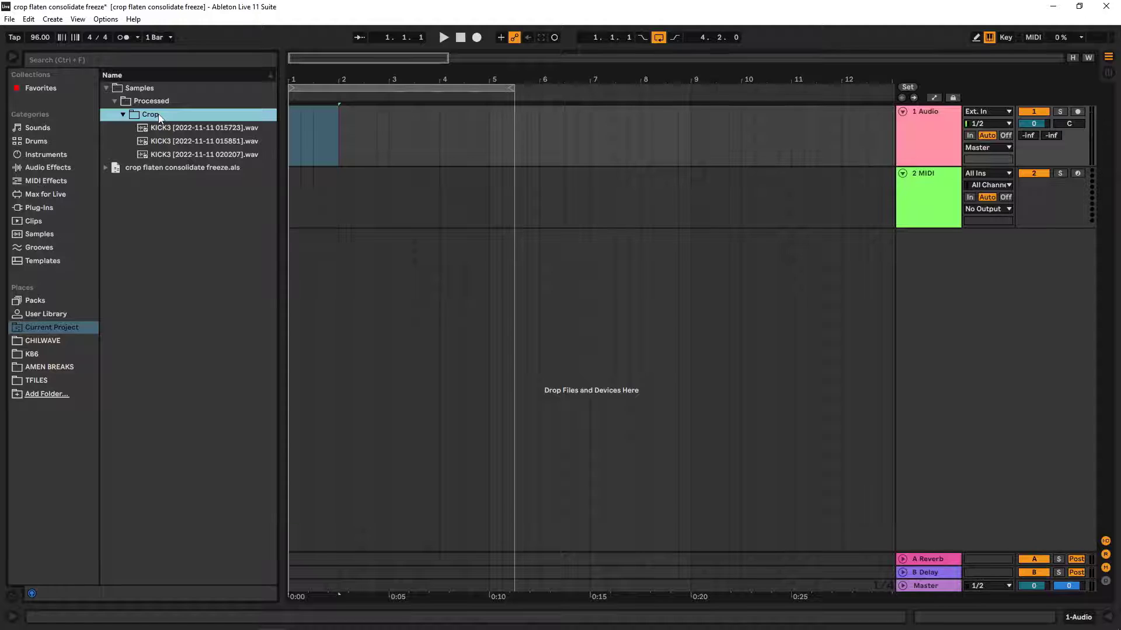
{"action": "key", "text": "Delete"}
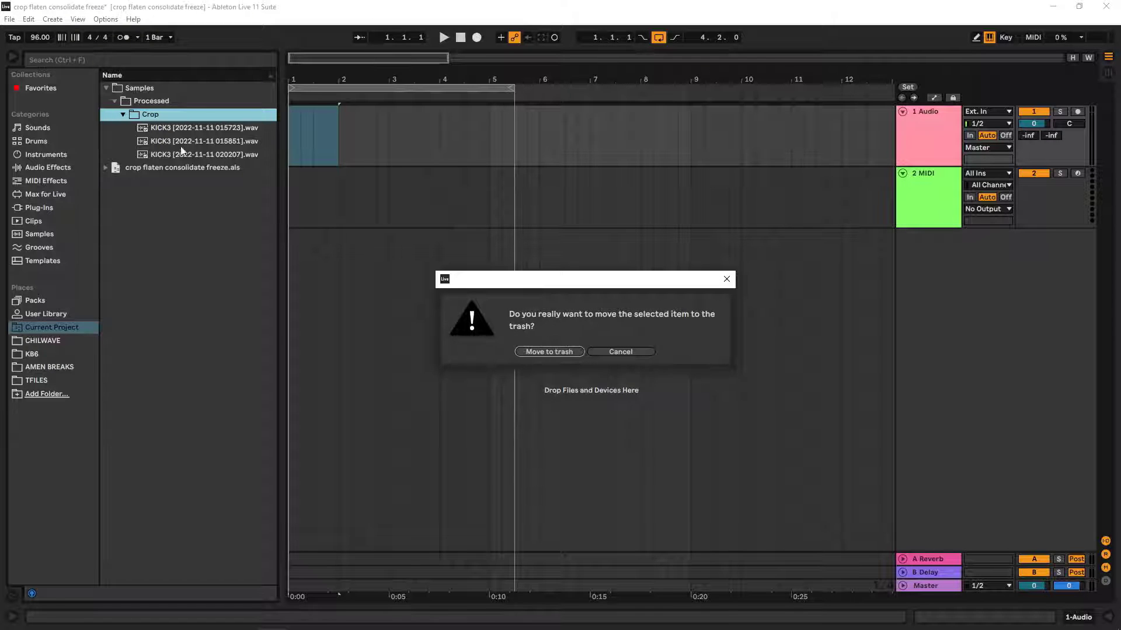
{"action": "left_click", "coordinate": [546, 352]}
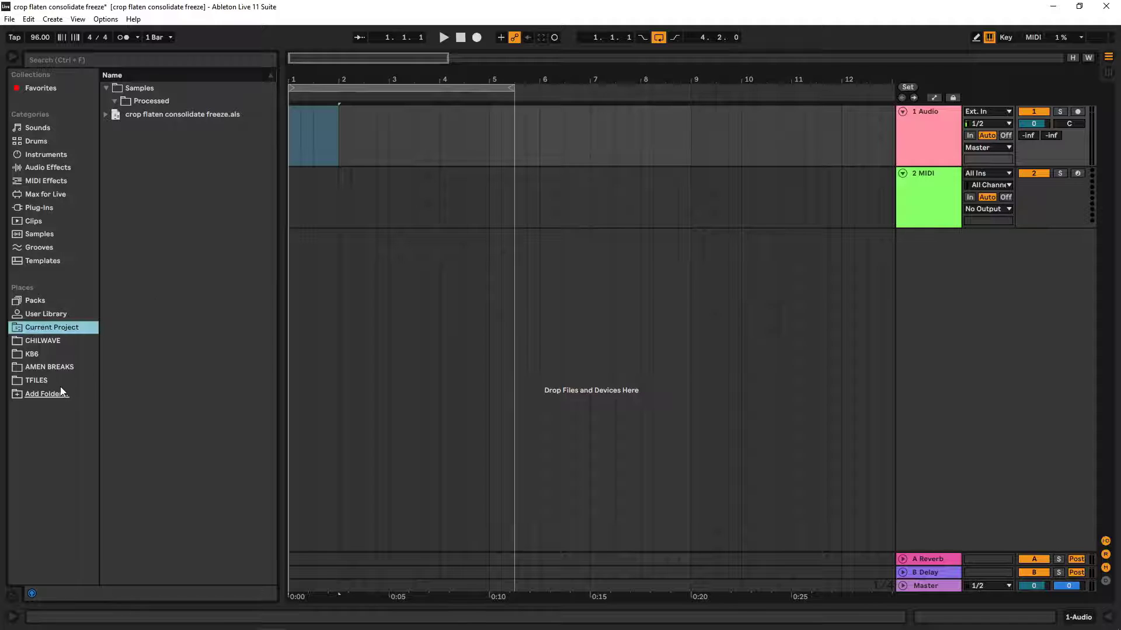
- Place the Acid_Loop_125 WAV from the TFILES folder at bar 1 of the audio track and shorten it to two bars
{"action": "left_click", "coordinate": [39, 379]}
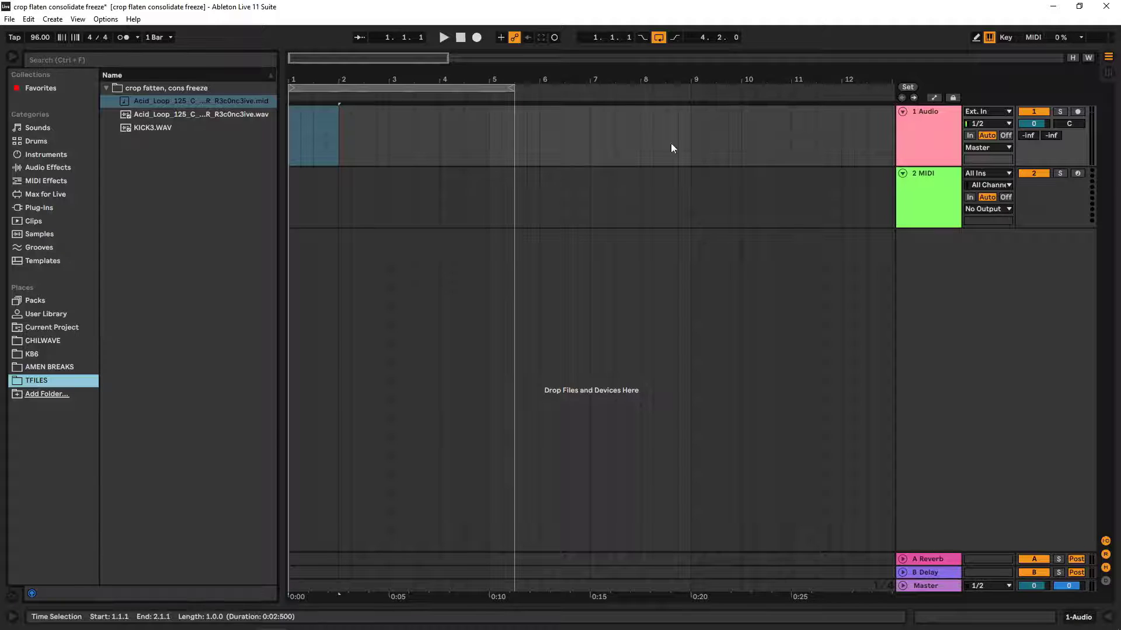
{"action": "left_click", "coordinate": [169, 114]}
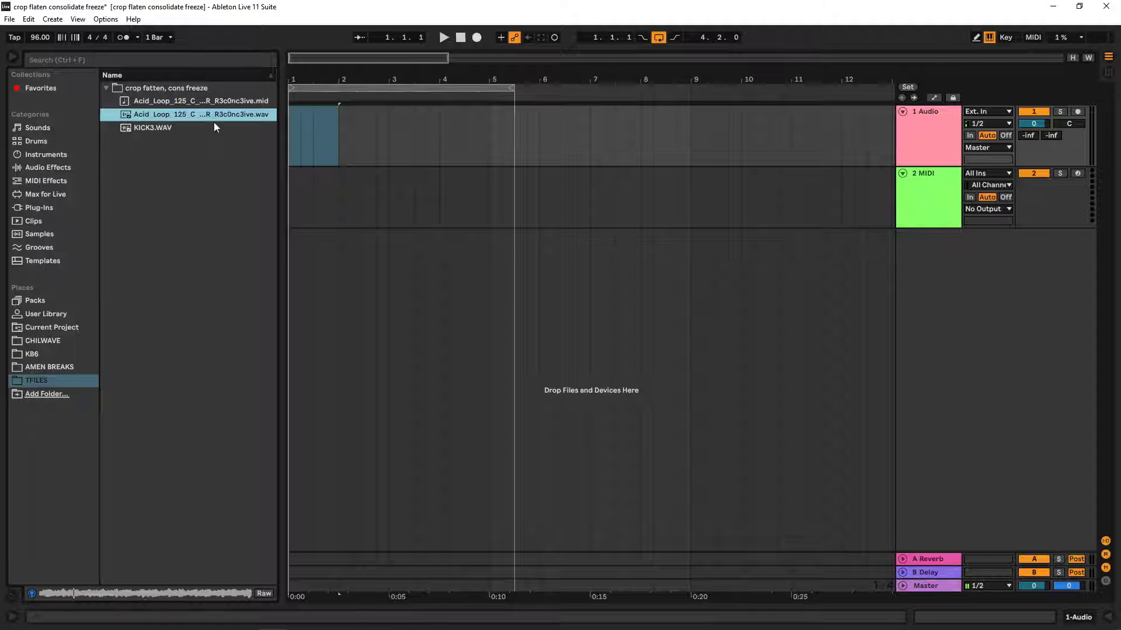
{"action": "left_click_drag", "start_coordinate": [177, 120], "coordinate": [288, 122]}
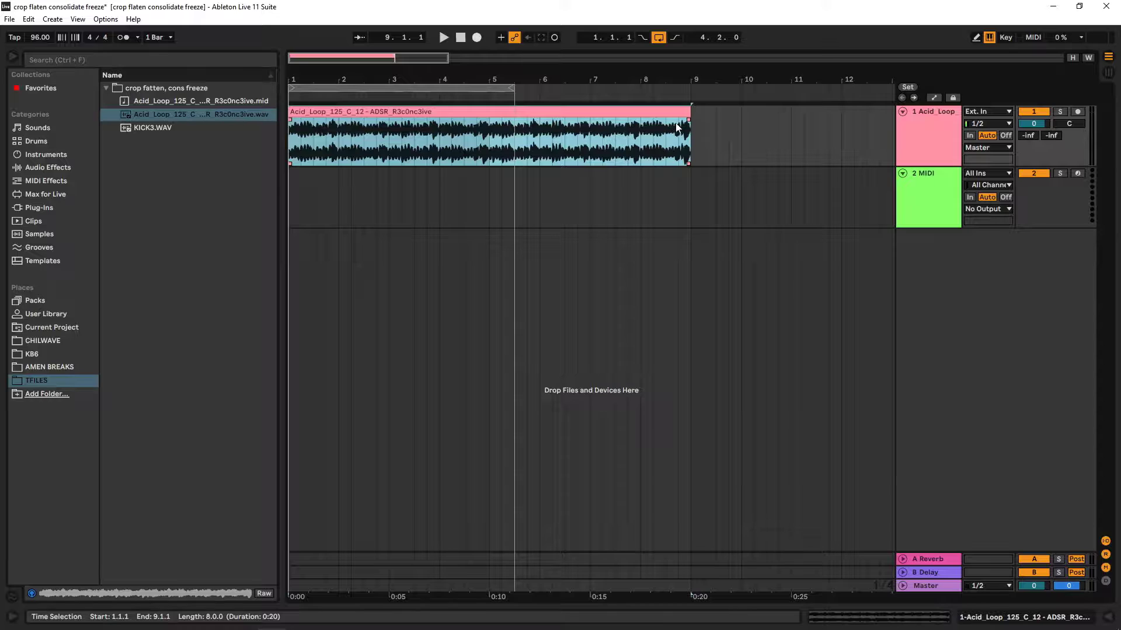
{"action": "left_click_drag", "start_coordinate": [677, 128], "coordinate": [354, 127]}
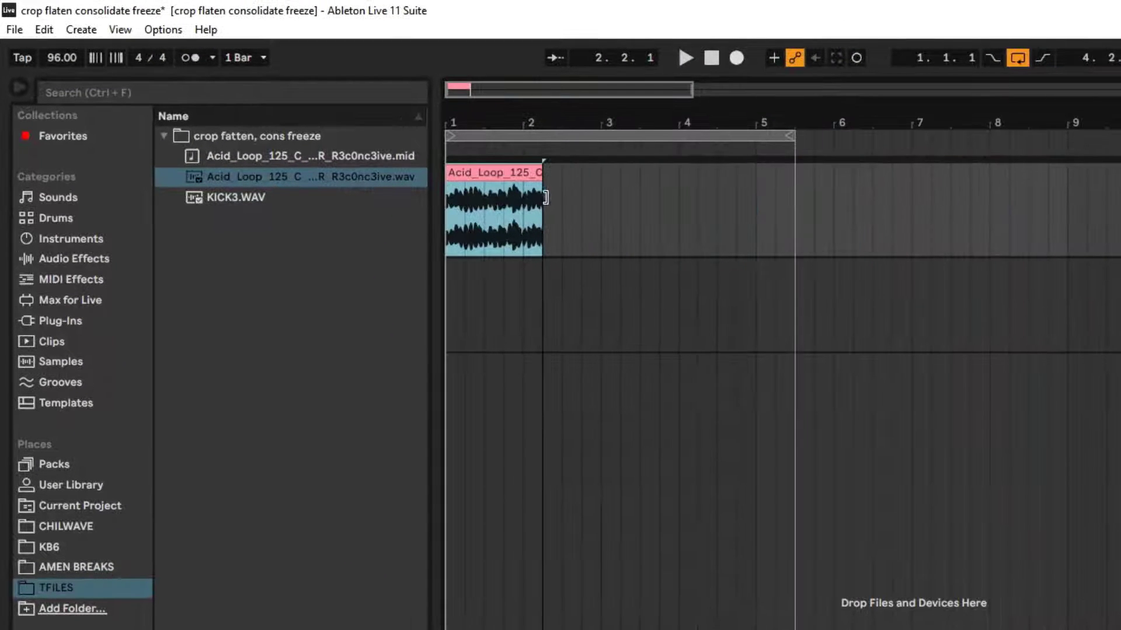
{"action": "left_click_drag", "start_coordinate": [543, 198], "coordinate": [600, 195]}
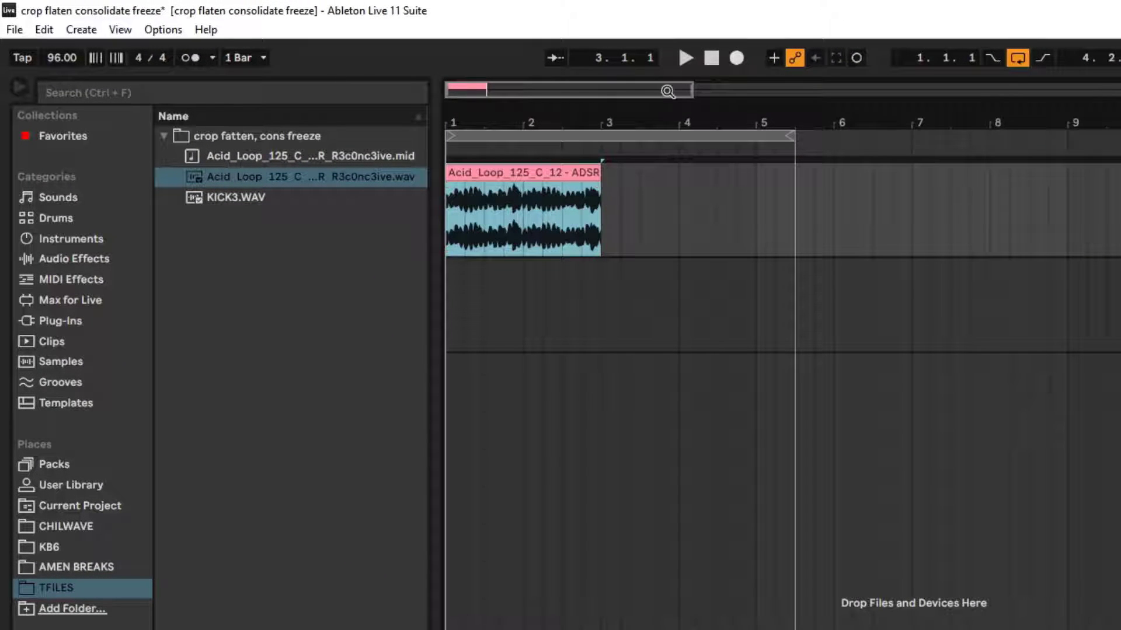
- Crop the two-bar Acid_Loop clip and preview the new sample in the current project's Crop folder
{"action": "left_click_drag", "start_coordinate": [692, 90], "coordinate": [526, 108]}
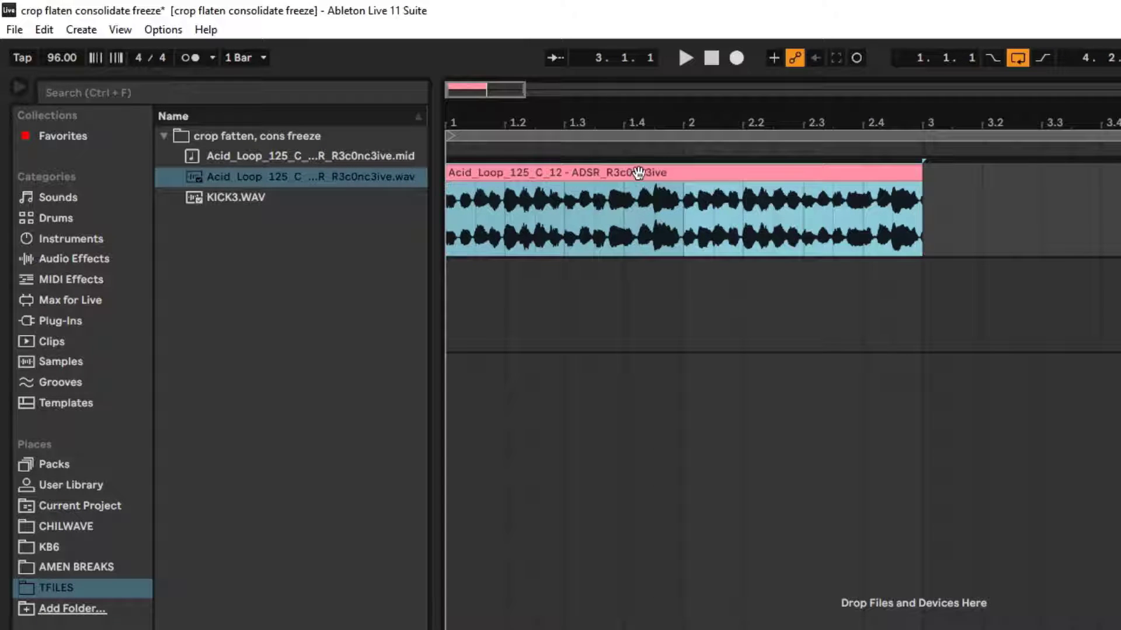
{"action": "left_click", "coordinate": [60, 513]}
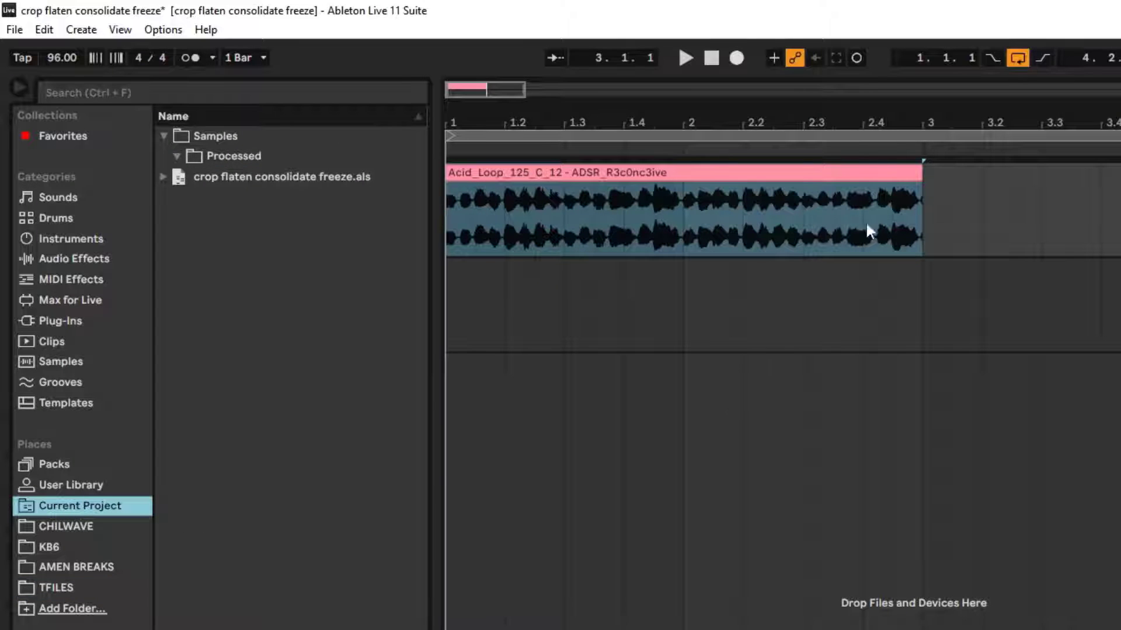
{"action": "right_click", "coordinate": [795, 178]}
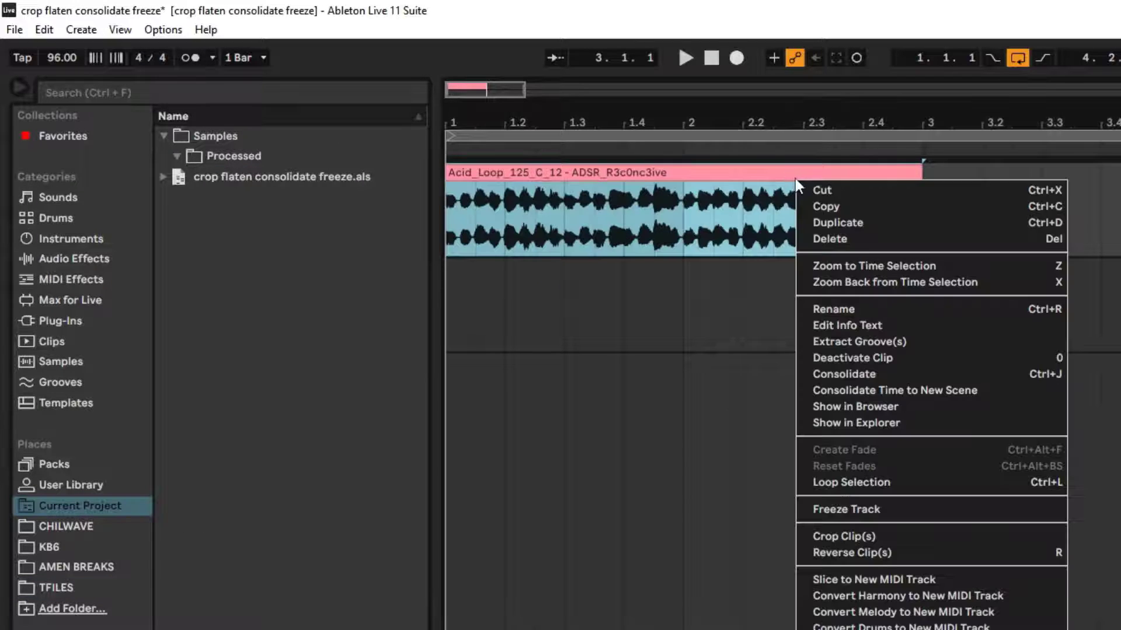
{"action": "left_click", "coordinate": [862, 537]}
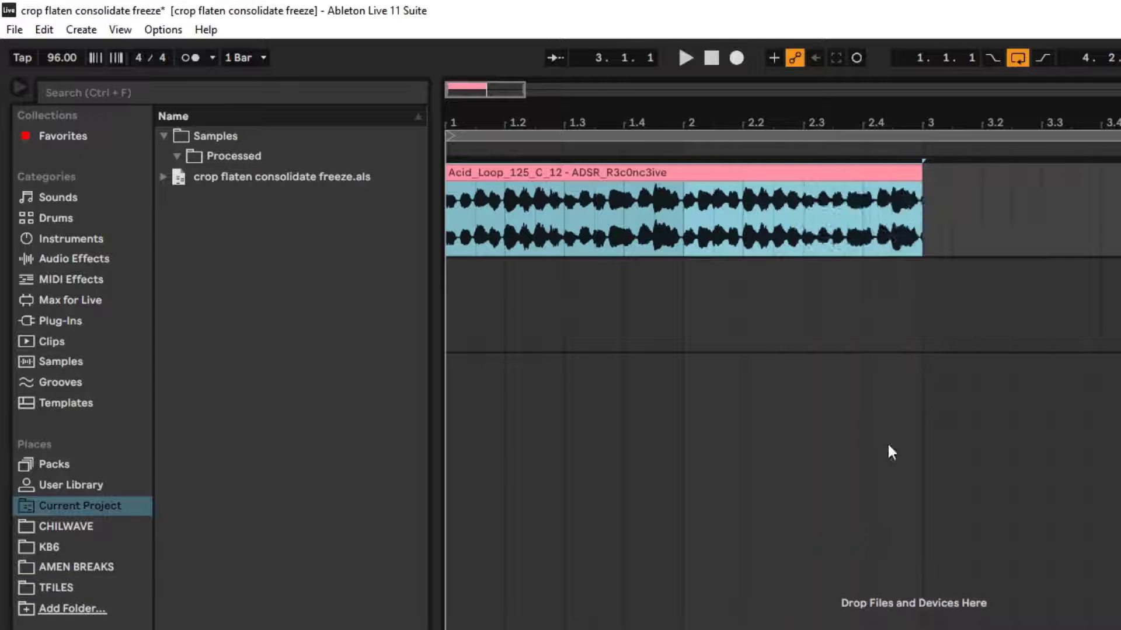
{"action": "left_click", "coordinate": [179, 156]}
{"action": "left_click", "coordinate": [176, 157]}
{"action": "left_click", "coordinate": [326, 194]}
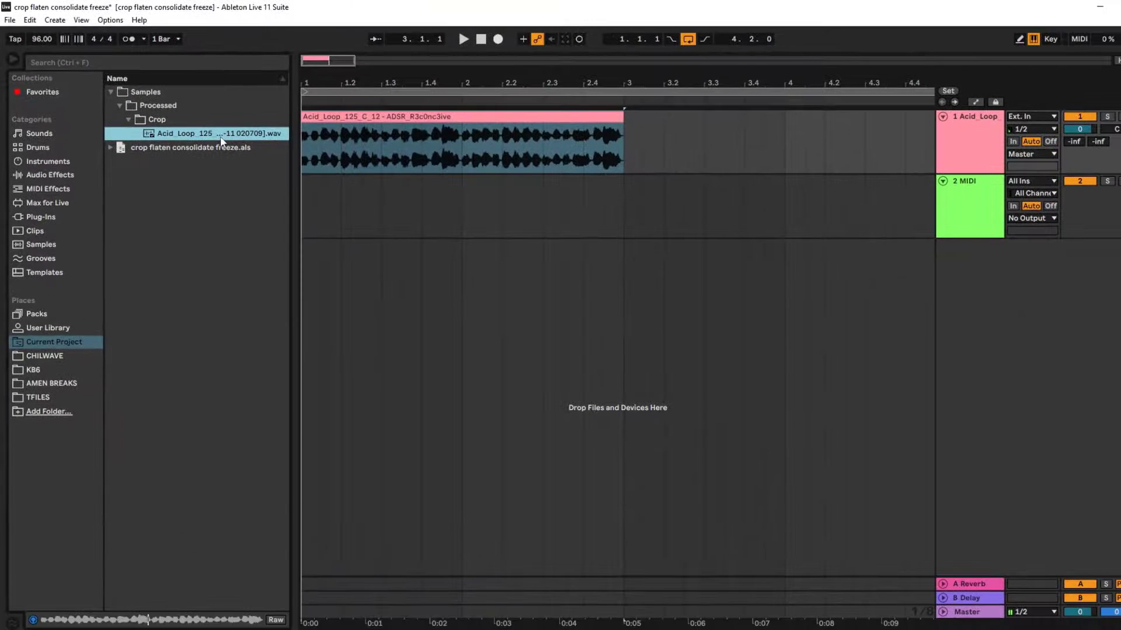
- Open the Acid_Loop clip in the detail view and enlarge its waveform editor
{"action": "left_click", "coordinate": [388, 115]}
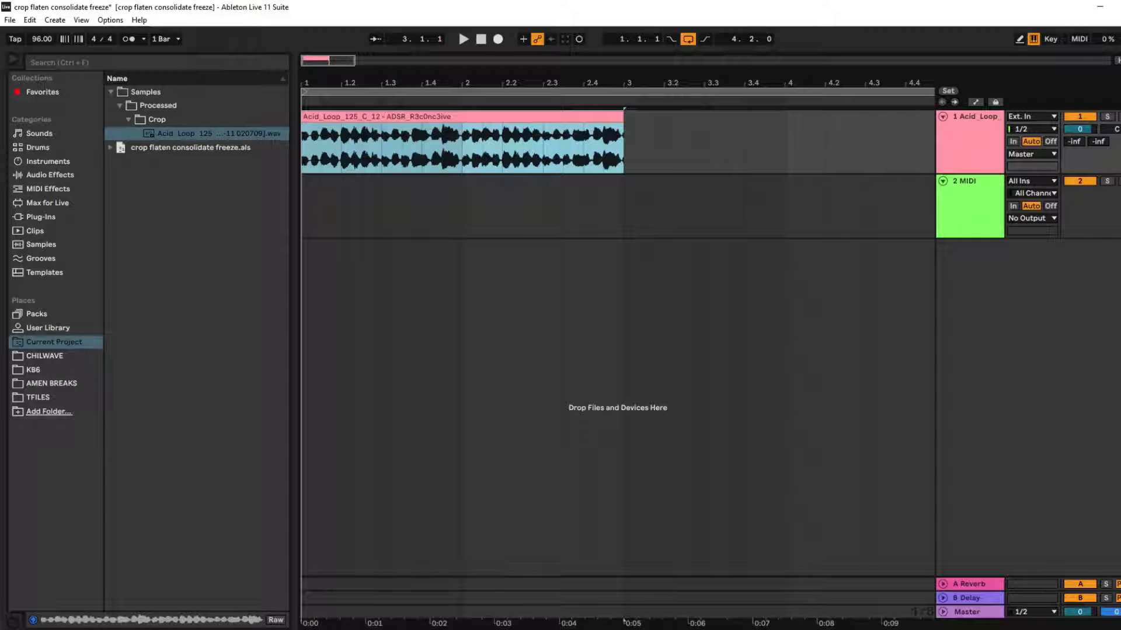
{"action": "double_click", "coordinate": [457, 115]}
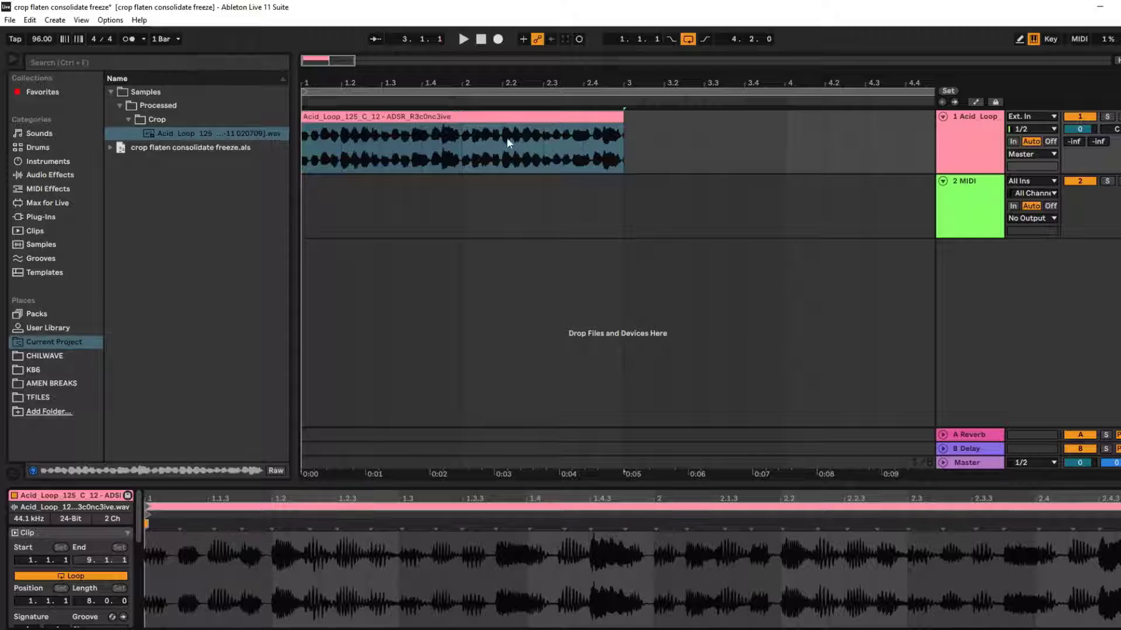
{"action": "left_click_drag", "start_coordinate": [462, 487], "coordinate": [466, 314]}
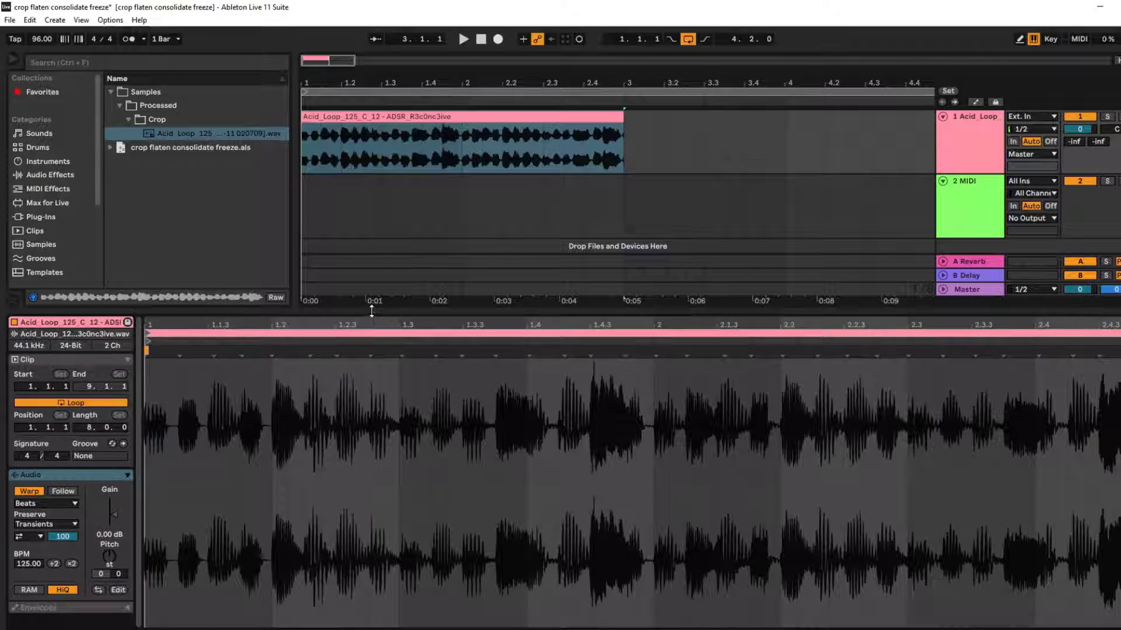
- Enlarge the arrangement area and give the two-bar Acid_Loop clip a fade-out starting at bar 2 and a fade-in ending just before bar 2
{"action": "left_click_drag", "start_coordinate": [373, 315], "coordinate": [252, 380]}
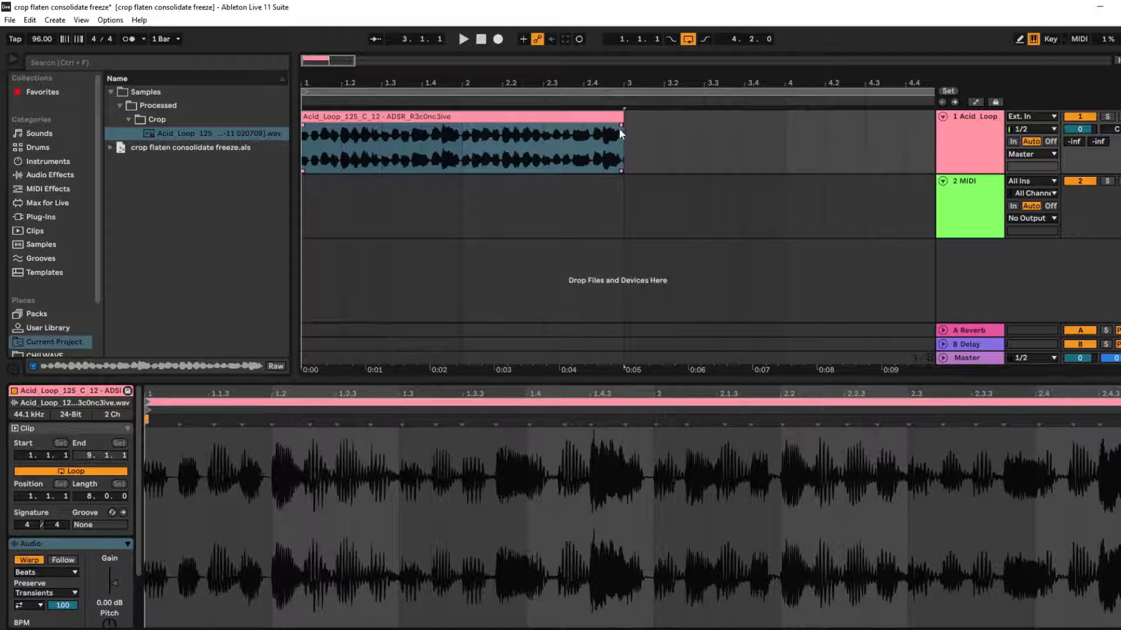
{"action": "left_click_drag", "start_coordinate": [619, 130], "coordinate": [463, 134]}
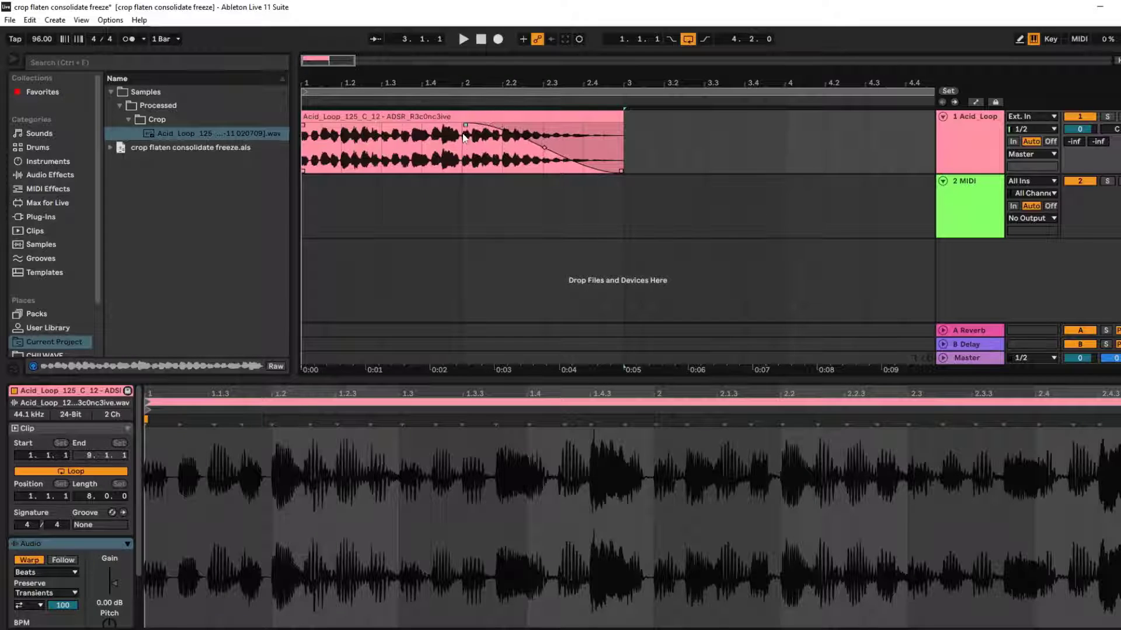
{"action": "left_click_drag", "start_coordinate": [303, 126], "coordinate": [459, 125]}
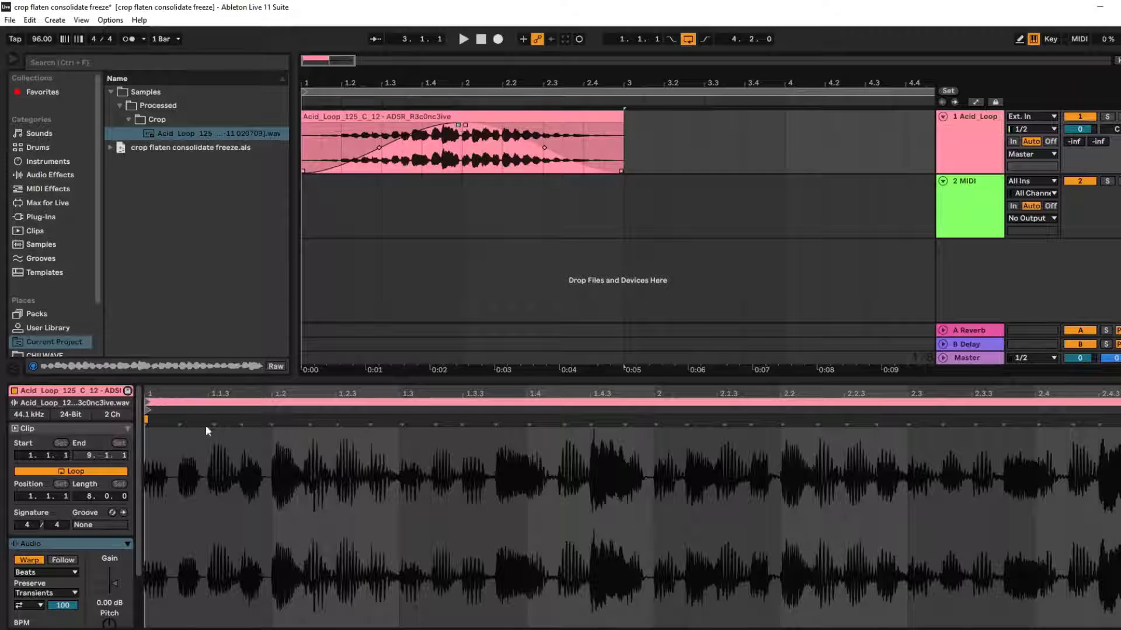
- Add warp markers from beat 1.2 onward in the Acid_Loop clip and shift several, including to 1.4, 1.4.2 and 2, to distort its timing
{"action": "left_click", "coordinate": [274, 412]}
{"action": "key", "text": "space"}
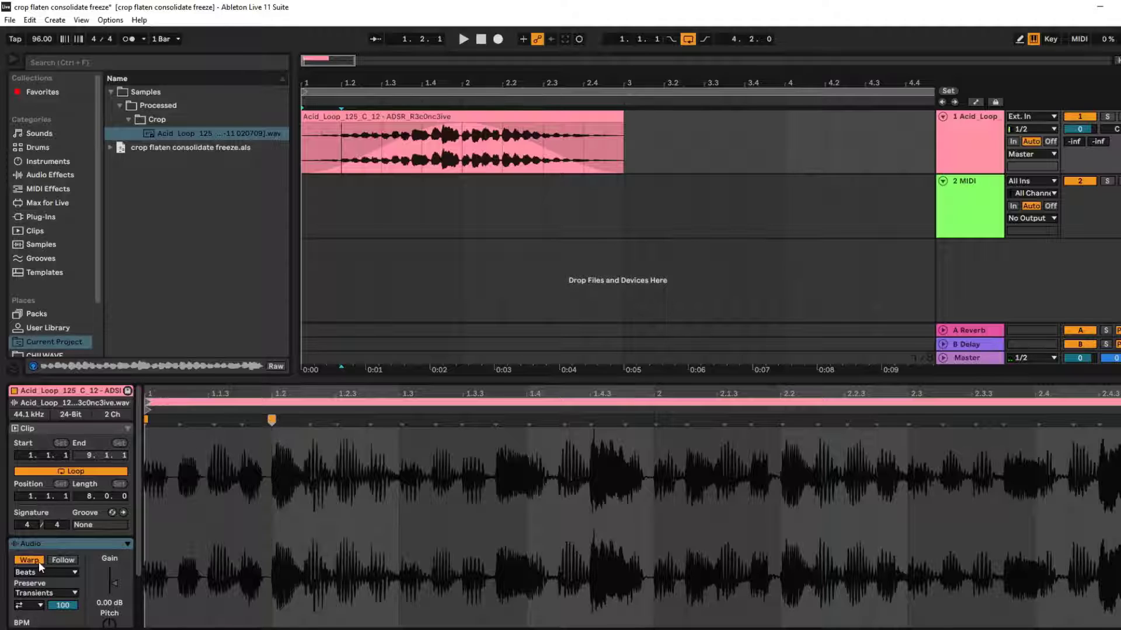
{"action": "double_click", "coordinate": [397, 418]}
{"action": "left_click_drag", "start_coordinate": [401, 421], "coordinate": [522, 424]}
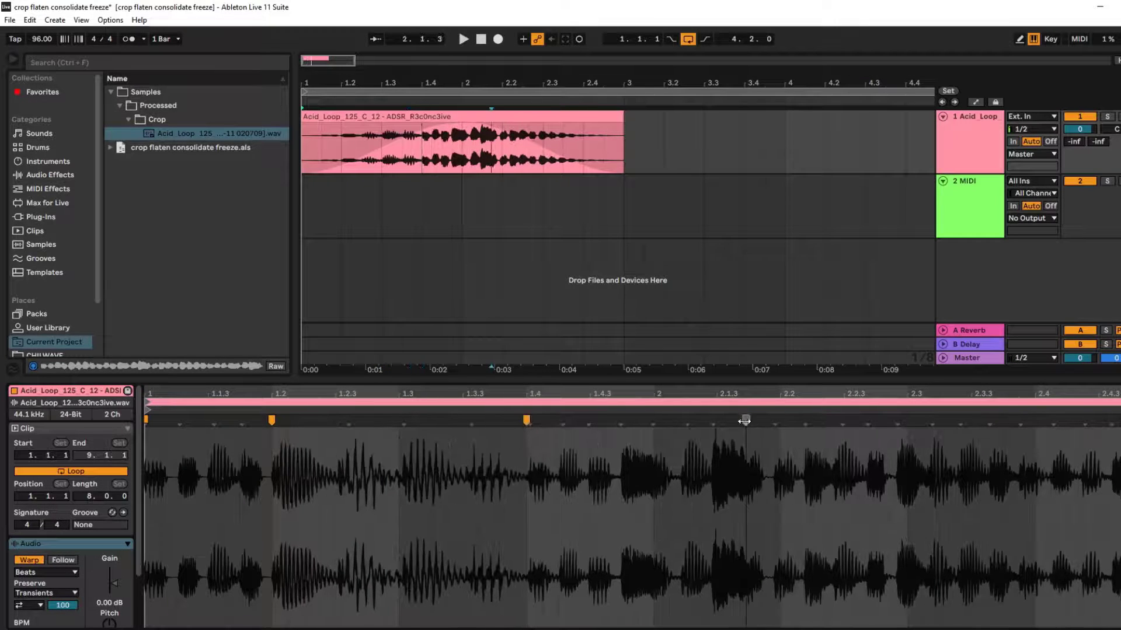
{"action": "left_click_drag", "start_coordinate": [744, 420], "coordinate": [558, 421]}
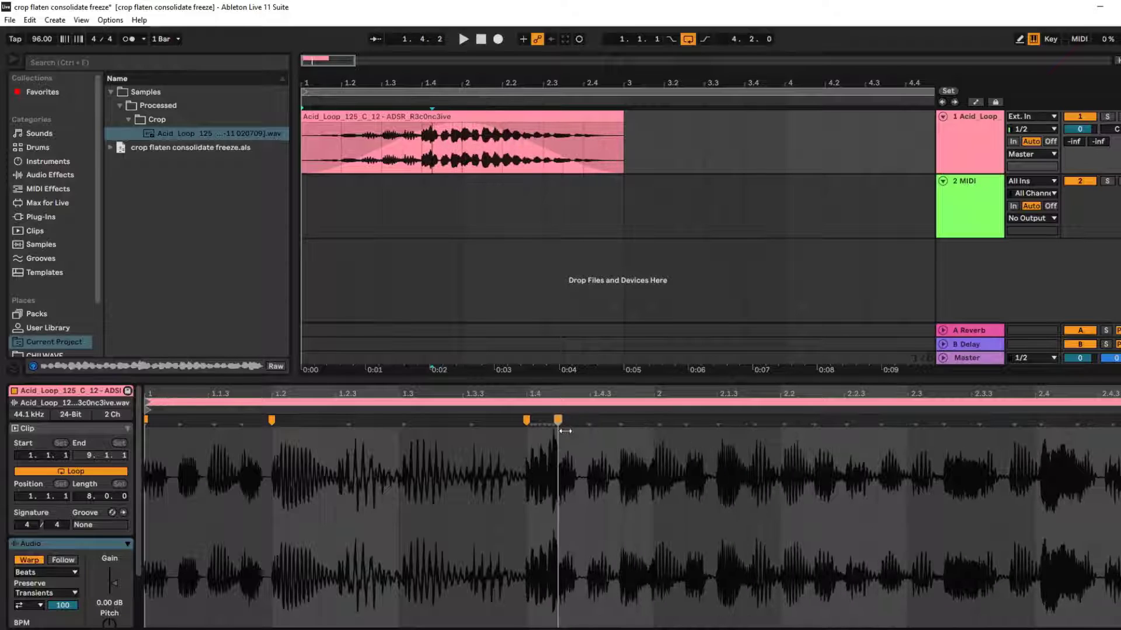
{"action": "double_click", "coordinate": [764, 420]}
{"action": "left_click_drag", "start_coordinate": [765, 420], "coordinate": [654, 420]}
{"action": "left_click_drag", "start_coordinate": [755, 418], "coordinate": [685, 421]}
- Play back the faded and warped clip, and return playback to the start
{"action": "left_click", "coordinate": [464, 39]}
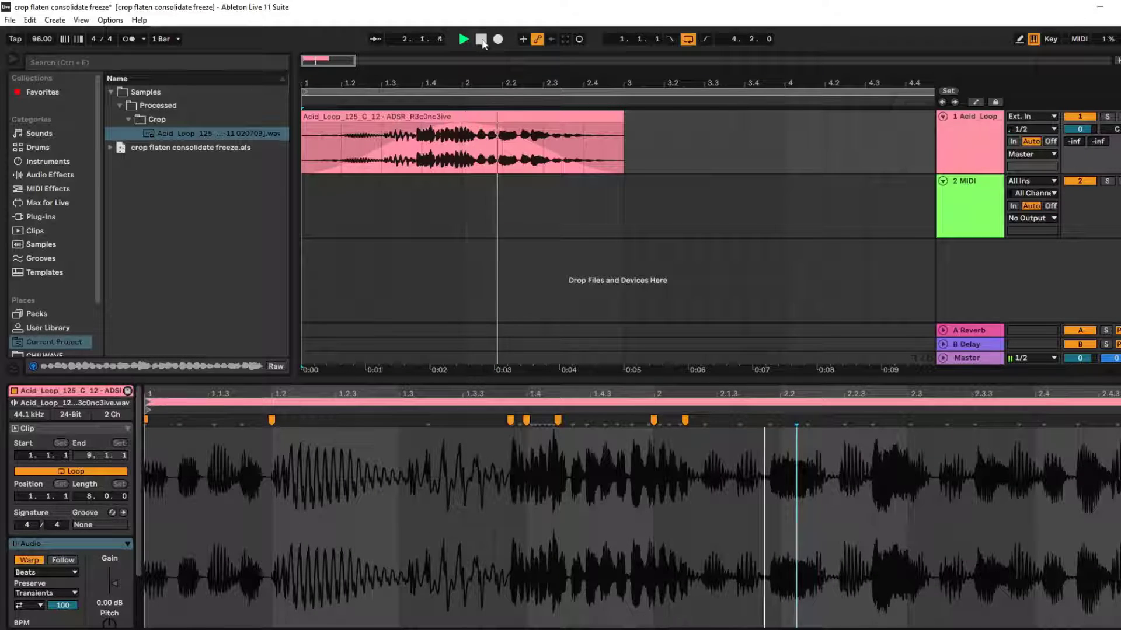
{"action": "left_click", "coordinate": [481, 40]}
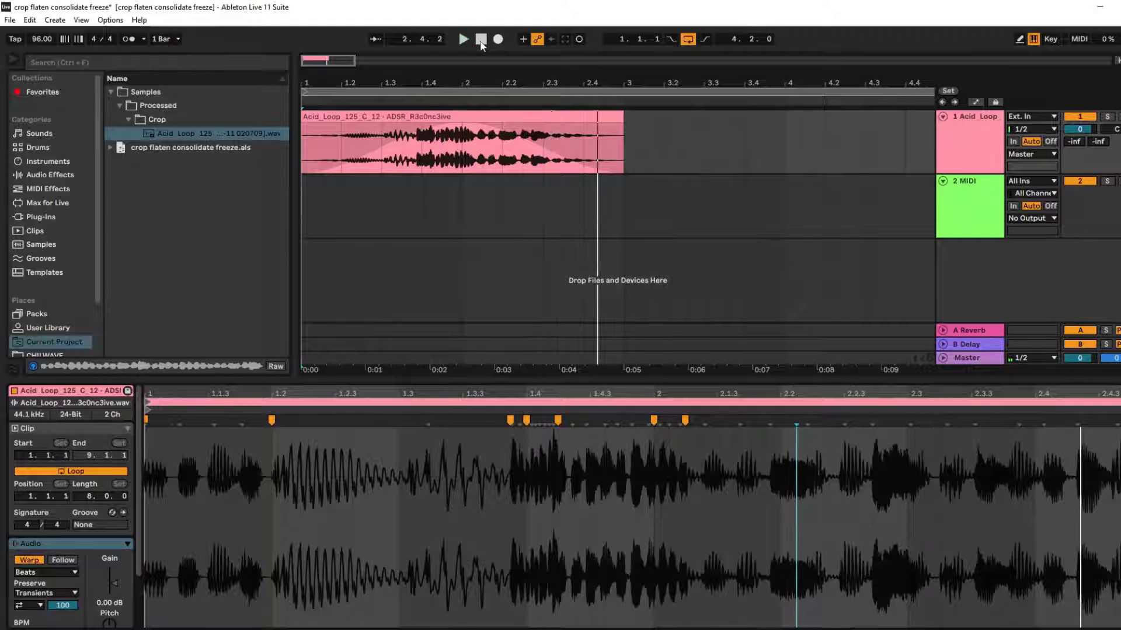
{"action": "left_click", "coordinate": [481, 40]}
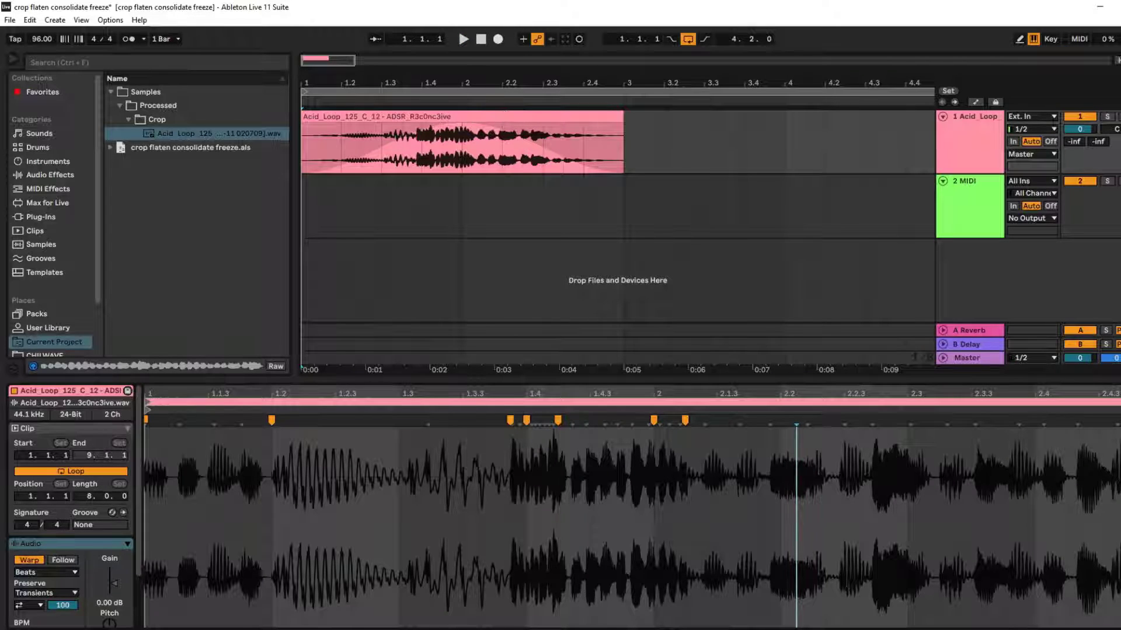
- Consolidate the faded and warped two-bar Acid_Loop clip into a new sample
{"action": "left_click", "coordinate": [472, 117]}
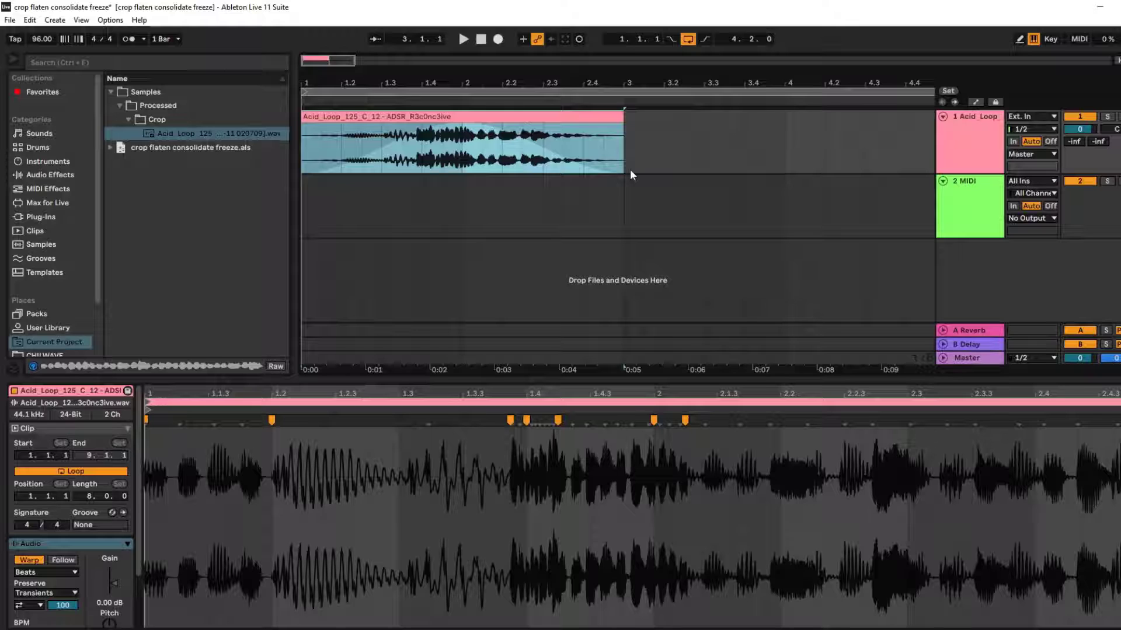
{"action": "right_click", "coordinate": [505, 122]}
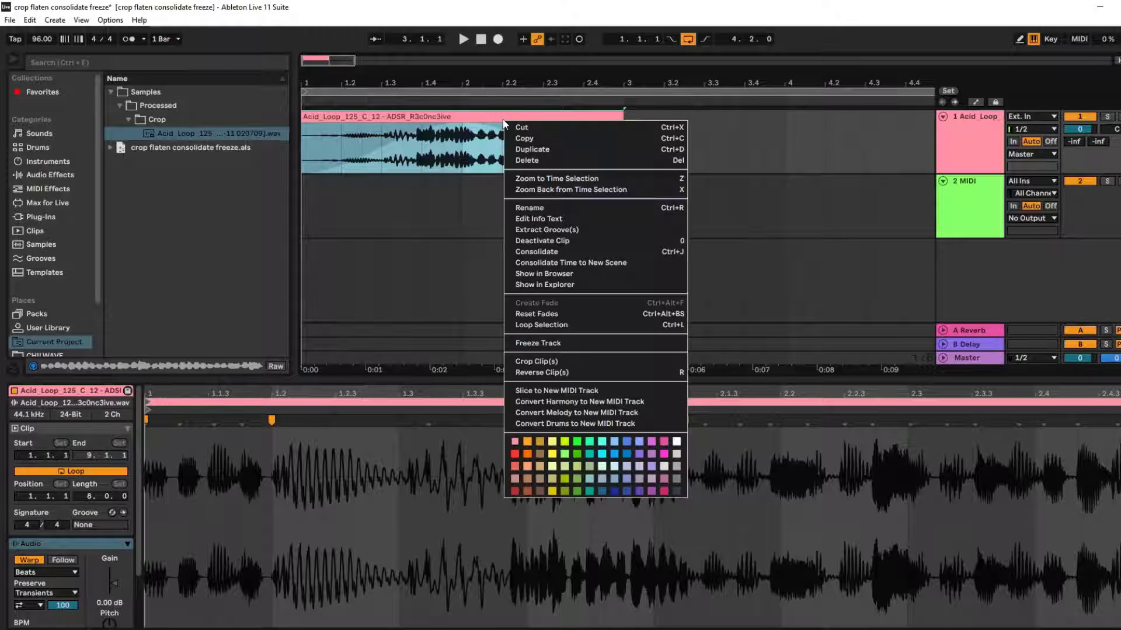
{"action": "left_click", "coordinate": [433, 117]}
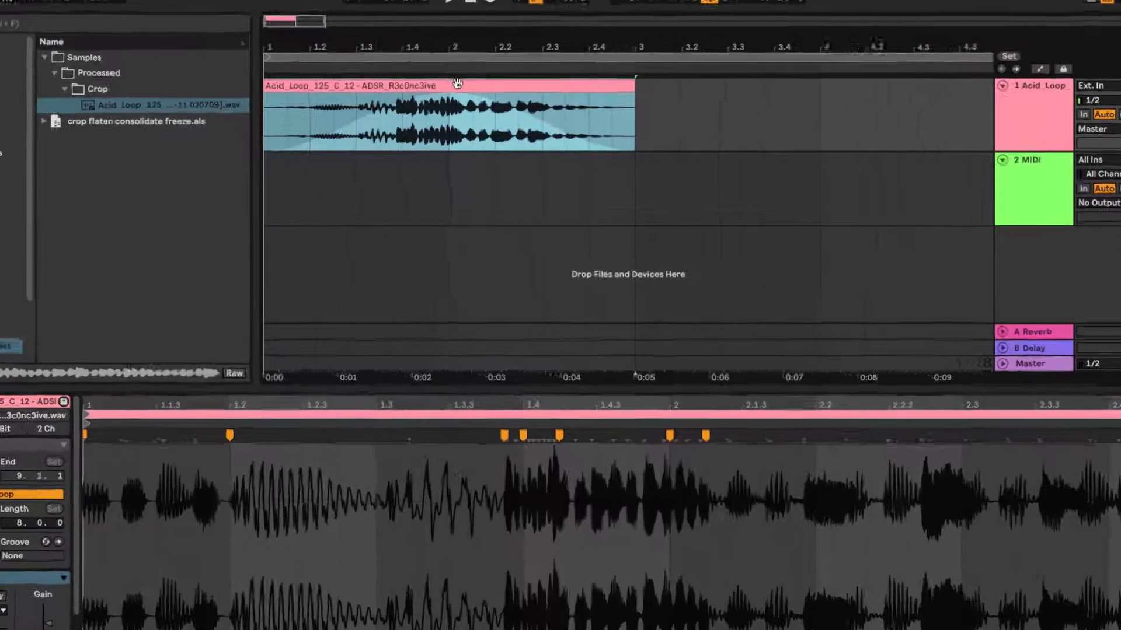
{"action": "right_click", "coordinate": [464, 118]}
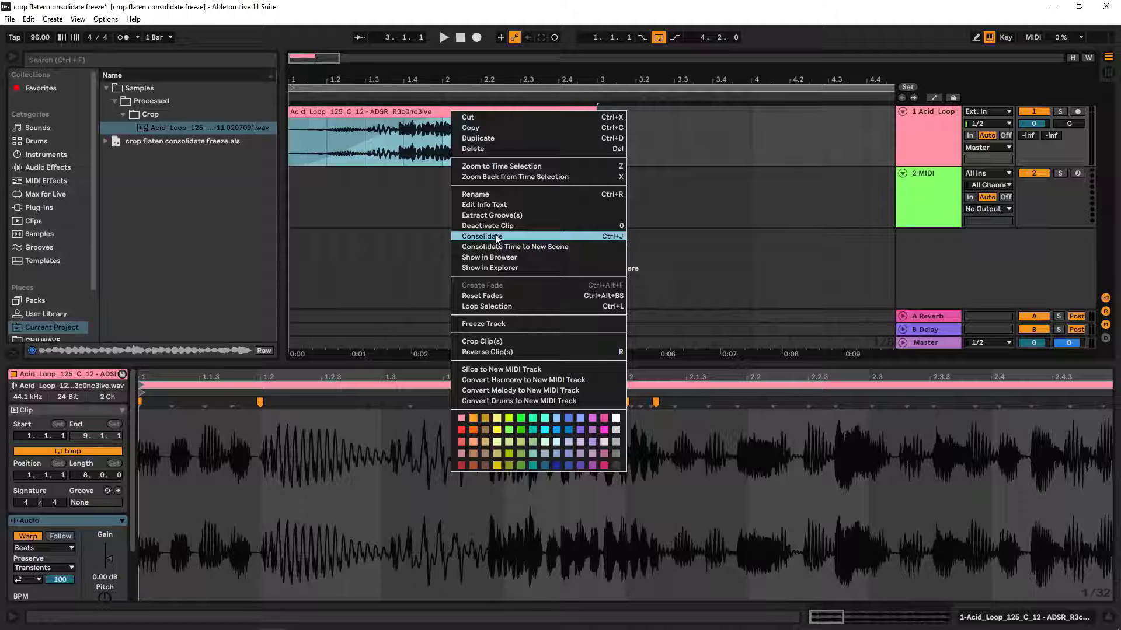
{"action": "left_click", "coordinate": [495, 237]}
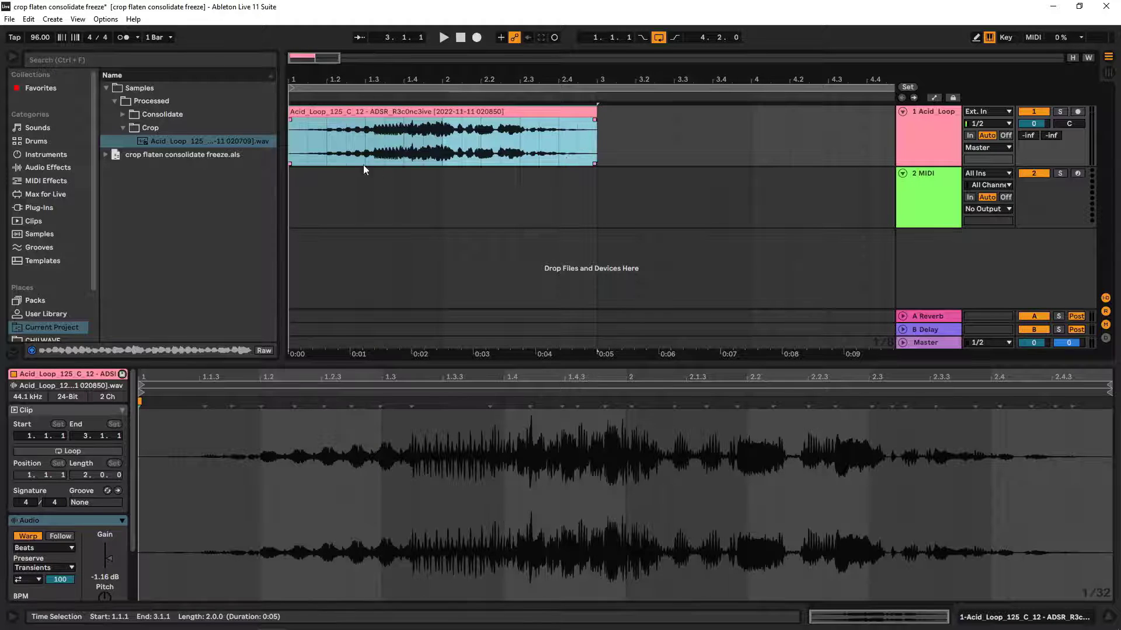
- Play the consolidated clip from the start and preview its sample in the project's Samples/Processed/Consolidate folder
{"action": "left_click", "coordinate": [461, 38]}
{"action": "left_click", "coordinate": [445, 38]}
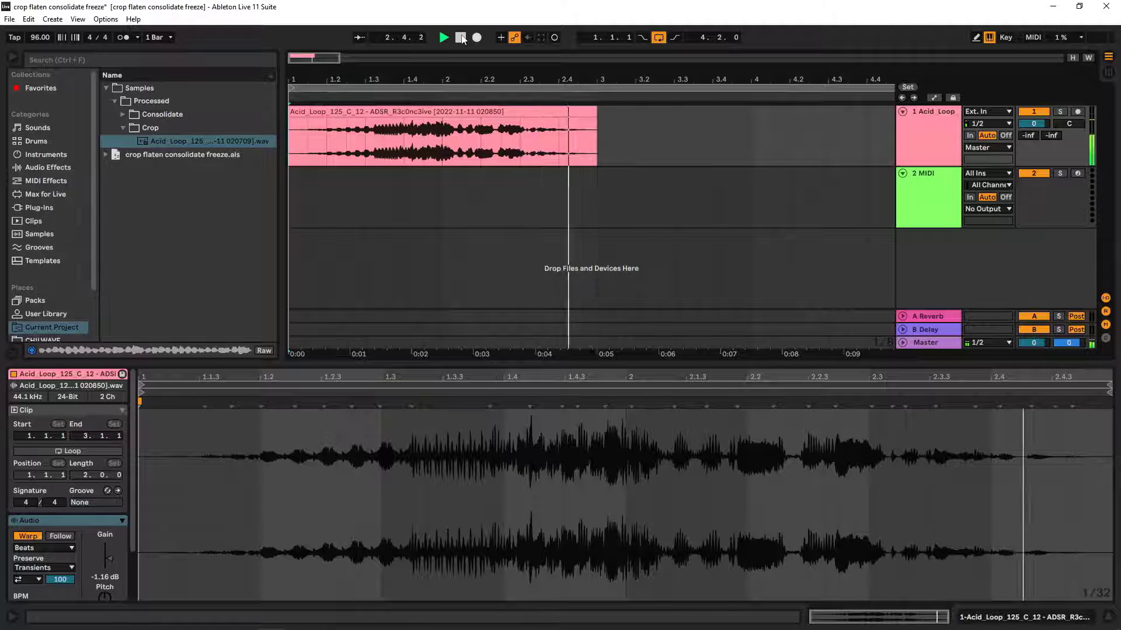
{"action": "left_click", "coordinate": [460, 38]}
{"action": "left_click", "coordinate": [460, 38]}
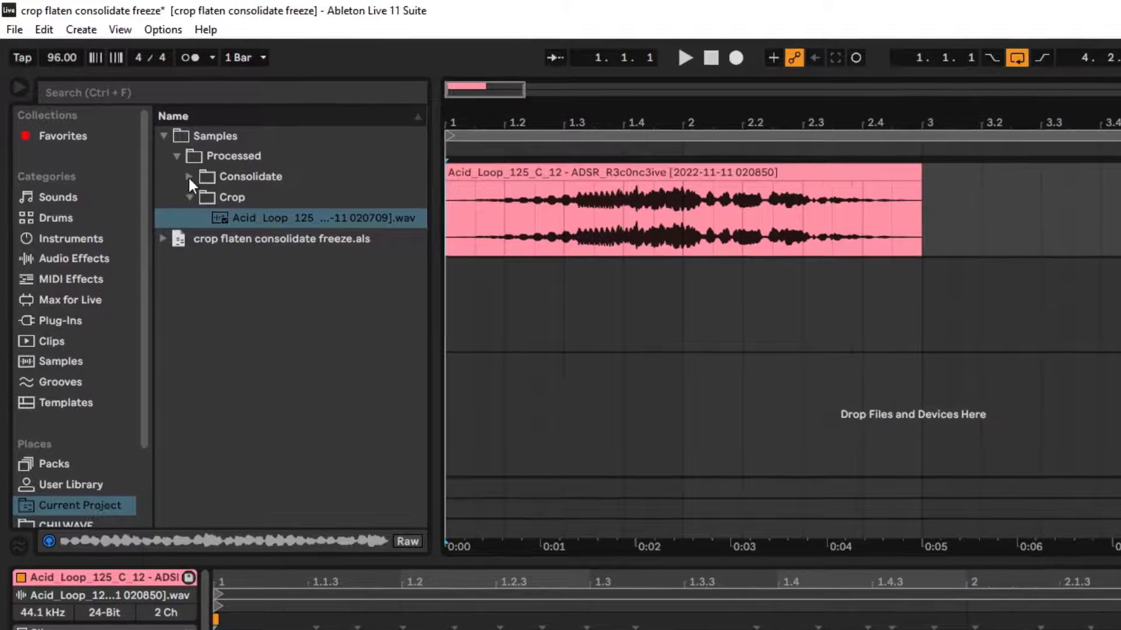
{"action": "left_click", "coordinate": [188, 176]}
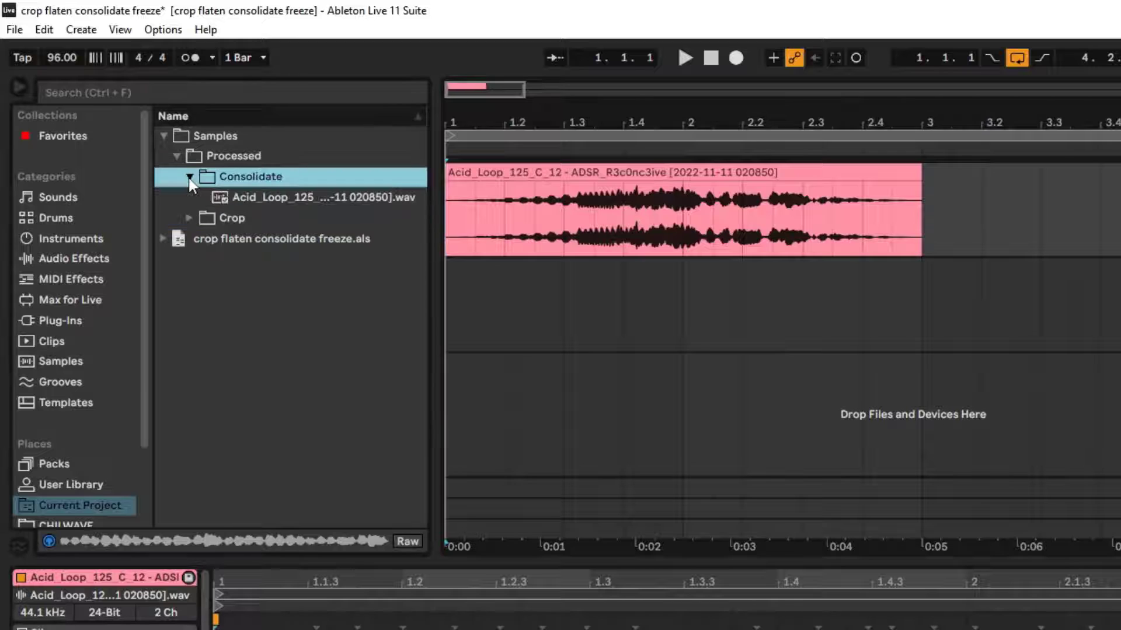
{"action": "left_click", "coordinate": [329, 196]}
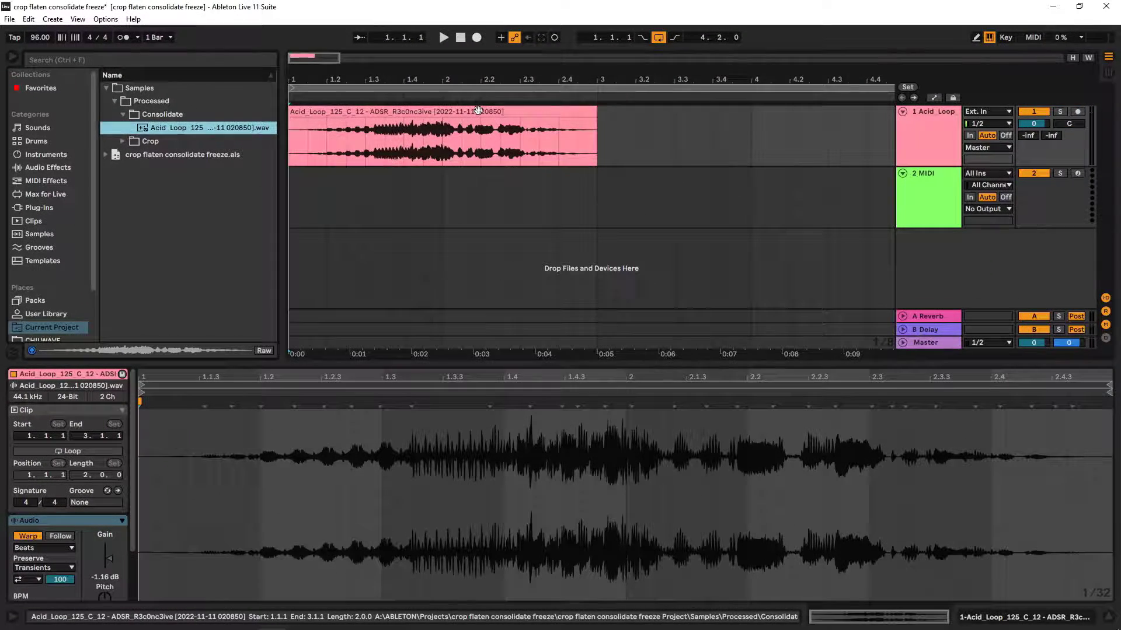
- Delete the consolidated clip and place the Acid_Loop_125 WAV from the TFILES folder at bar 1 of the audio track
{"action": "left_click", "coordinate": [548, 126]}
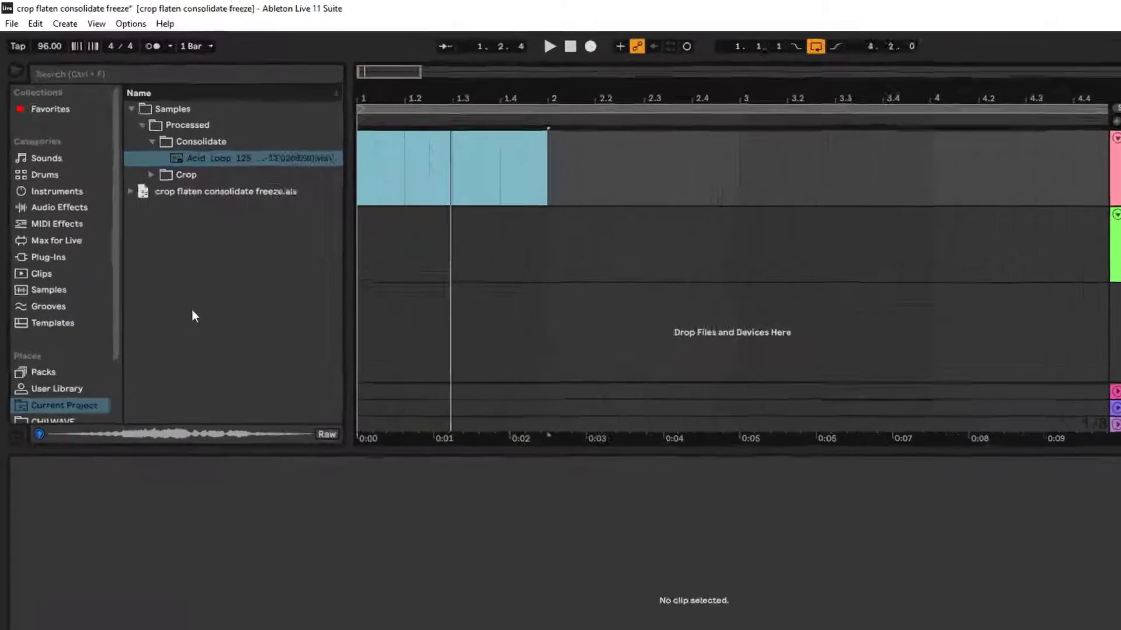
{"action": "left_click_drag", "start_coordinate": [106, 303], "coordinate": [102, 316]}
{"action": "scroll", "coordinate": [145, 455], "scroll_direction": "down", "scroll_amount": 3}
{"action": "left_click", "coordinate": [67, 524]}
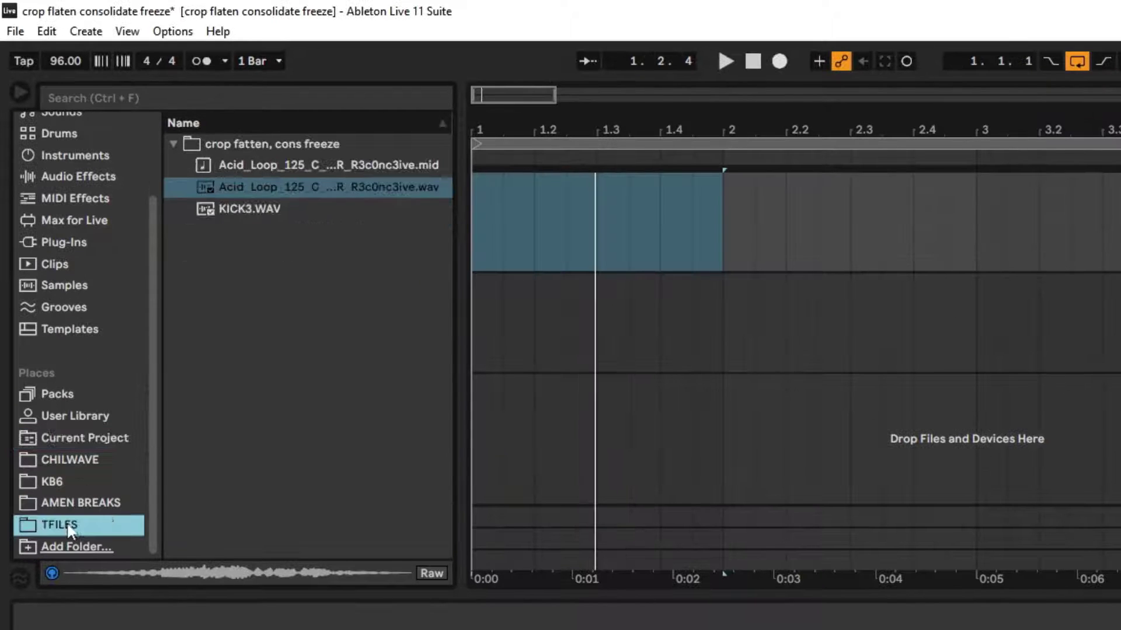
{"action": "left_click_drag", "start_coordinate": [291, 187], "coordinate": [485, 205]}
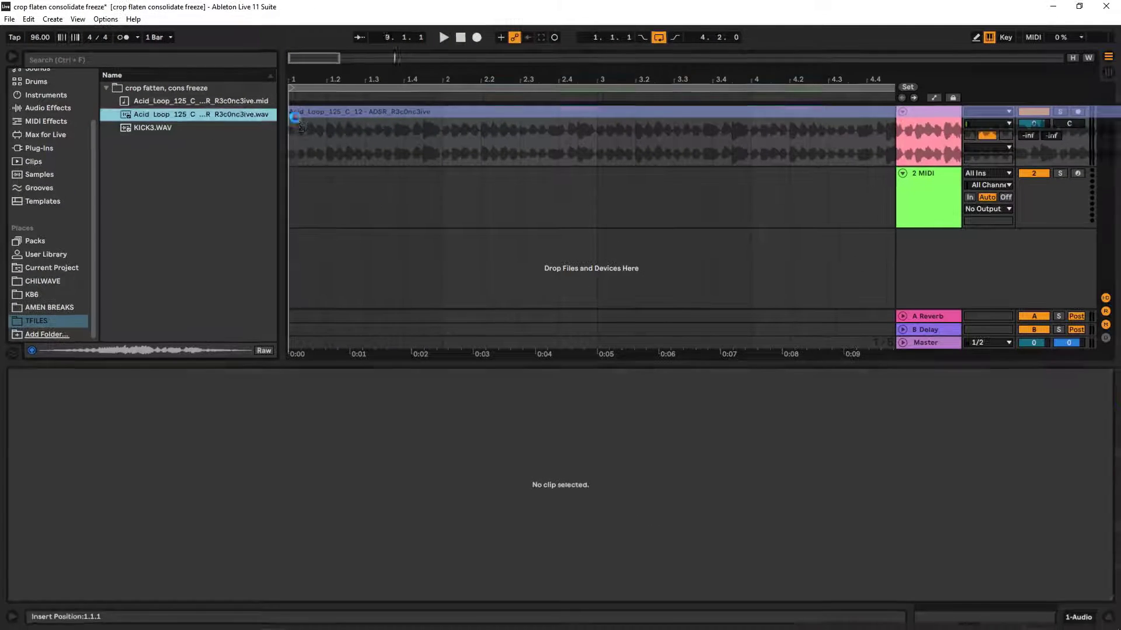
{"action": "left_click_drag", "start_coordinate": [300, 125], "coordinate": [300, 123]}
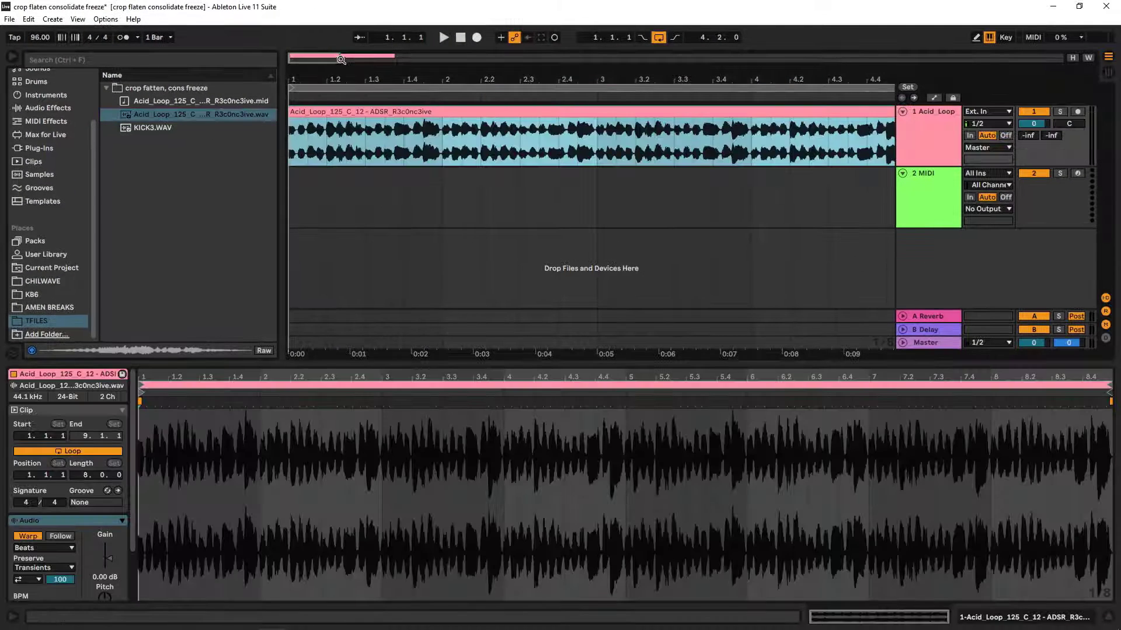
- Zoom out the arrangement, shorten the Acid_Loop clip to four bars and crop it
{"action": "left_click_drag", "start_coordinate": [341, 59], "coordinate": [395, 119]}
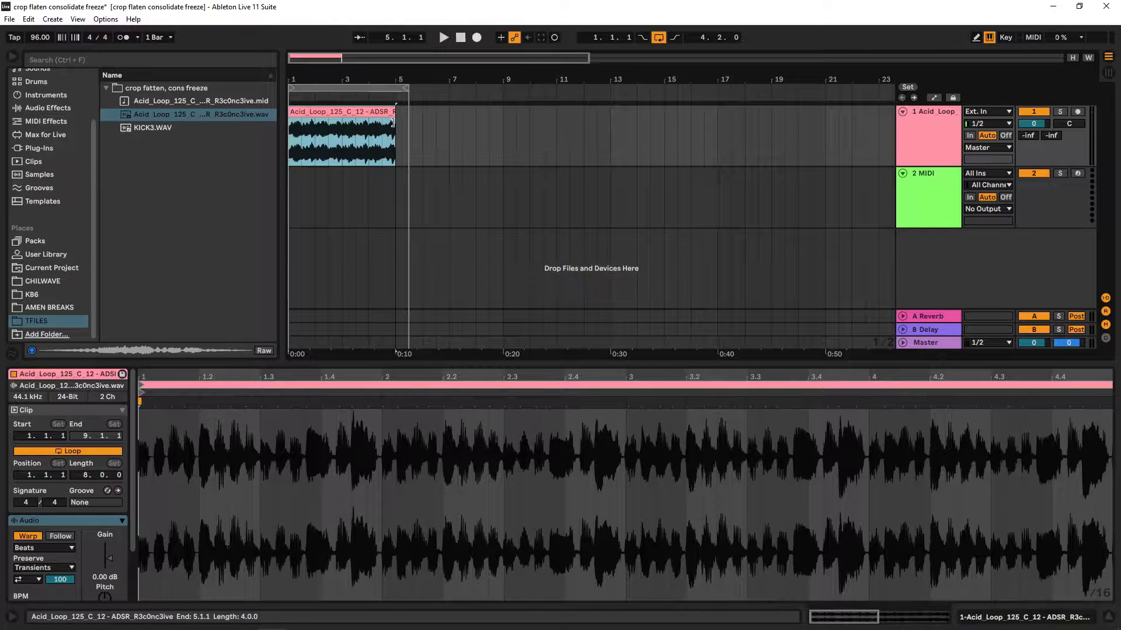
{"action": "right_click", "coordinate": [361, 113]}
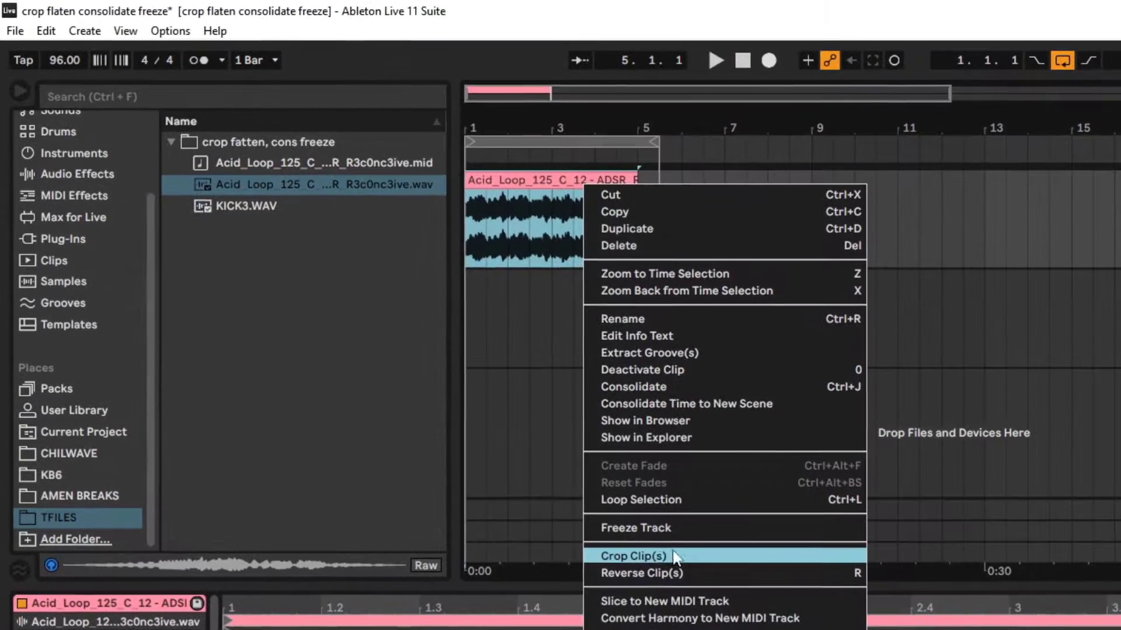
{"action": "left_click", "coordinate": [408, 344]}
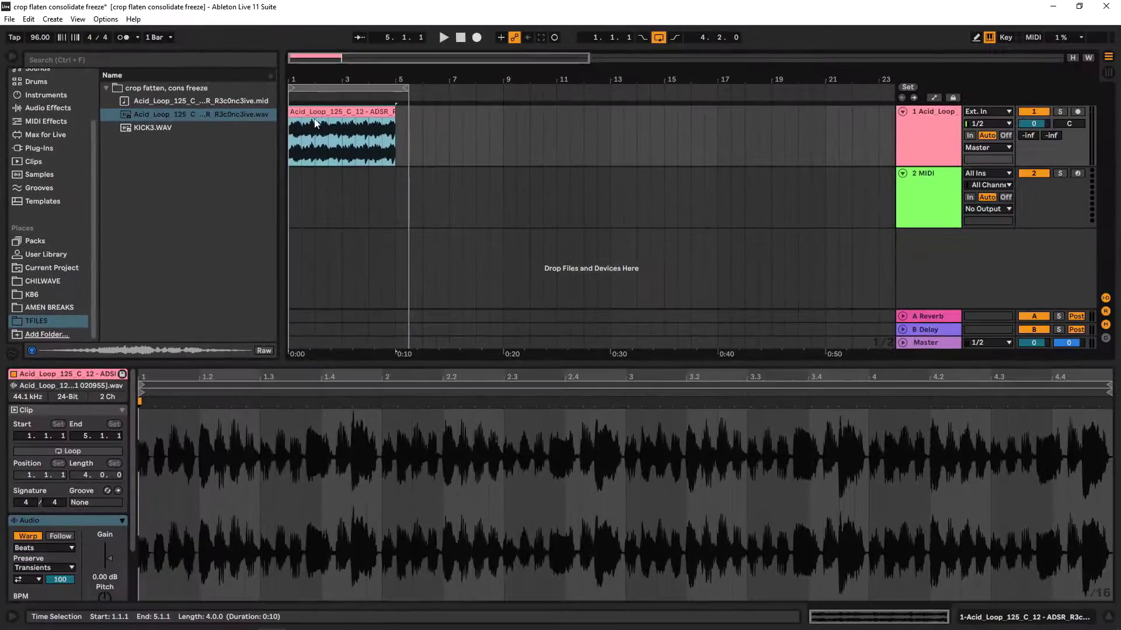
- Add a long fade-in and fade-out meeting near the middle of the four-bar clip, and consolidate it
{"action": "left_click_drag", "start_coordinate": [291, 120], "coordinate": [355, 125]}
{"action": "right_click", "coordinate": [356, 114]}
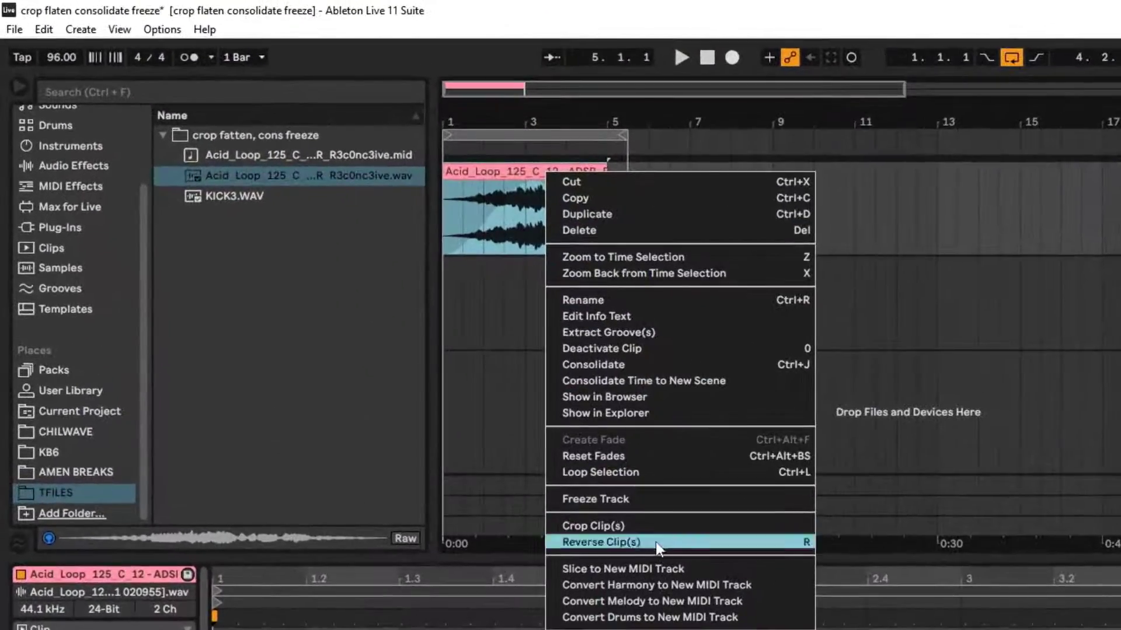
{"action": "left_click", "coordinate": [619, 364]}
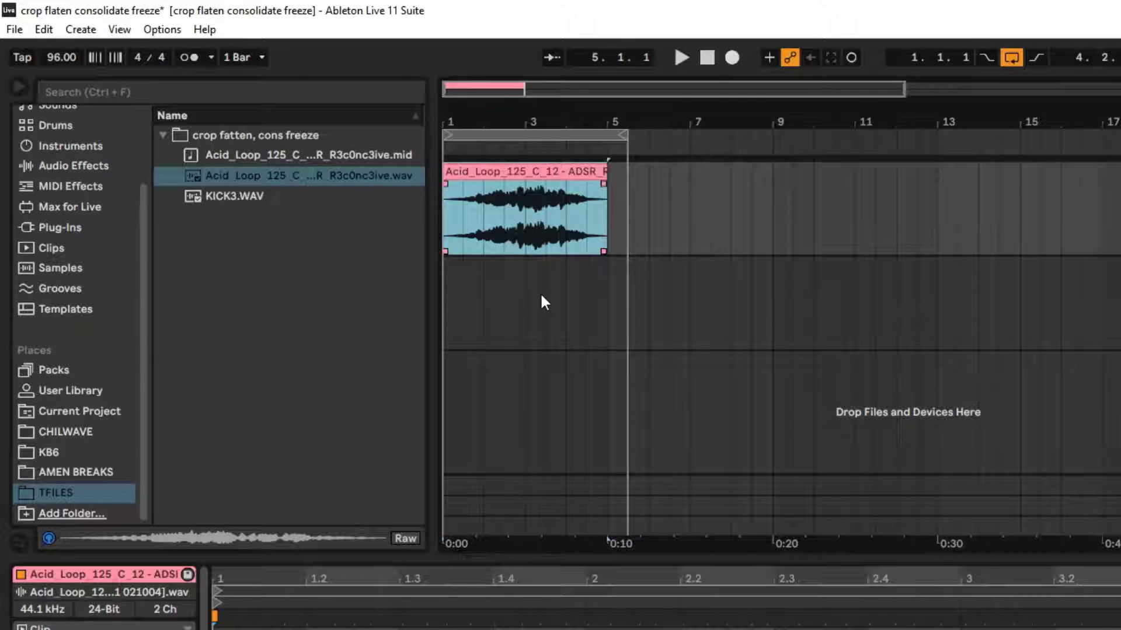
- Check the current project's Consolidate and Crop folders for the new samples and preview the newest cropped one
{"action": "left_click", "coordinate": [79, 412]}
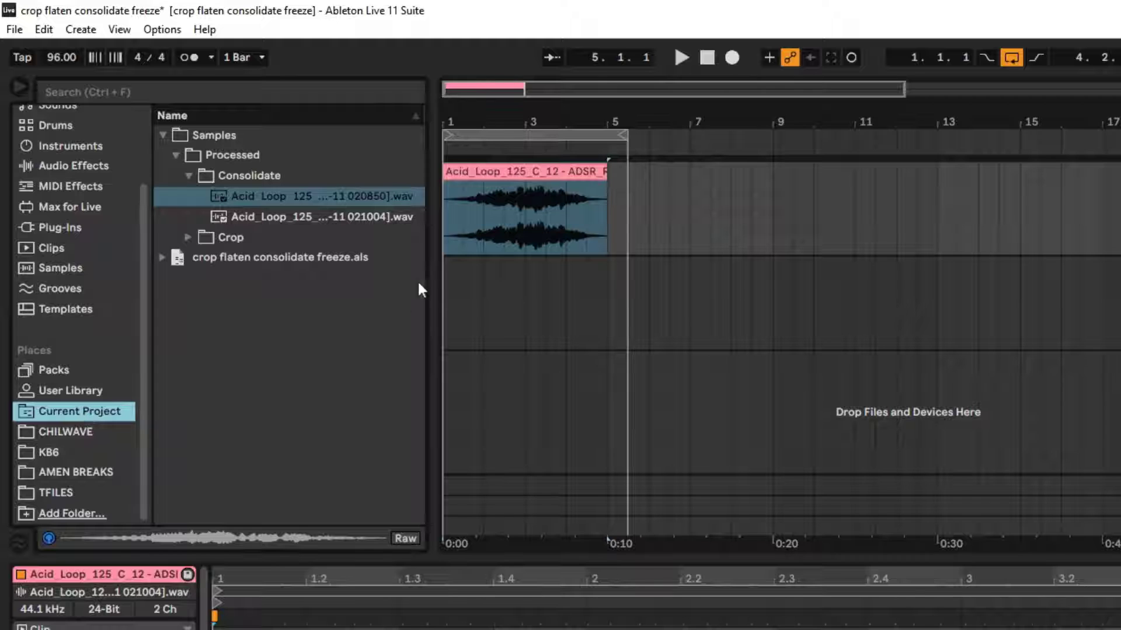
{"action": "left_click", "coordinate": [193, 238]}
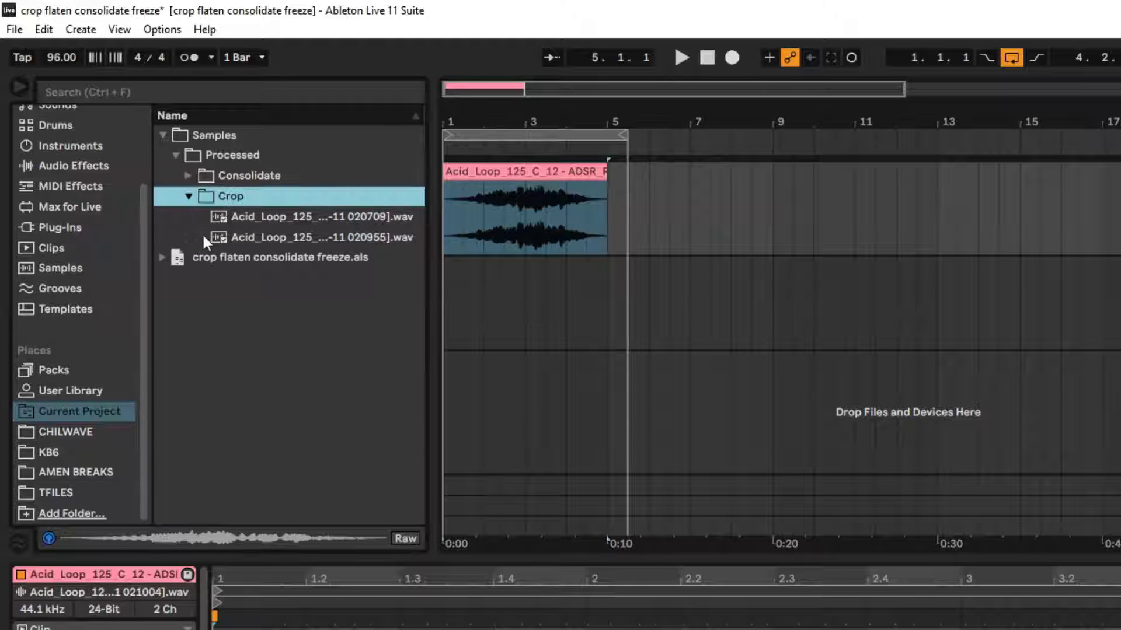
{"action": "left_click", "coordinate": [345, 237]}
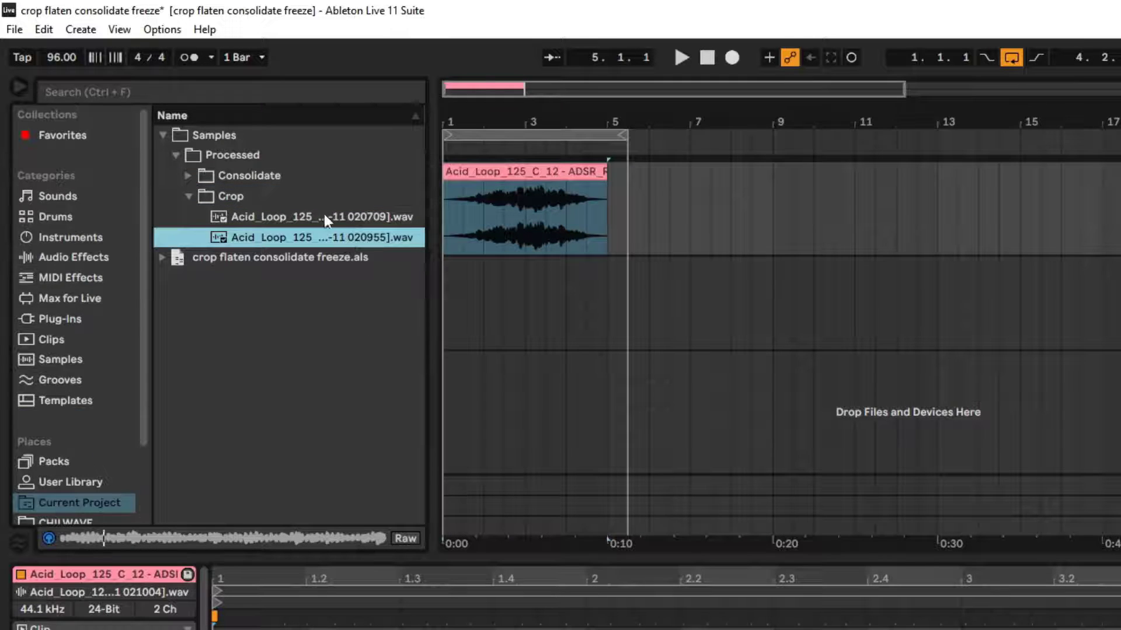
{"action": "left_click", "coordinate": [708, 57]}
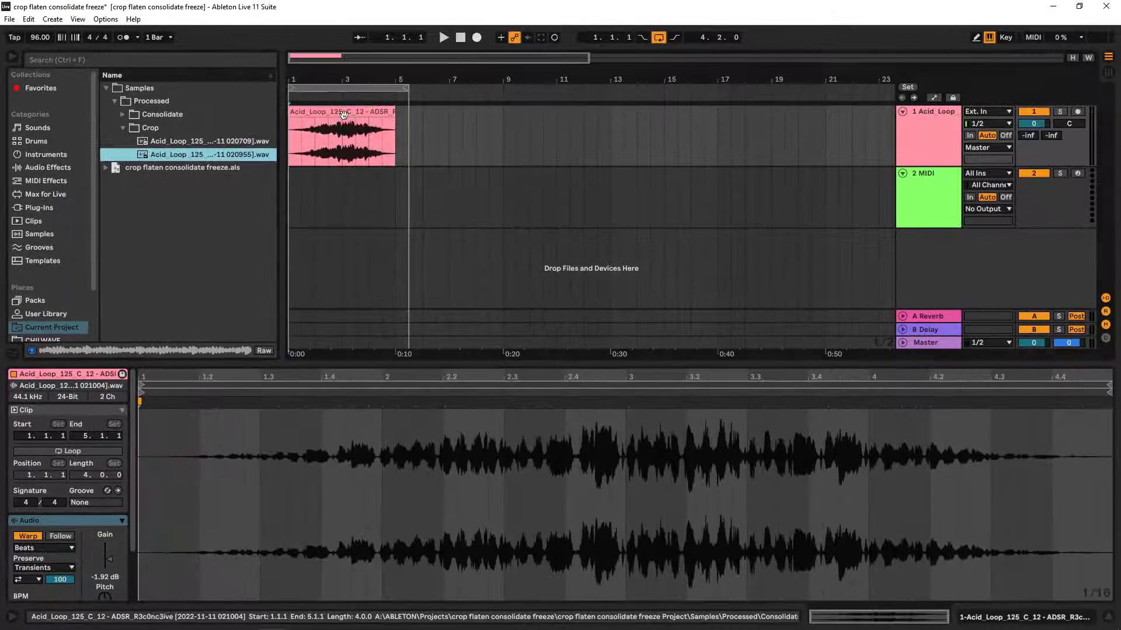
- Delete the consolidated four-bar clip from the audio track and open the TFILES folder in the browser
{"action": "left_click", "coordinate": [592, 172]}
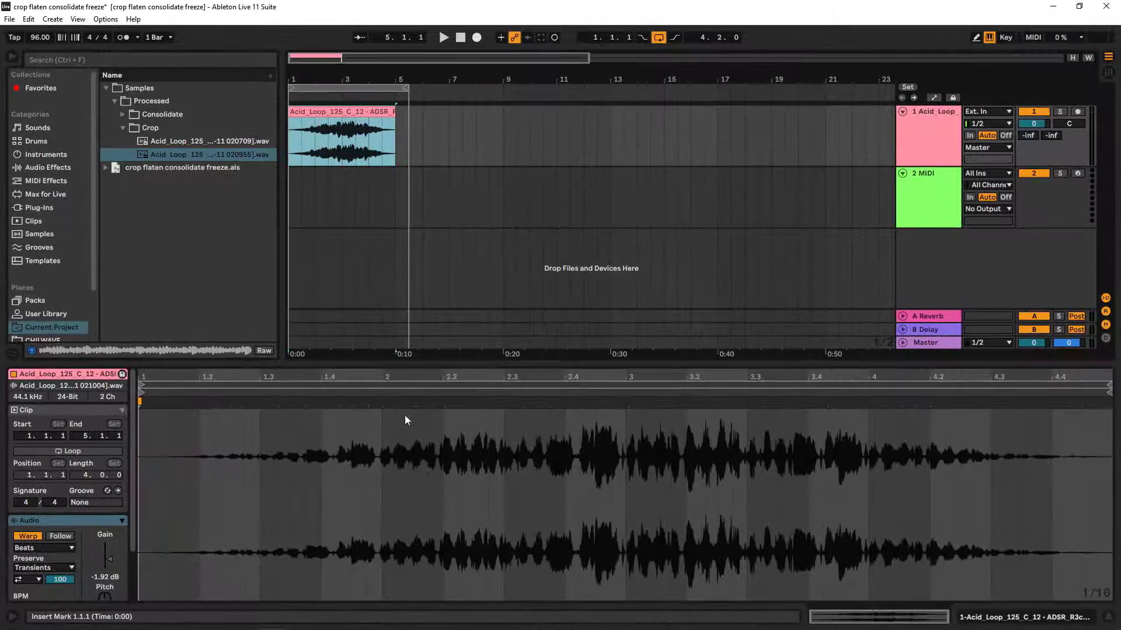
{"action": "left_click", "coordinate": [348, 122]}
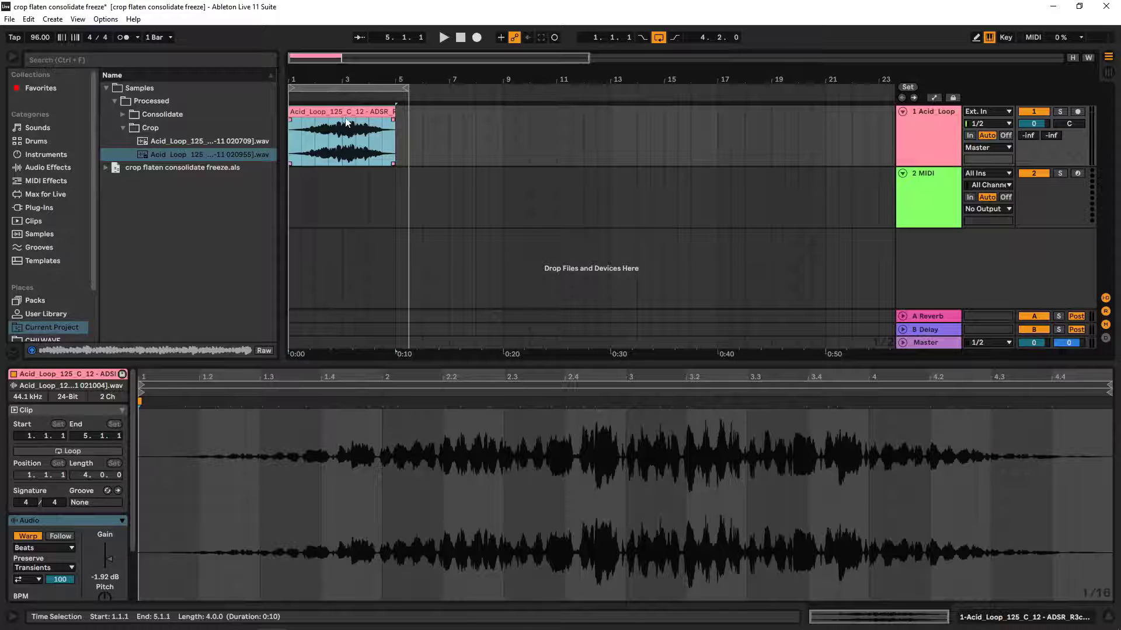
{"action": "key", "text": "Delete"}
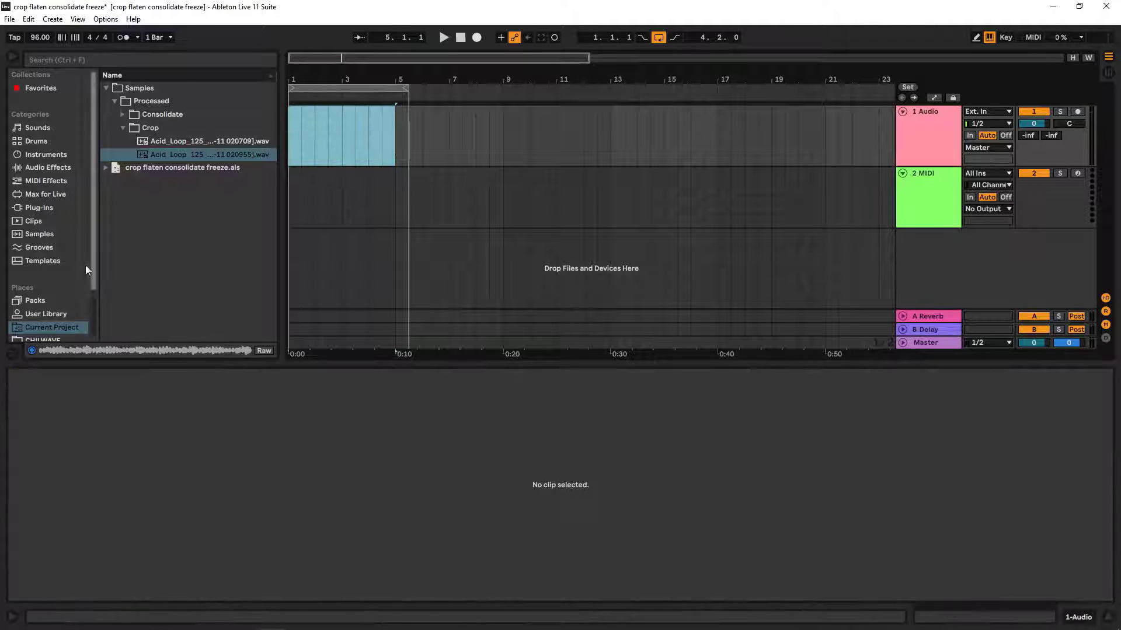
{"action": "scroll", "coordinate": [52, 292], "scroll_direction": "down", "scroll_amount": 2}
{"action": "left_click", "coordinate": [45, 326]}
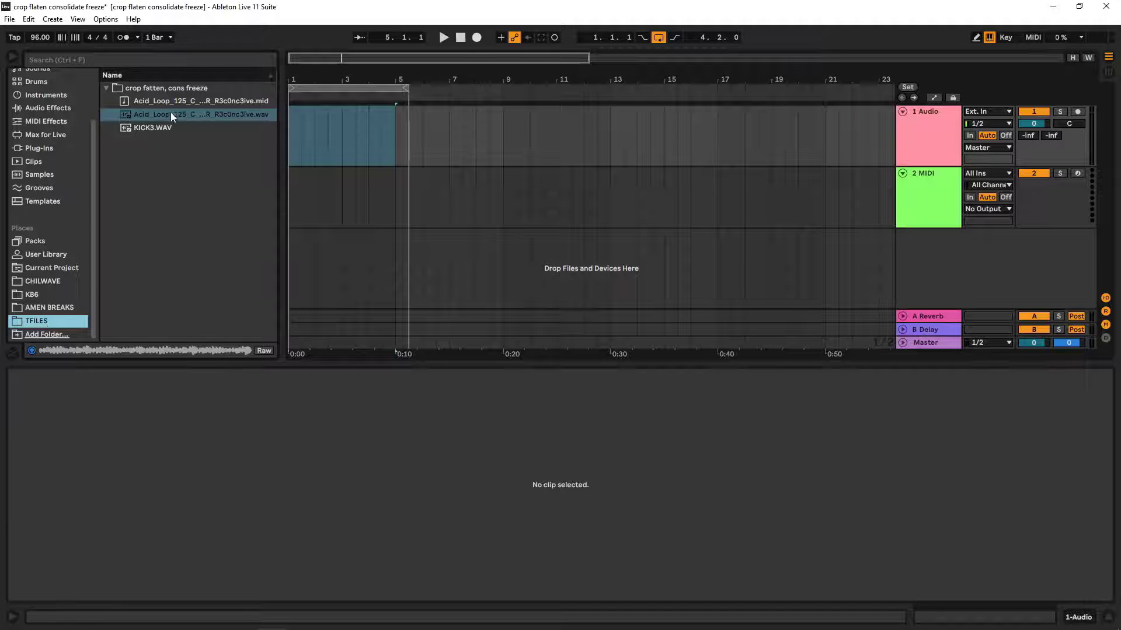
- Place the Acid_Loop WAV file at bar 1 of the audio track and add a long fade-in and fade-out
{"action": "left_click_drag", "start_coordinate": [173, 115], "coordinate": [293, 124]}
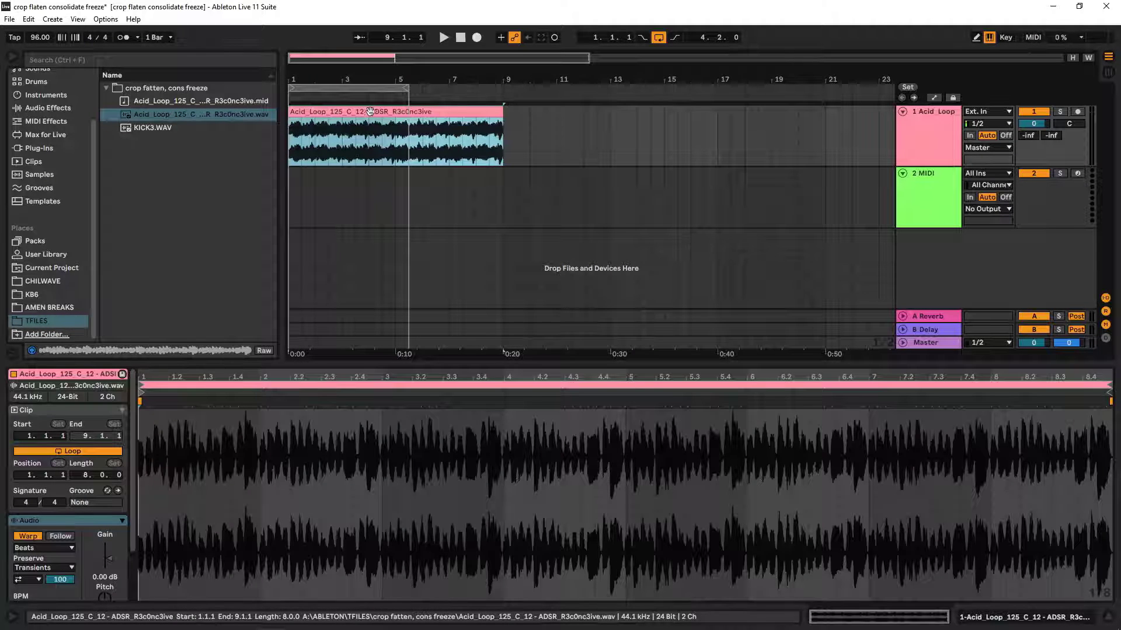
{"action": "left_click_drag", "start_coordinate": [291, 120], "coordinate": [427, 119]}
{"action": "left_click_drag", "start_coordinate": [499, 119], "coordinate": [409, 120]}
- Consolidate the faded eight-bar Acid_Loop clip on the audio track
{"action": "left_click", "coordinate": [420, 111]}
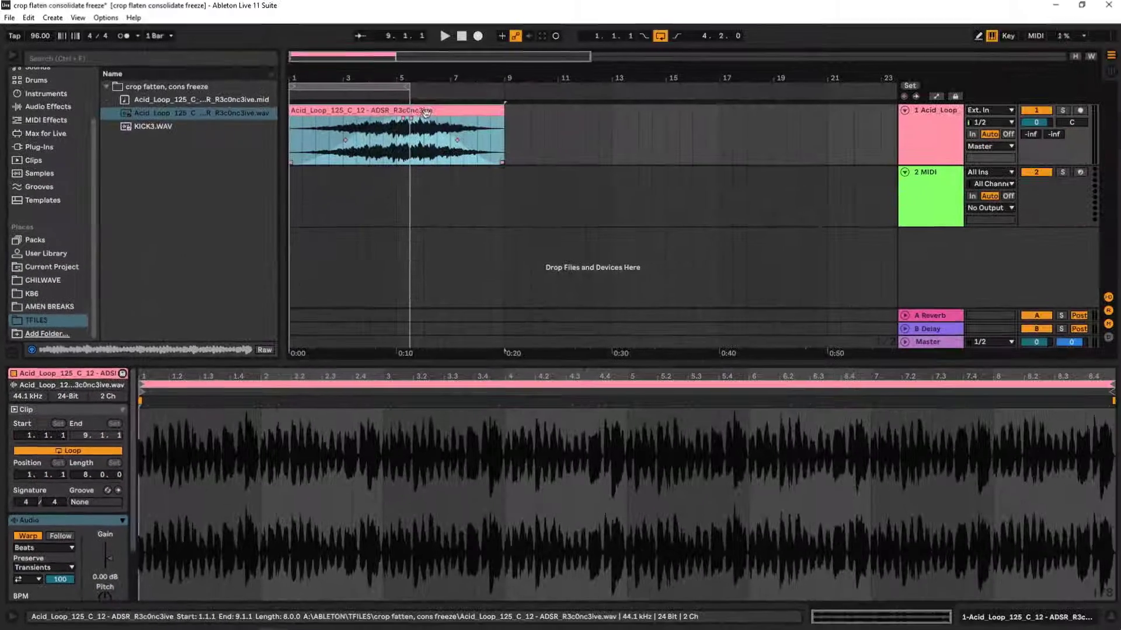
{"action": "right_click", "coordinate": [426, 113]}
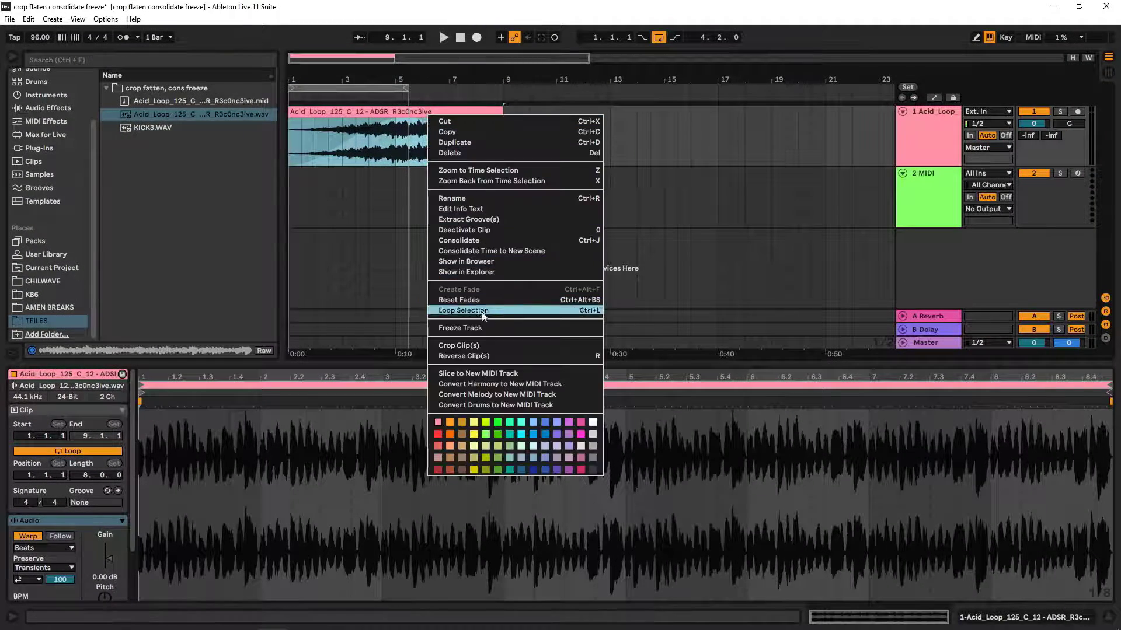
{"action": "left_click", "coordinate": [469, 241]}
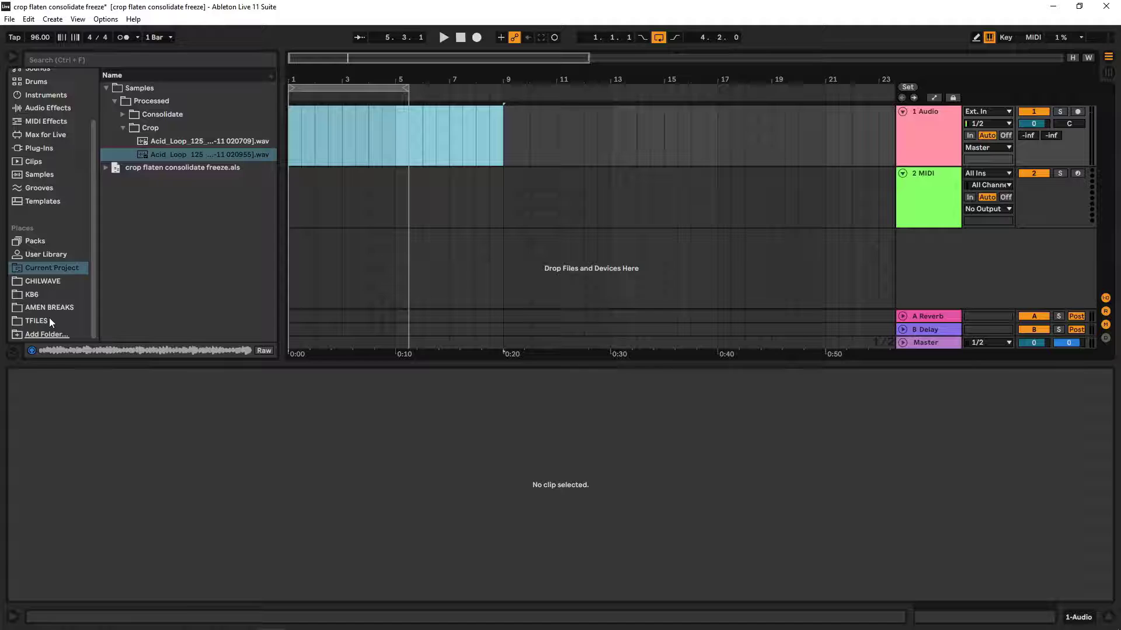
- Enlarge the arrangement area and place the Acid_Loop MIDI file from TFILES at bar 1 of the MIDI track, without importing tempo data
{"action": "left_click", "coordinate": [36, 322]}
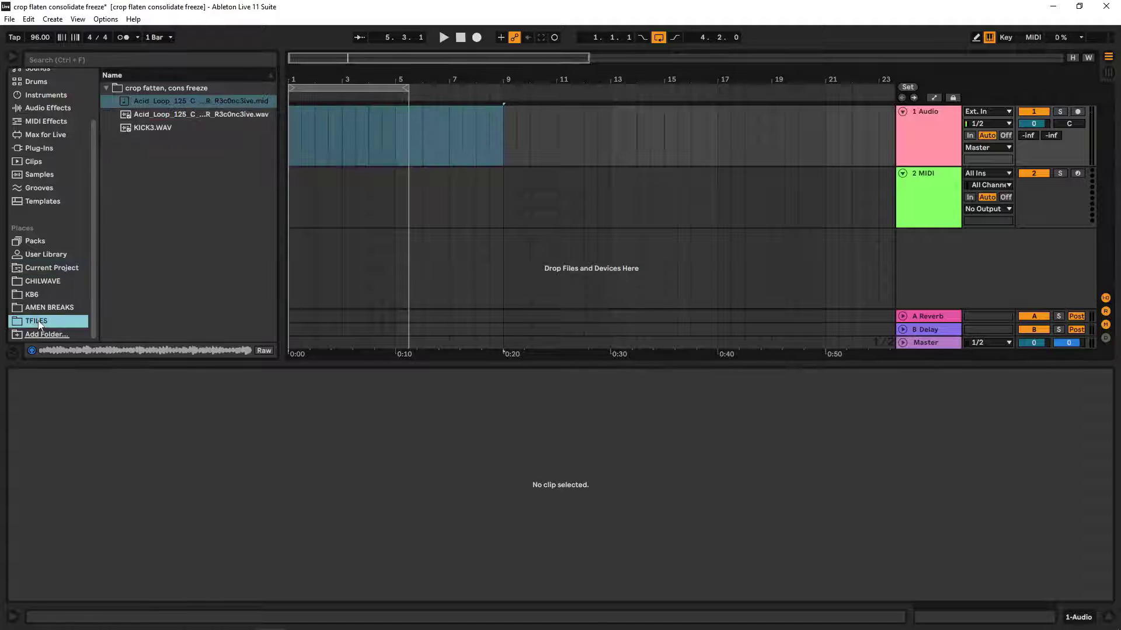
{"action": "left_click_drag", "start_coordinate": [334, 363], "coordinate": [334, 601]}
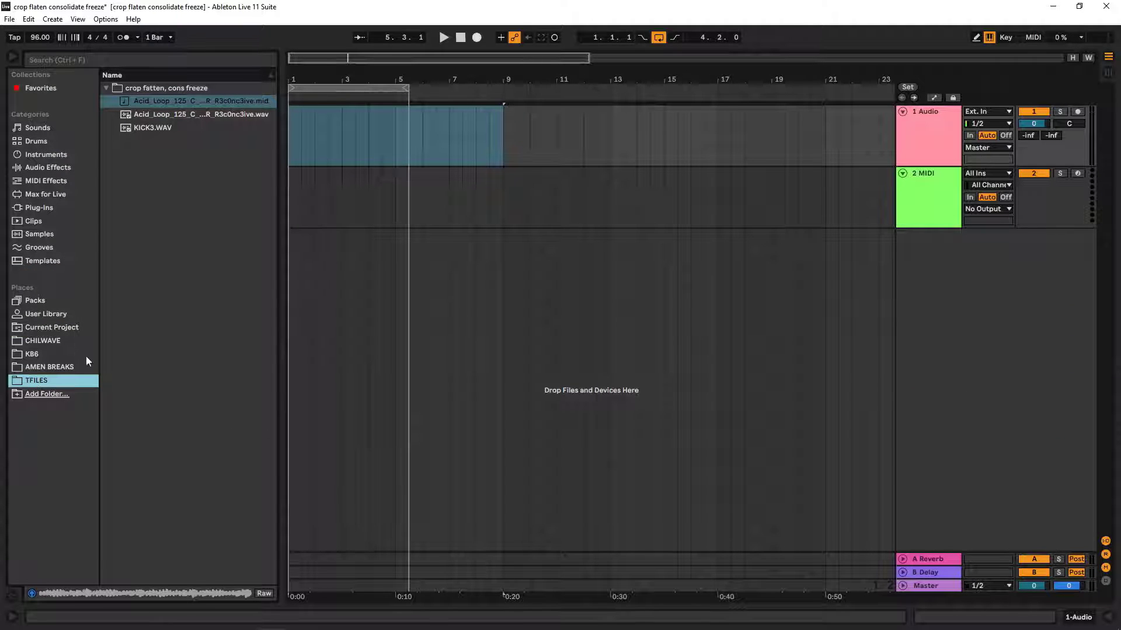
{"action": "left_click_drag", "start_coordinate": [184, 101], "coordinate": [293, 195]}
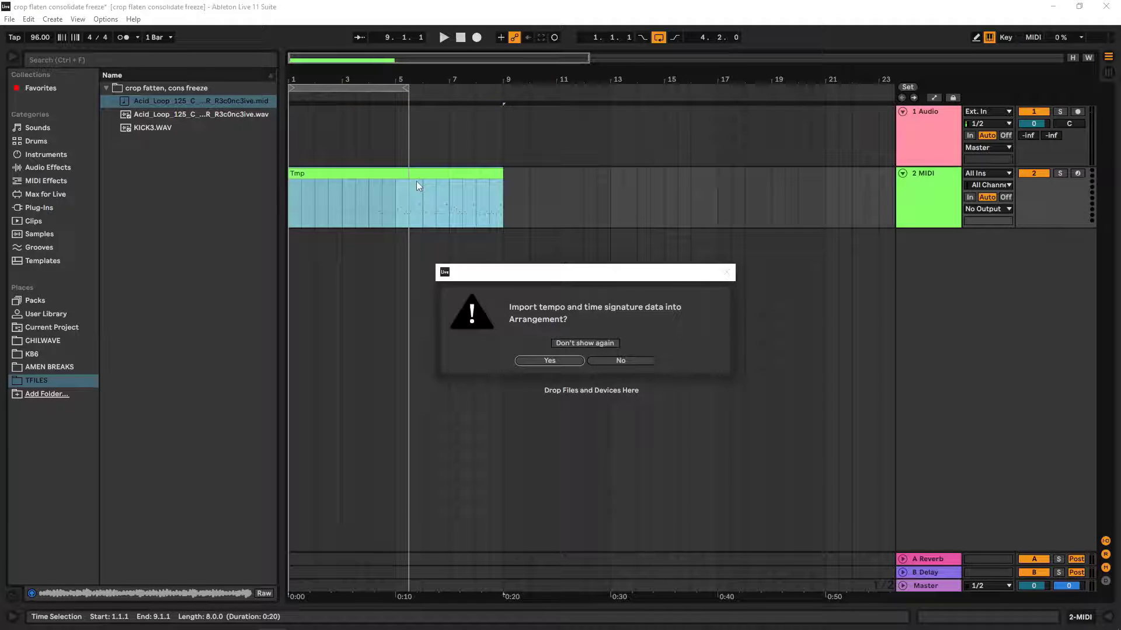
{"action": "left_click", "coordinate": [630, 360]}
- Shorten the MIDI clip to three bars, ending at bar 4, and consolidate it
{"action": "left_click_drag", "start_coordinate": [411, 59], "coordinate": [385, 80]}
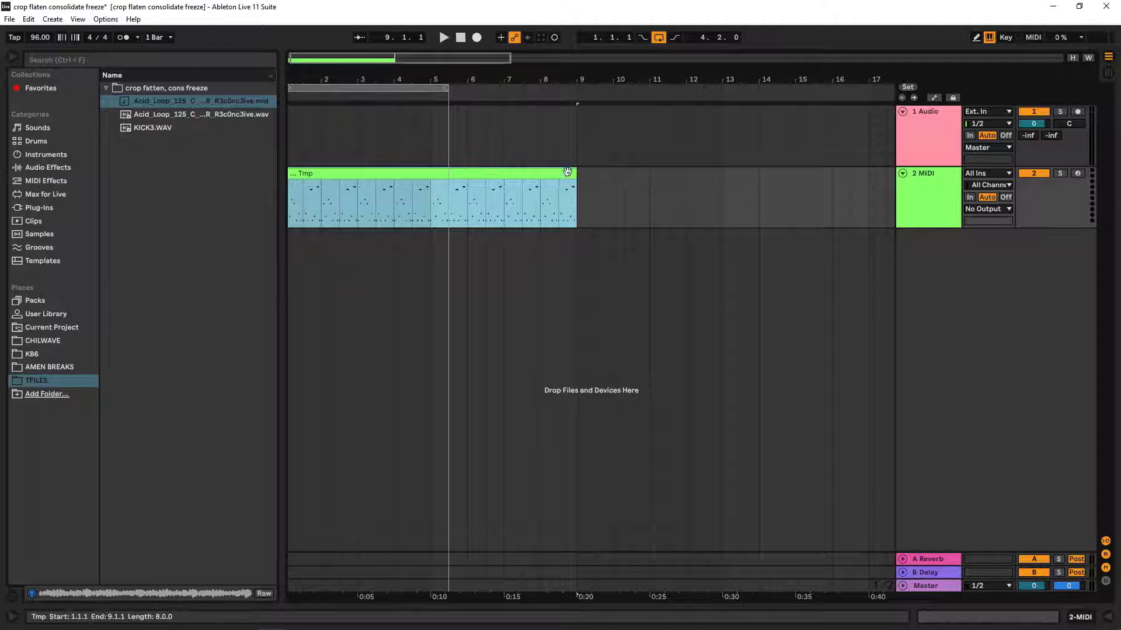
{"action": "left_click_drag", "start_coordinate": [574, 175], "coordinate": [387, 185]}
{"action": "right_click", "coordinate": [359, 174]}
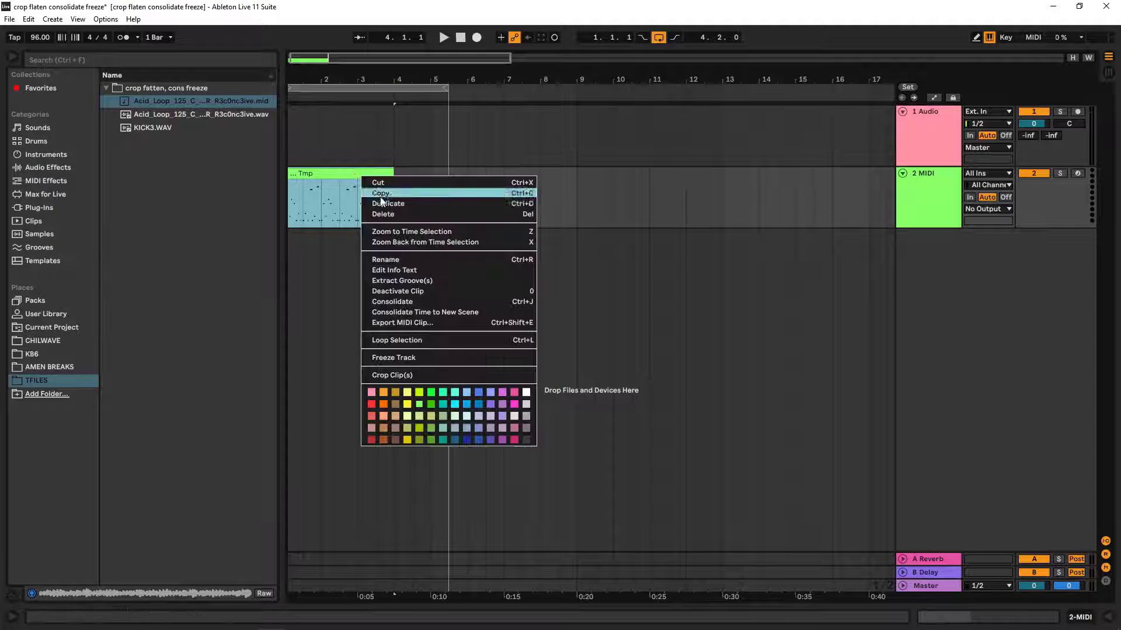
{"action": "left_click", "coordinate": [405, 302]}
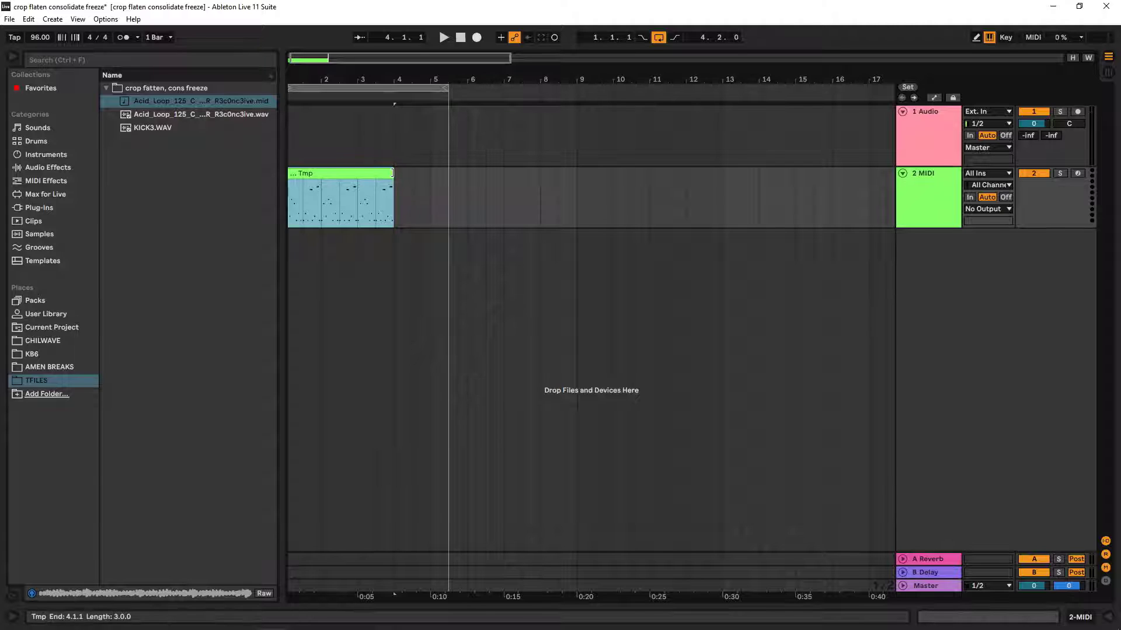
- Try extending the end of the consolidated MIDI clip and delete the clip from the track
{"action": "mouse_move", "coordinate": [392, 173]}
{"action": "left_mouse_down"}
{"action": "mouse_move", "coordinate": [573, 184]}
{"action": "mouse_move", "coordinate": [397, 185]}
{"action": "left_mouse_up"}
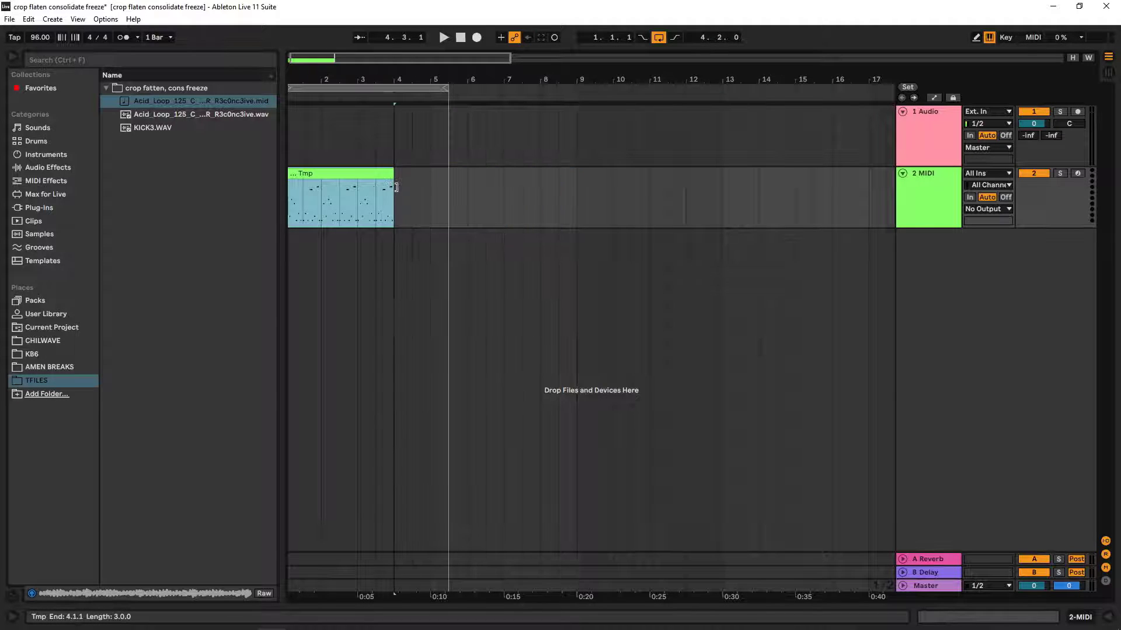
{"action": "double_click", "coordinate": [350, 176]}
{"action": "key", "text": "Delete"}
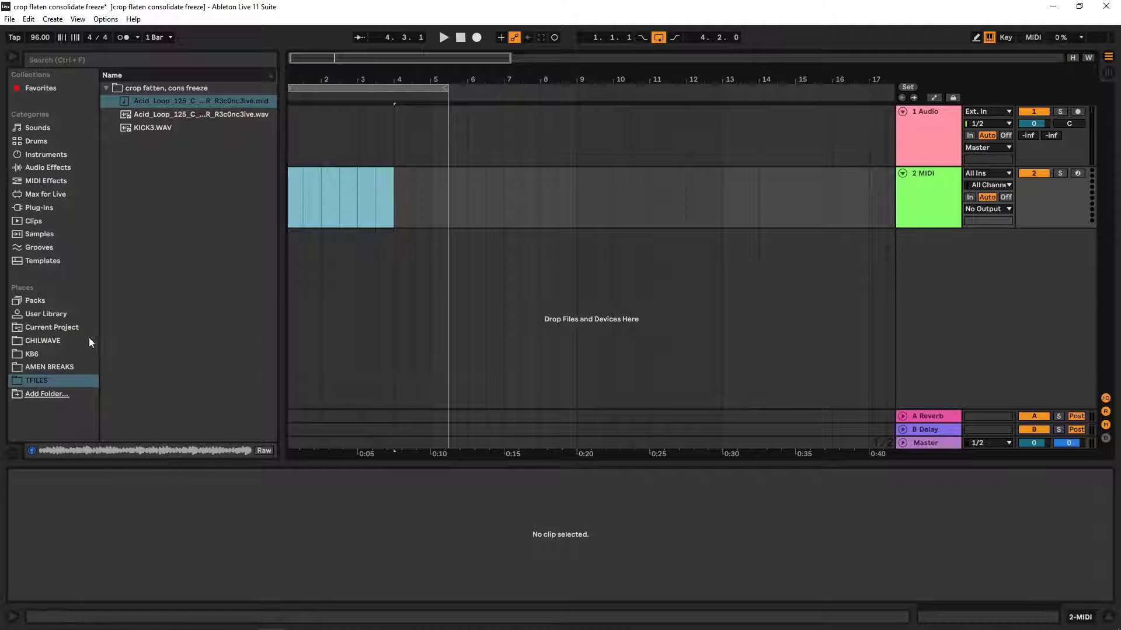
- Move the Consolidate folder in the current project's Samples/Processed folder to the trash
{"action": "left_click", "coordinate": [46, 329]}
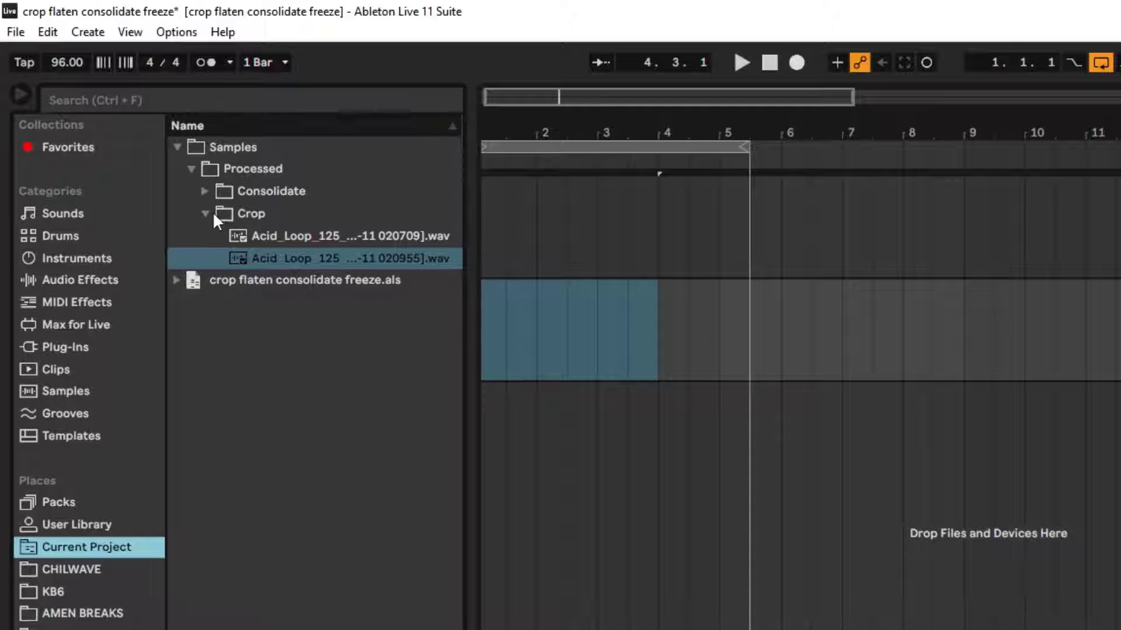
{"action": "left_click", "coordinate": [212, 213]}
{"action": "left_click", "coordinate": [209, 191]}
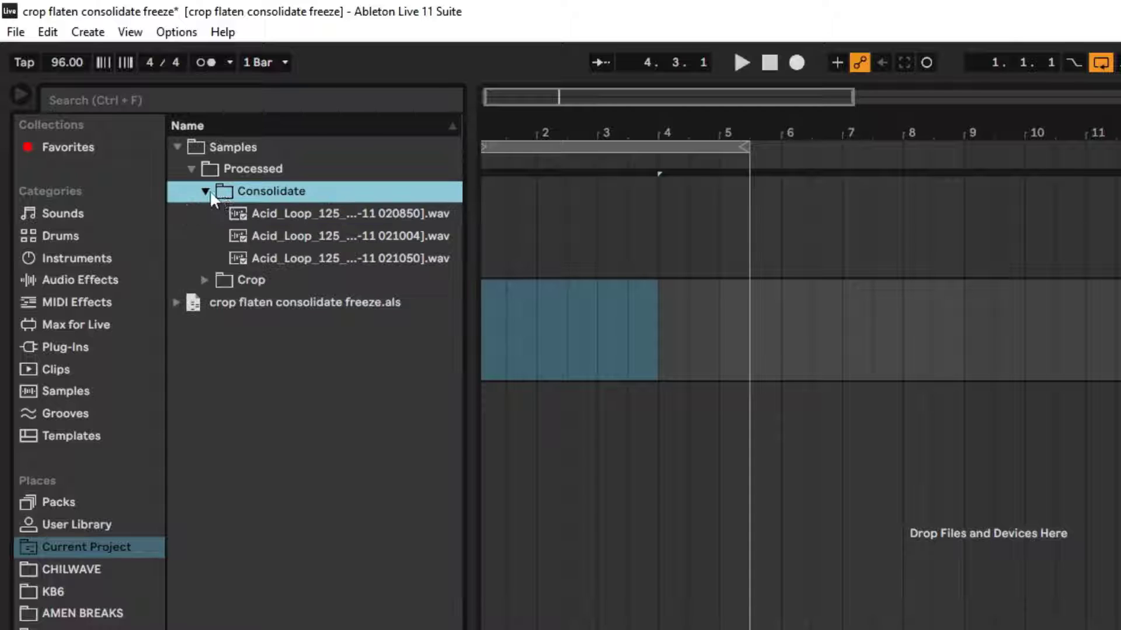
{"action": "right_click", "coordinate": [267, 188]}
{"action": "left_click", "coordinate": [306, 201]}
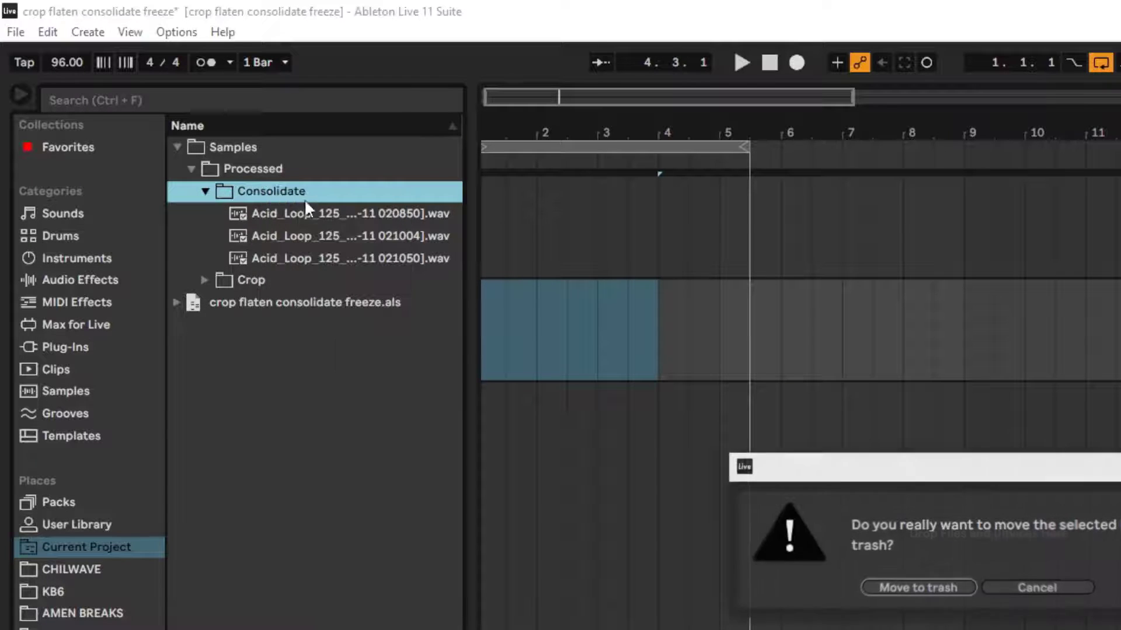
{"action": "left_click", "coordinate": [930, 587]}
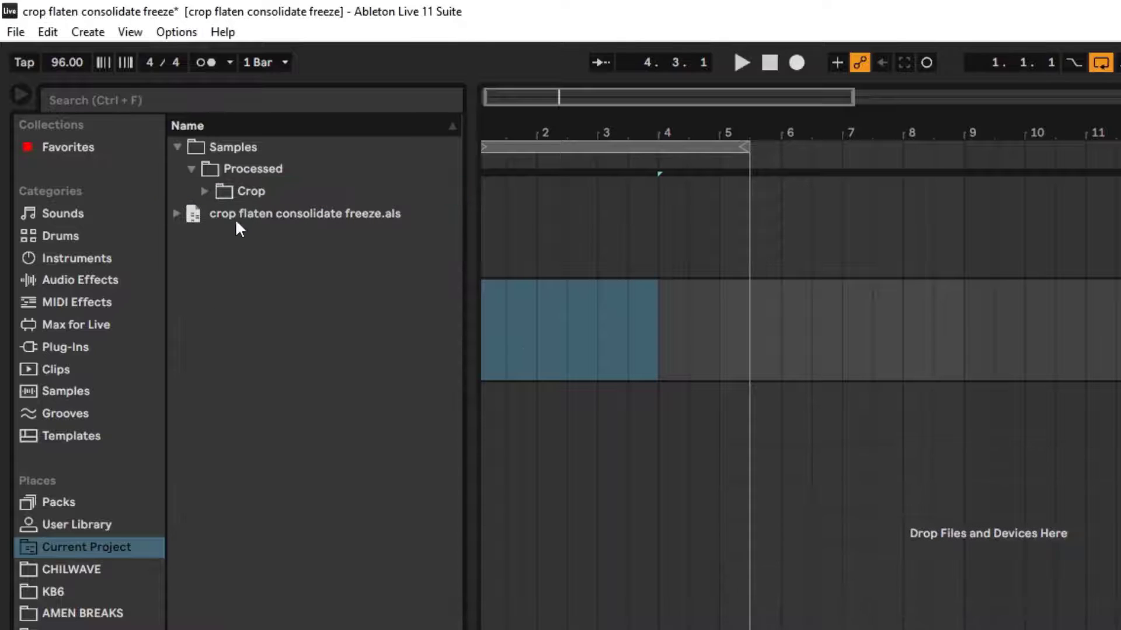
- Move the Crop folder in the current project's Samples/Processed folder to the trash
{"action": "right_click", "coordinate": [247, 193]}
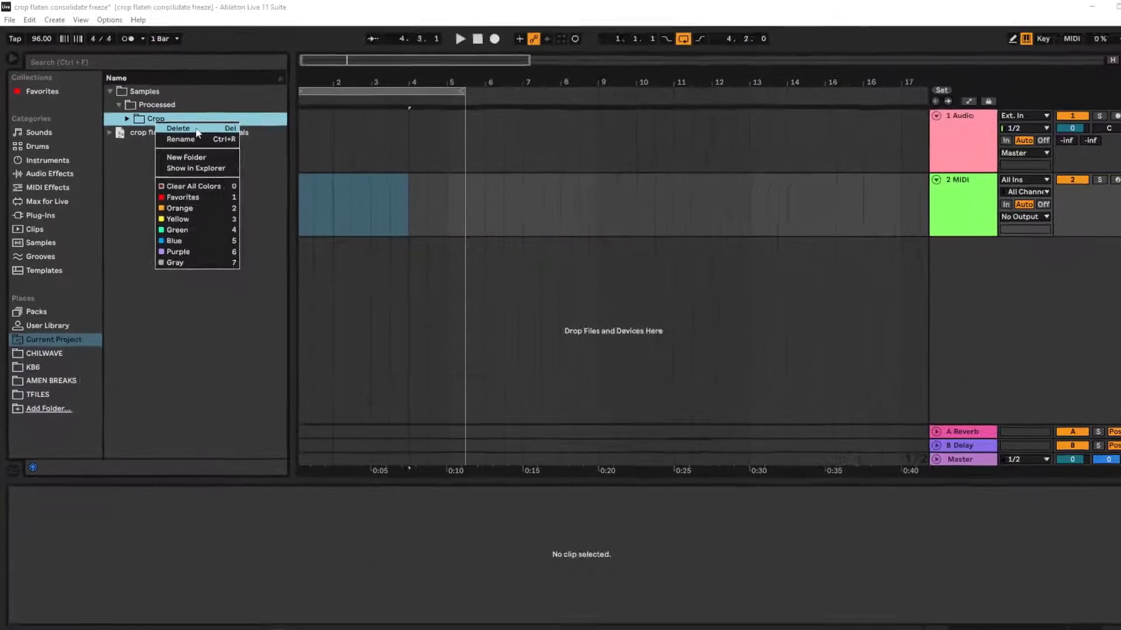
{"action": "left_click", "coordinate": [276, 209]}
{"action": "left_click", "coordinate": [551, 350]}
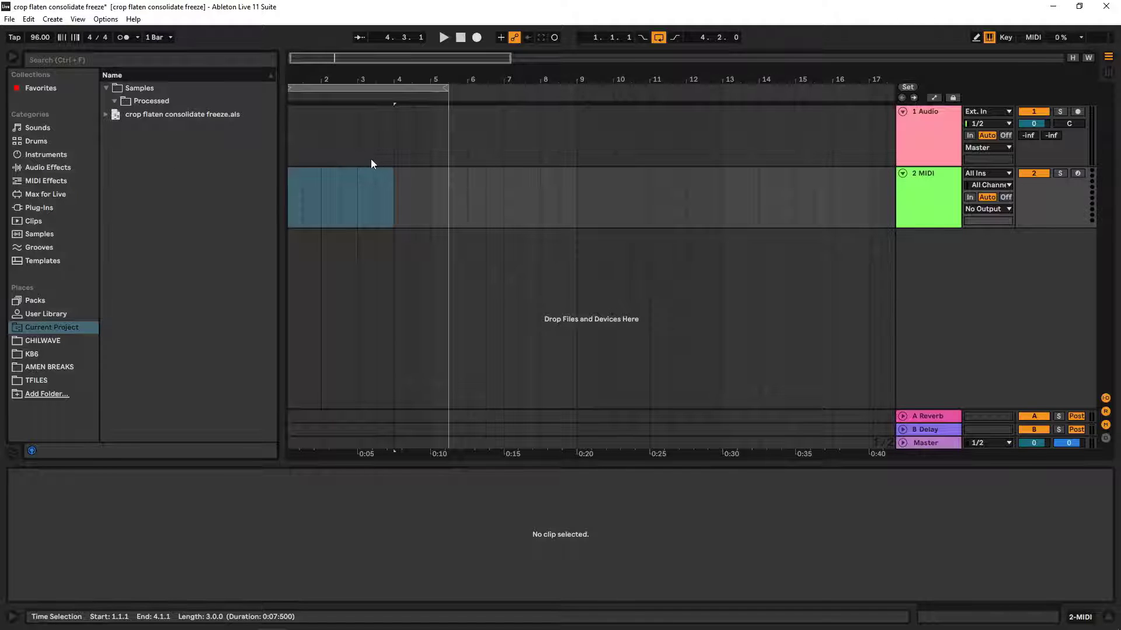
- Search the plug-ins for serum and add the Serum_x64 instrument as a new track below the MIDI track
{"action": "left_click", "coordinate": [48, 155]}
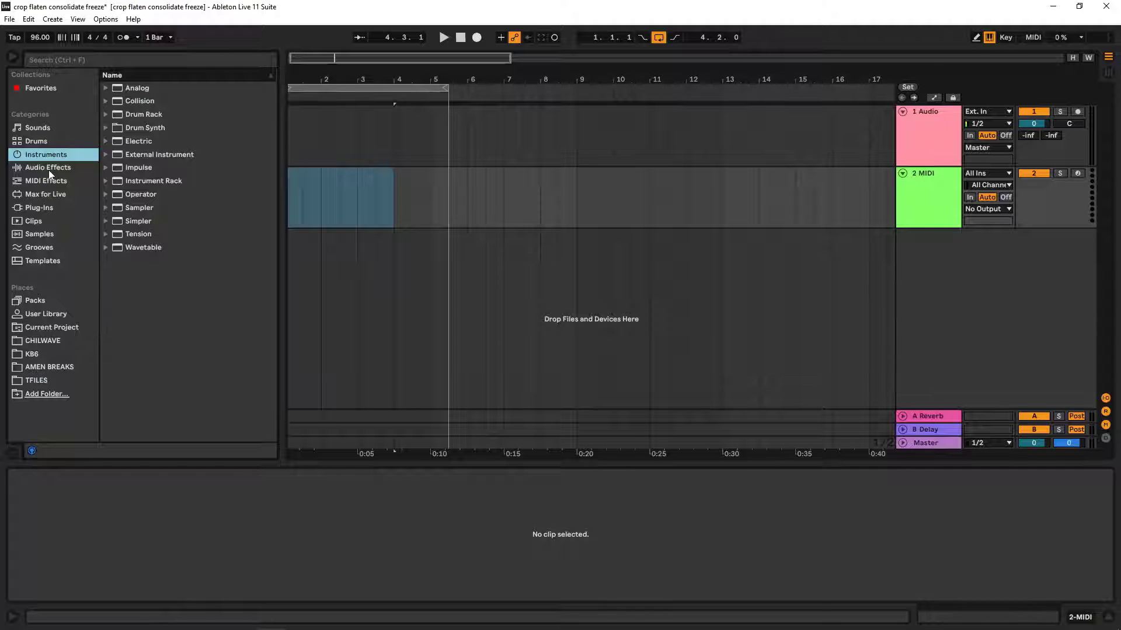
{"action": "left_click", "coordinate": [47, 169]}
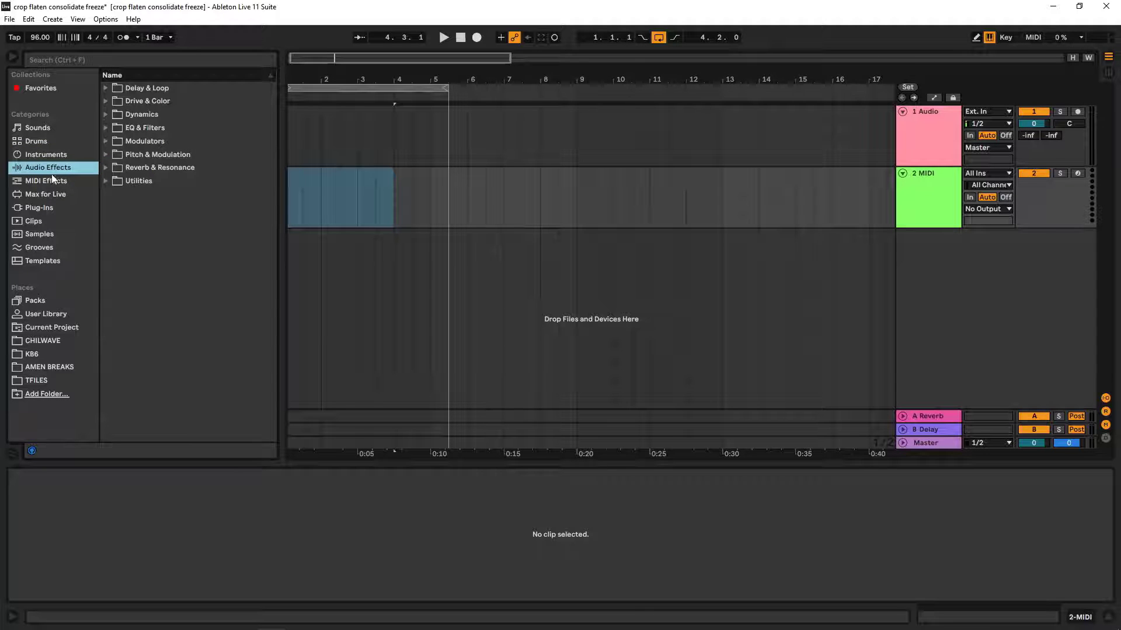
{"action": "left_click", "coordinate": [46, 157]}
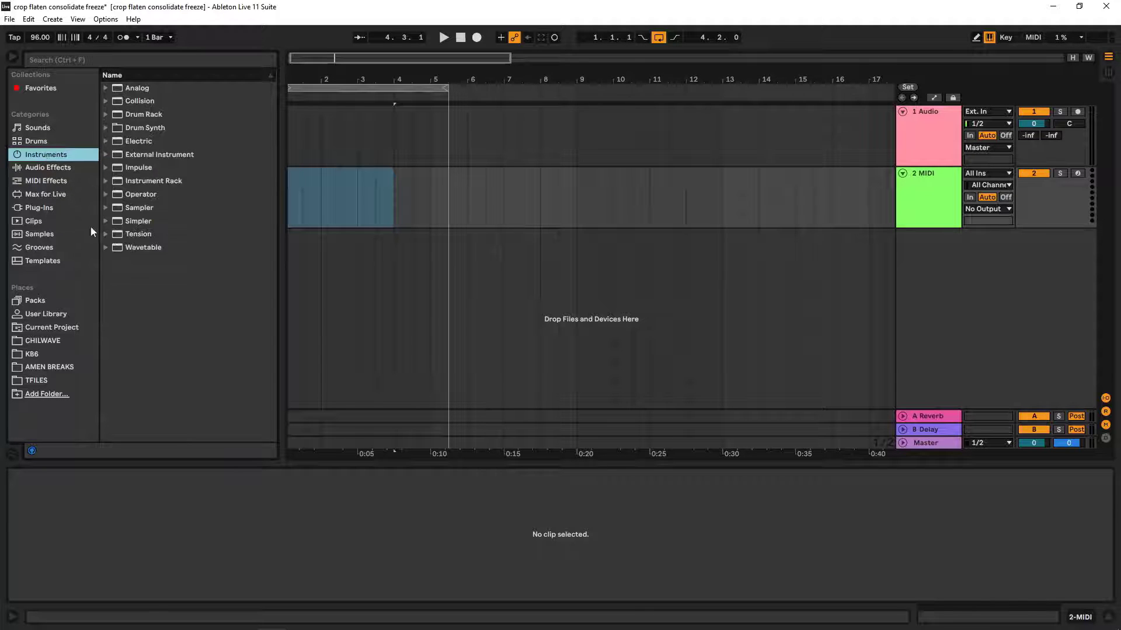
{"action": "left_click", "coordinate": [47, 209]}
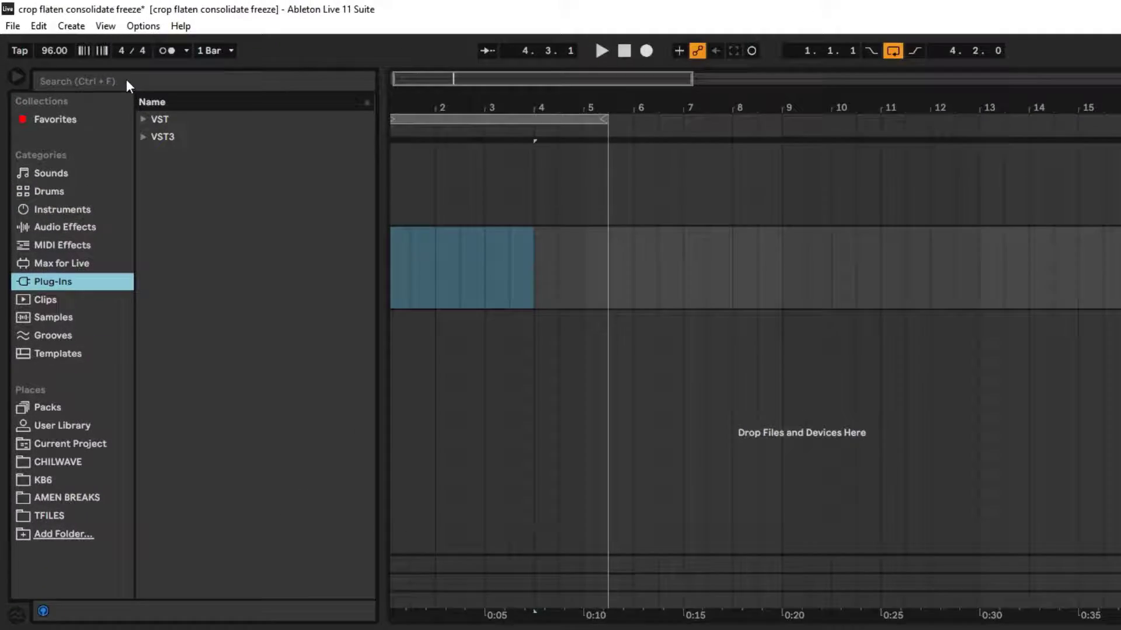
{"action": "left_click", "coordinate": [87, 57]}
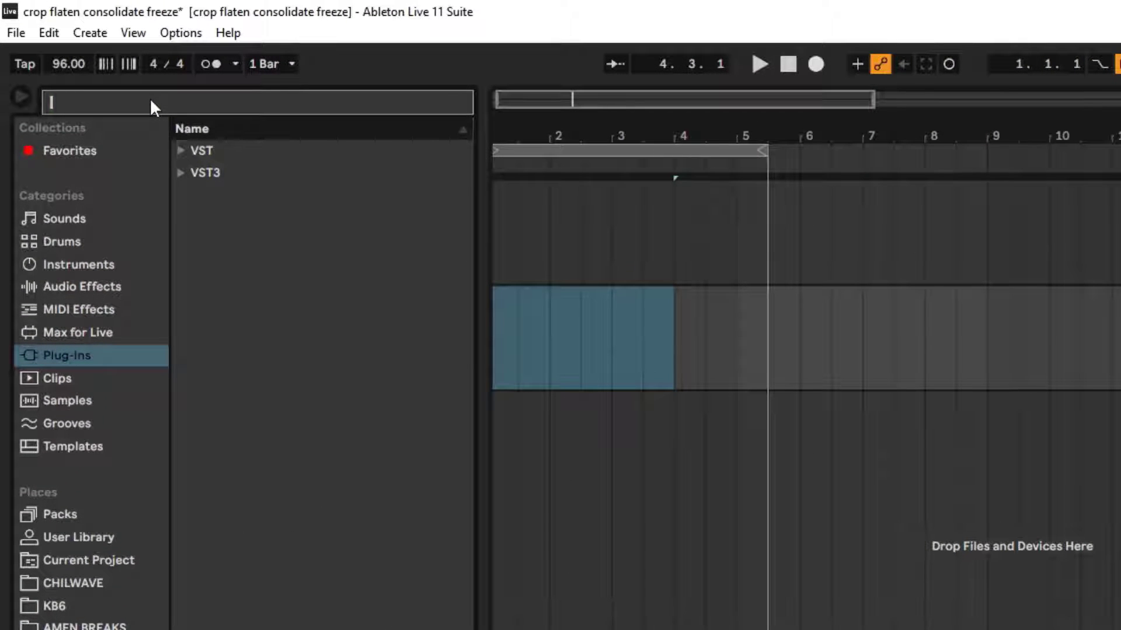
{"action": "type", "text": "serum"}
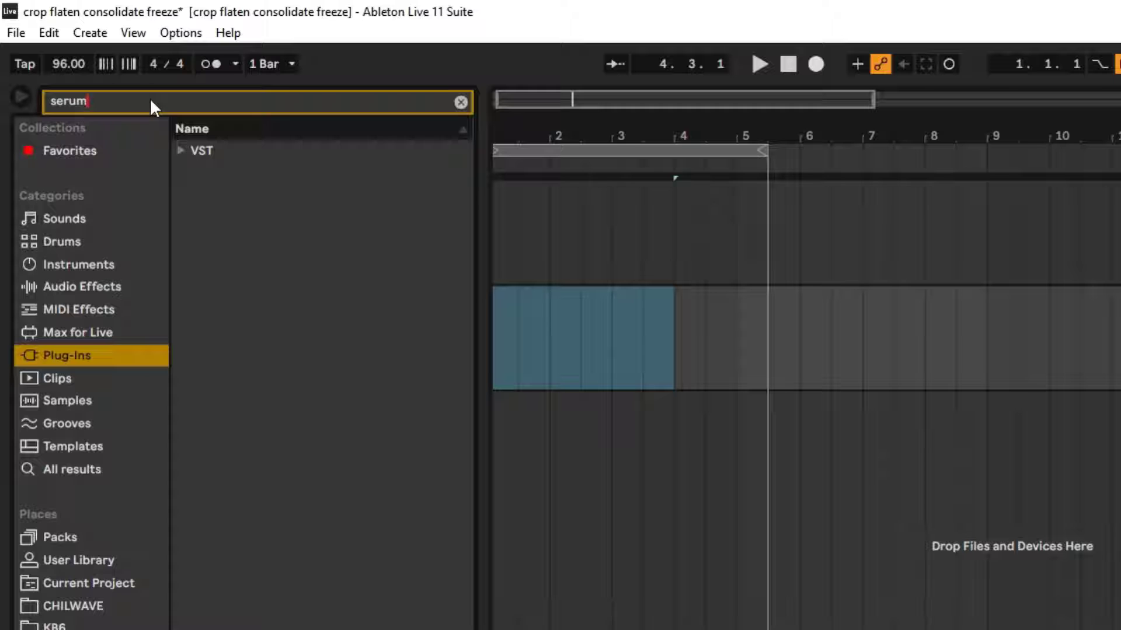
{"action": "left_click", "coordinate": [181, 152]}
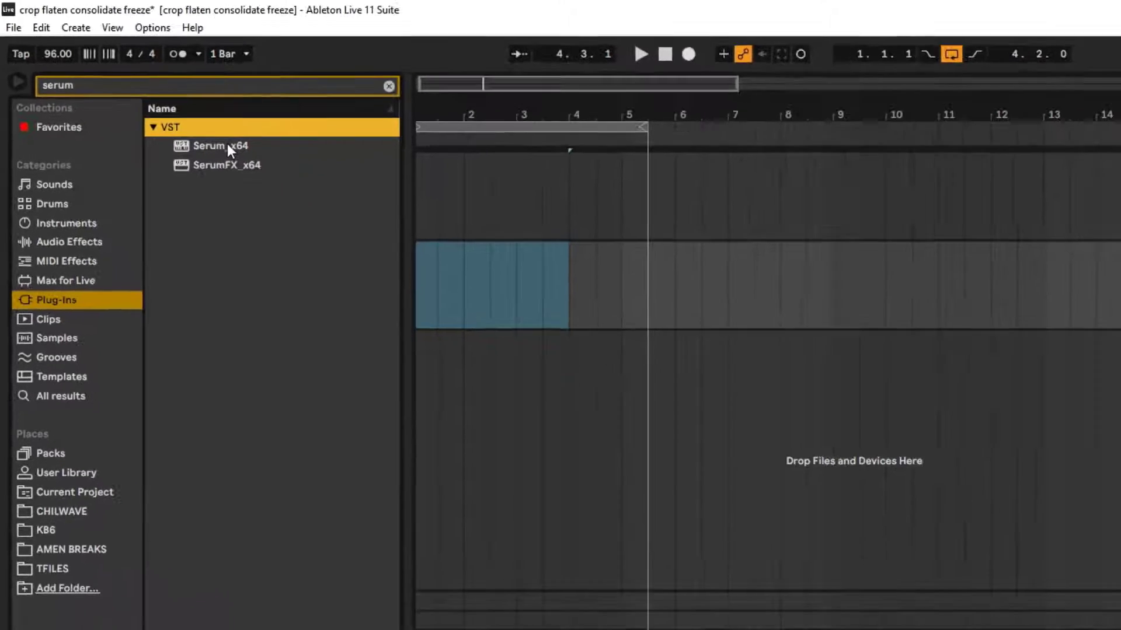
{"action": "left_click_drag", "start_coordinate": [280, 172], "coordinate": [909, 244]}
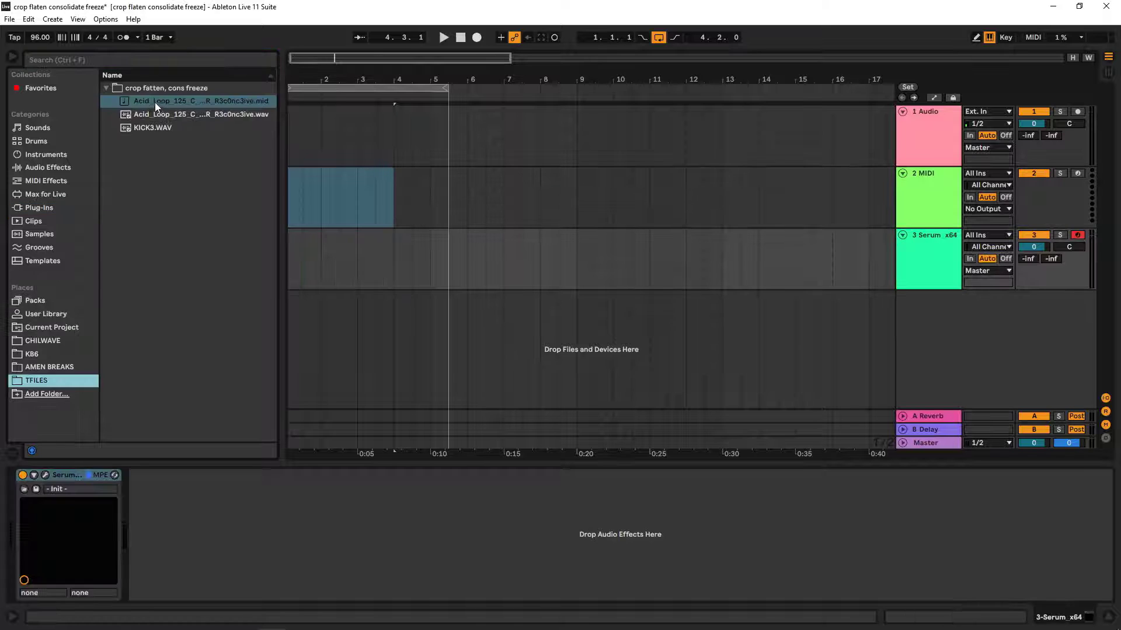
- Place the Acid_Loop MIDI file at bar 1 of the Serum track without importing tempo data, and set the track volume to -8.2 dB
{"action": "mouse_move", "coordinate": [155, 103]}
{"action": "left_mouse_down"}
{"action": "mouse_move", "coordinate": [351, 243]}
{"action": "mouse_move", "coordinate": [282, 252]}
{"action": "mouse_move", "coordinate": [299, 257]}
{"action": "mouse_move", "coordinate": [285, 260]}
{"action": "mouse_move", "coordinate": [294, 268]}
{"action": "left_mouse_up"}
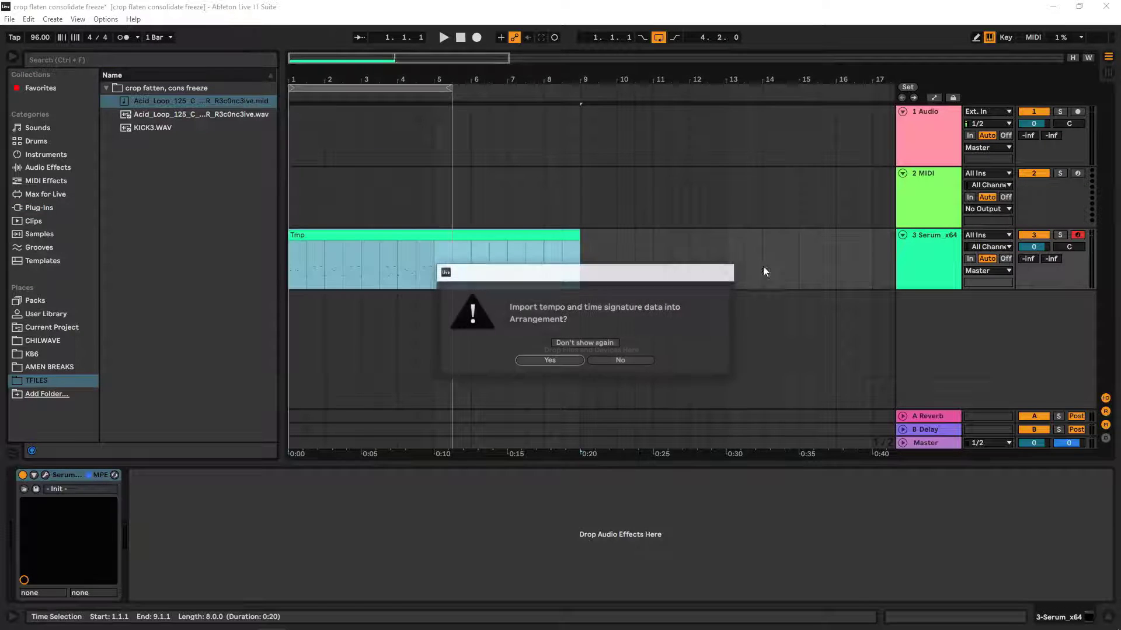
{"action": "left_click", "coordinate": [637, 362]}
{"action": "left_click_drag", "start_coordinate": [1043, 247], "coordinate": [1043, 257]}
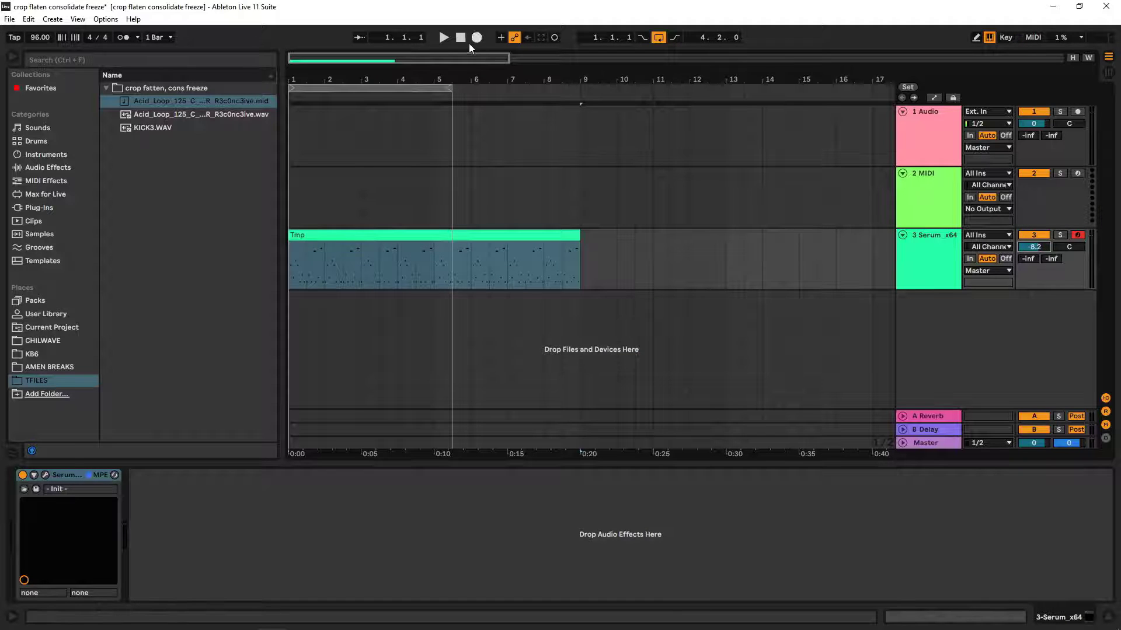
- Audition the MIDI clip through Serum, load the preset PL Dreamy NuDisco [SW], and play the clip again with it
{"action": "left_click", "coordinate": [442, 38]}
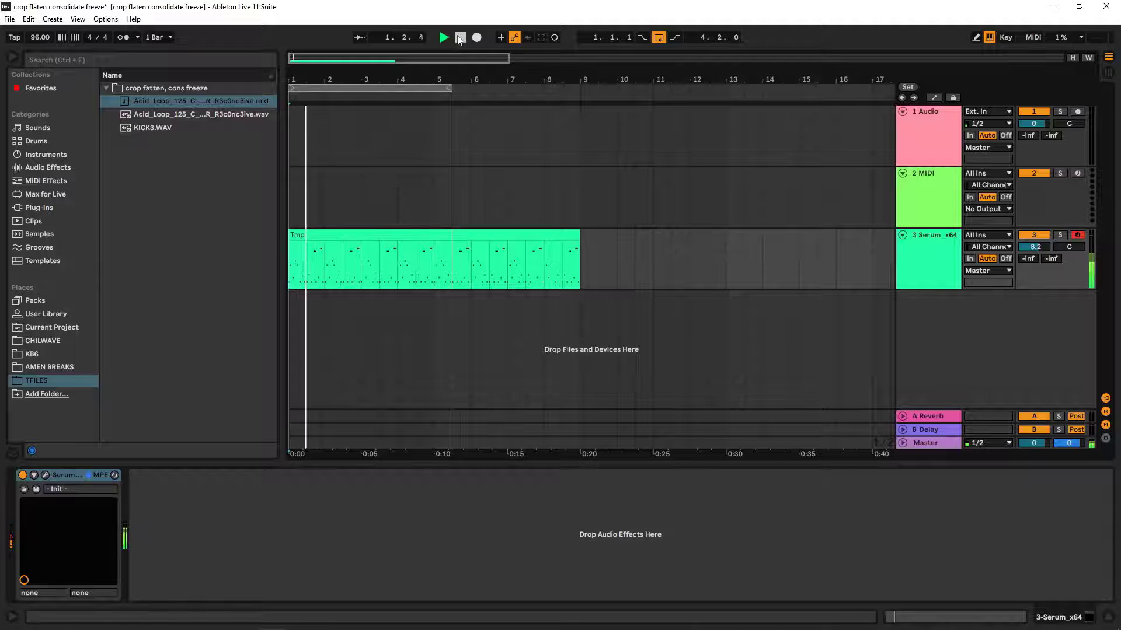
{"action": "left_click", "coordinate": [462, 39]}
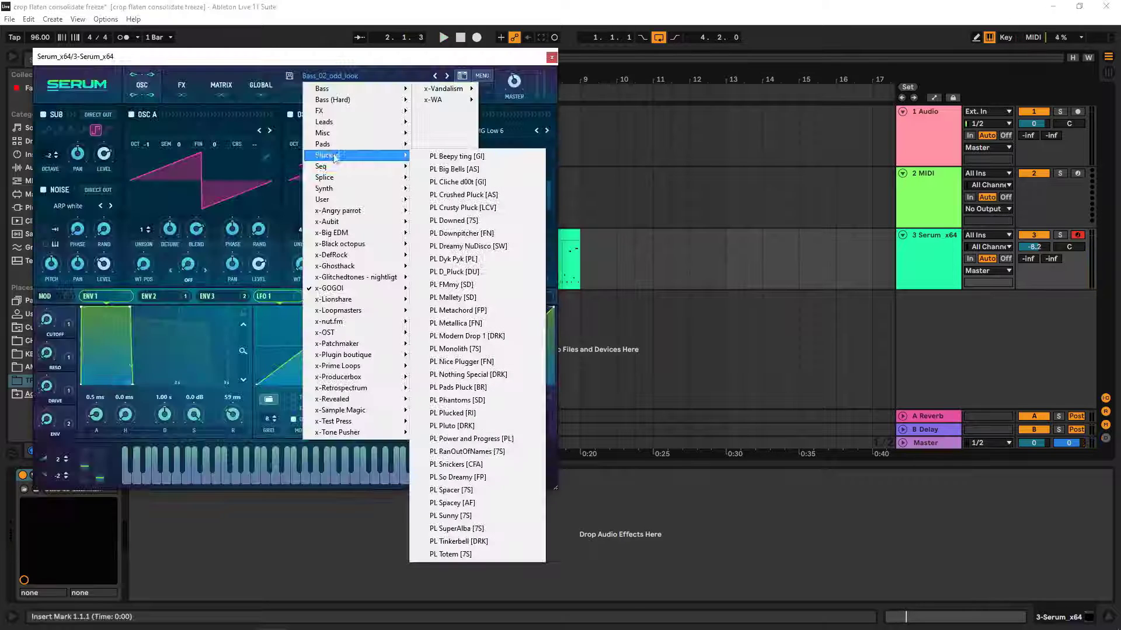
{"action": "left_click", "coordinate": [465, 247]}
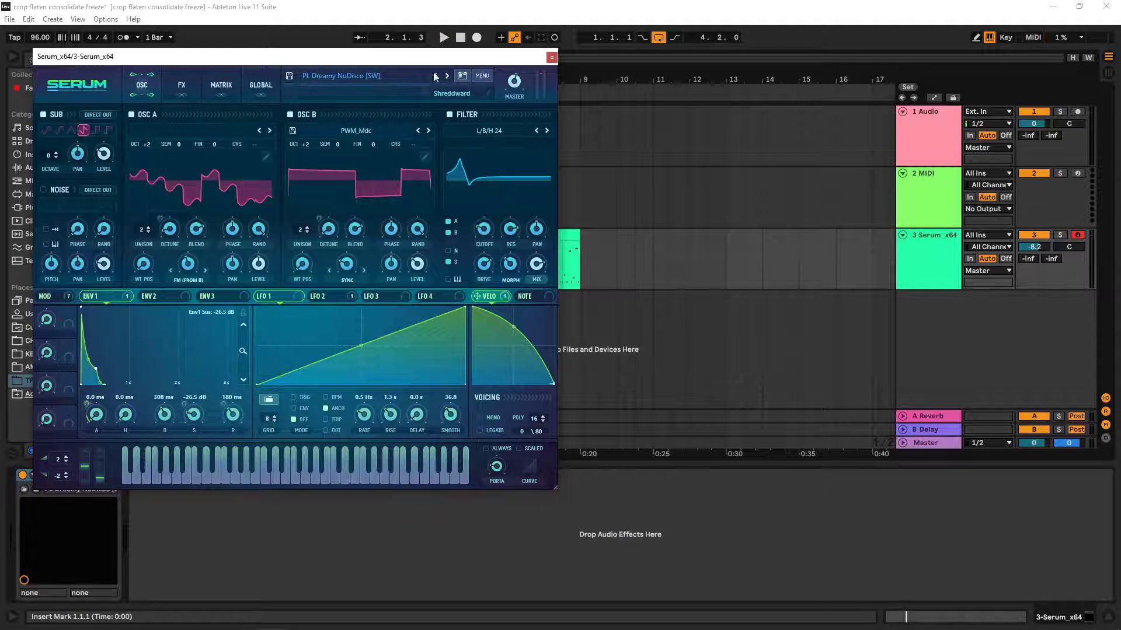
{"action": "left_click", "coordinate": [551, 58]}
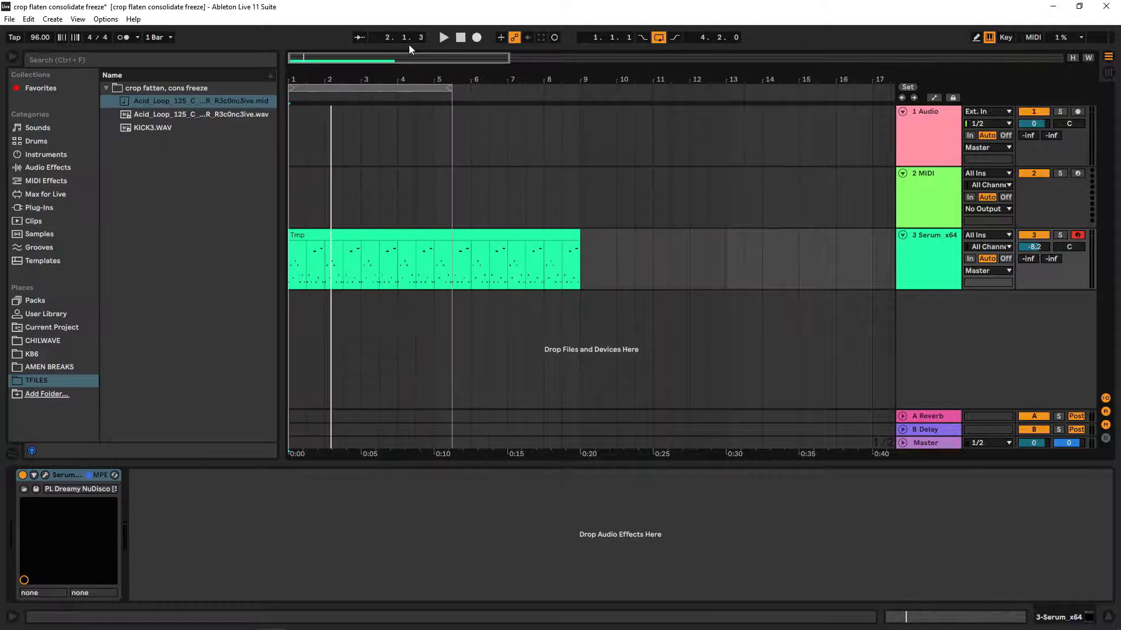
{"action": "left_click", "coordinate": [444, 38]}
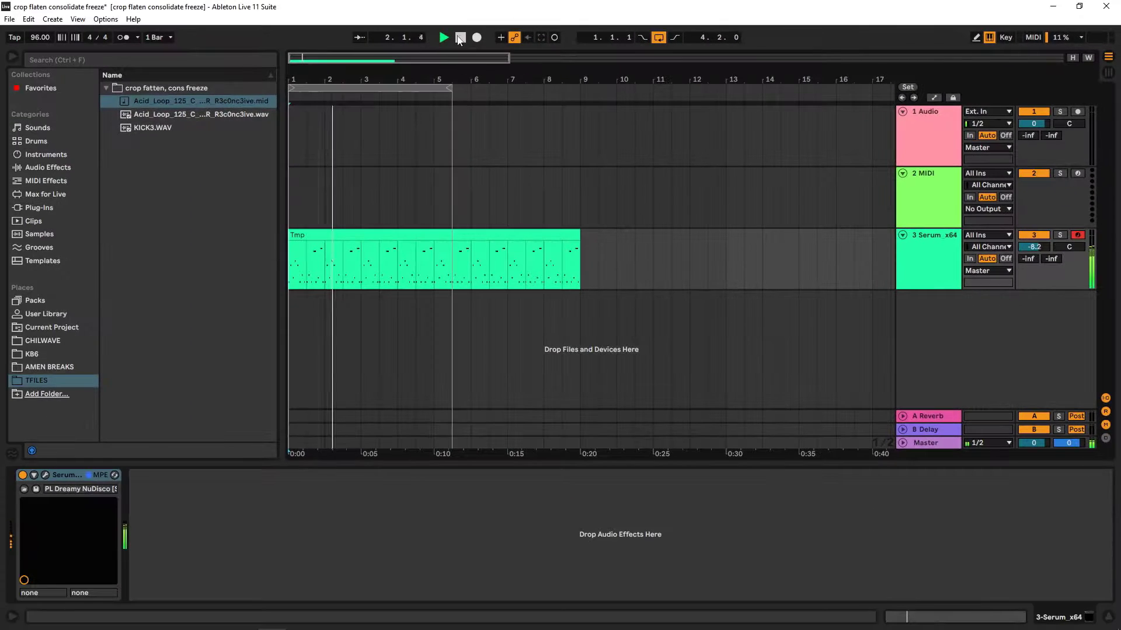
{"action": "left_click", "coordinate": [460, 37]}
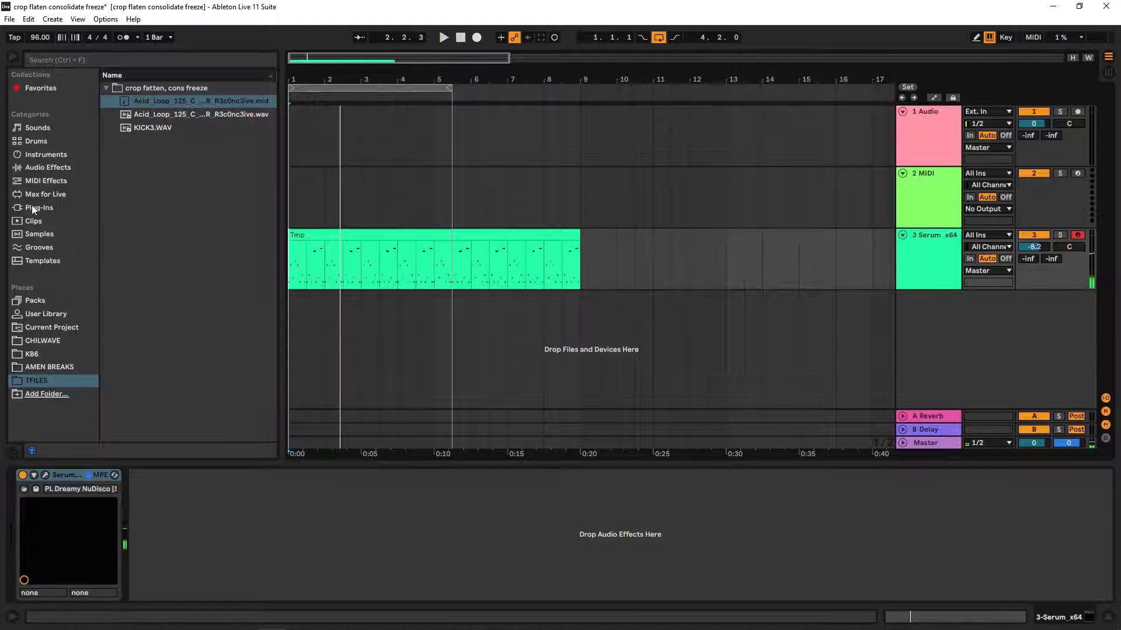
- Add the Echo and Reverb audio effects after Serum on the Serum track and collapse both devices
{"action": "left_click", "coordinate": [49, 170]}
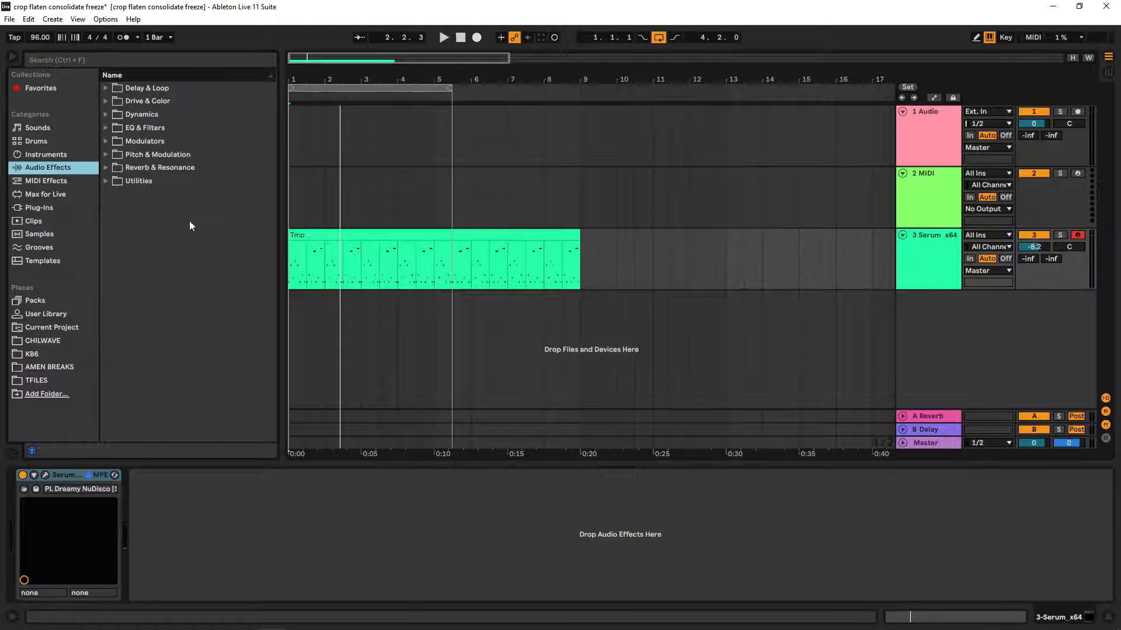
{"action": "left_click", "coordinate": [106, 87]}
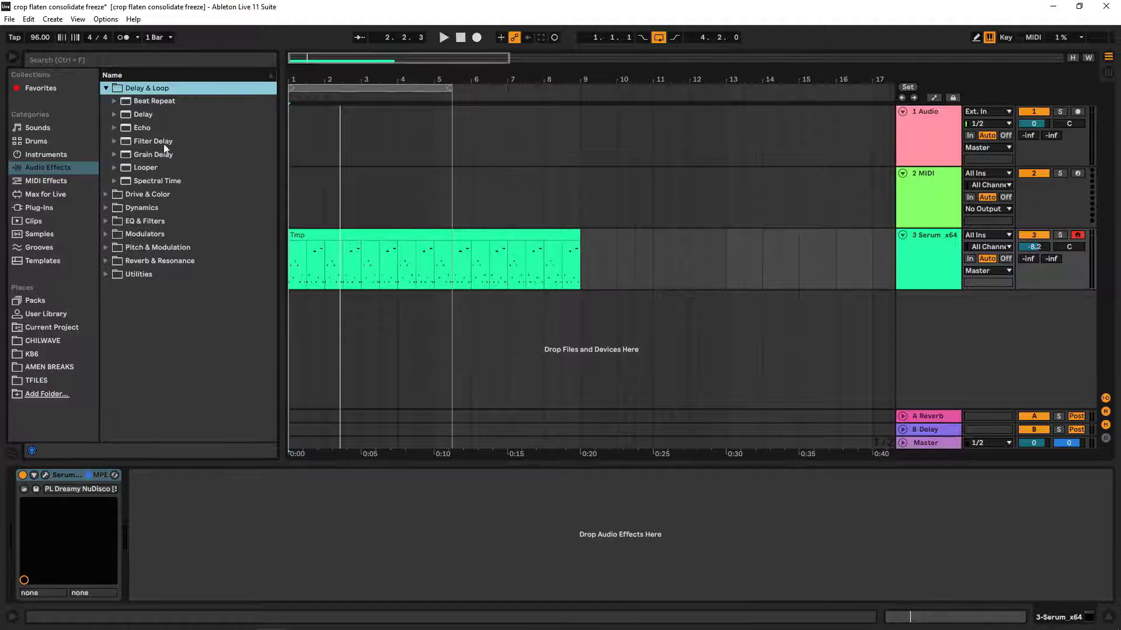
{"action": "left_click_drag", "start_coordinate": [142, 128], "coordinate": [181, 514]}
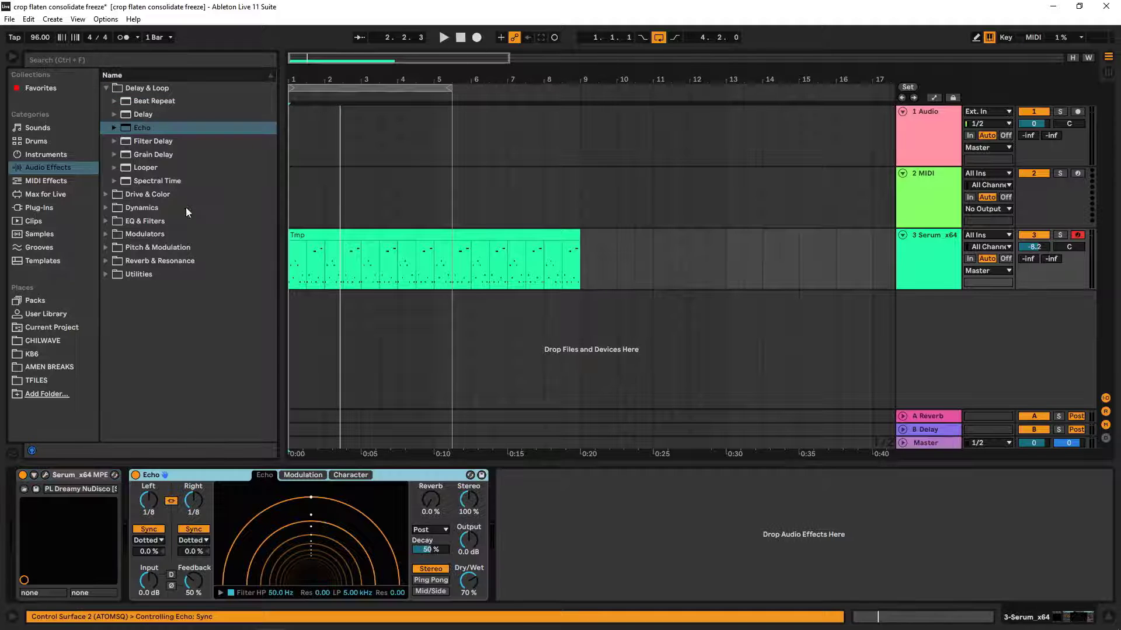
{"action": "left_click", "coordinate": [107, 262]}
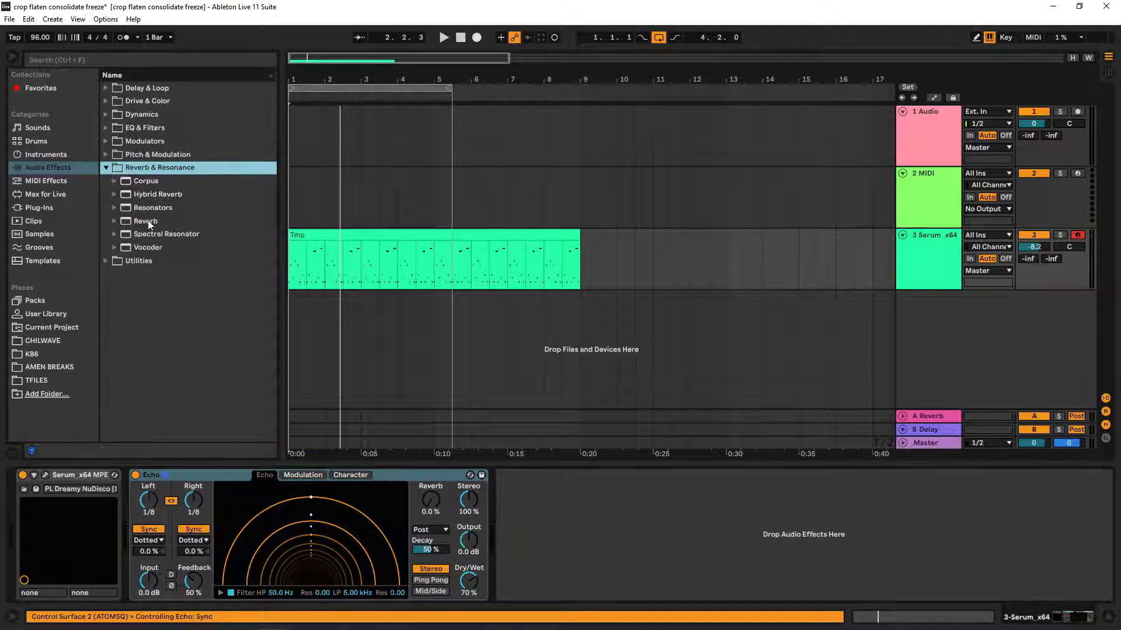
{"action": "left_click_drag", "start_coordinate": [149, 220], "coordinate": [558, 531]}
{"action": "double_click", "coordinate": [197, 471]}
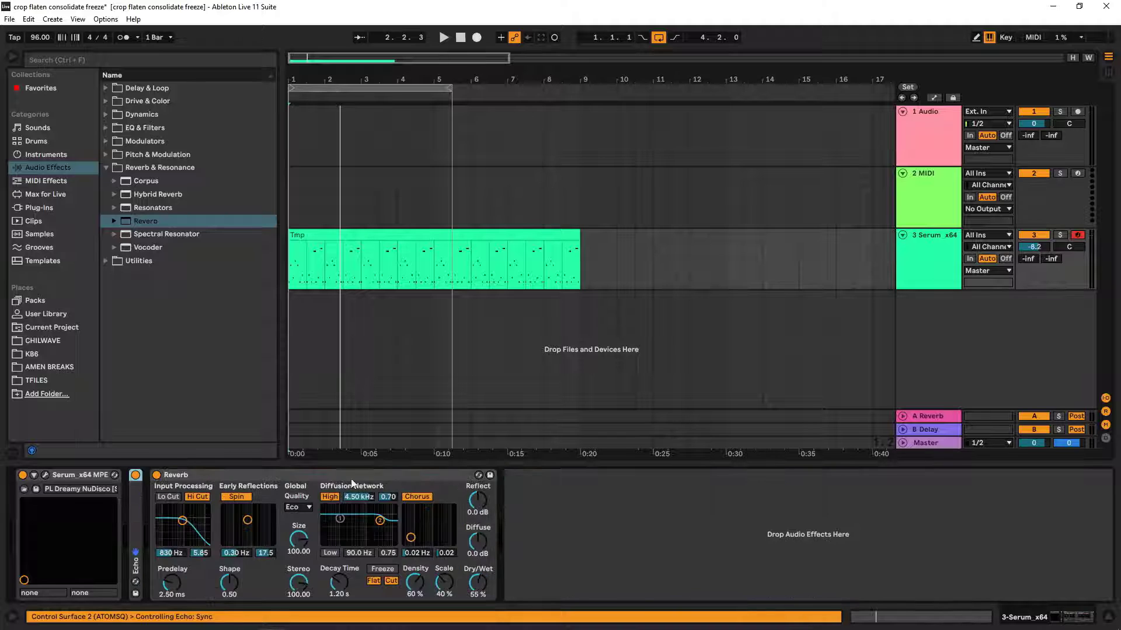
{"action": "double_click", "coordinate": [314, 477]}
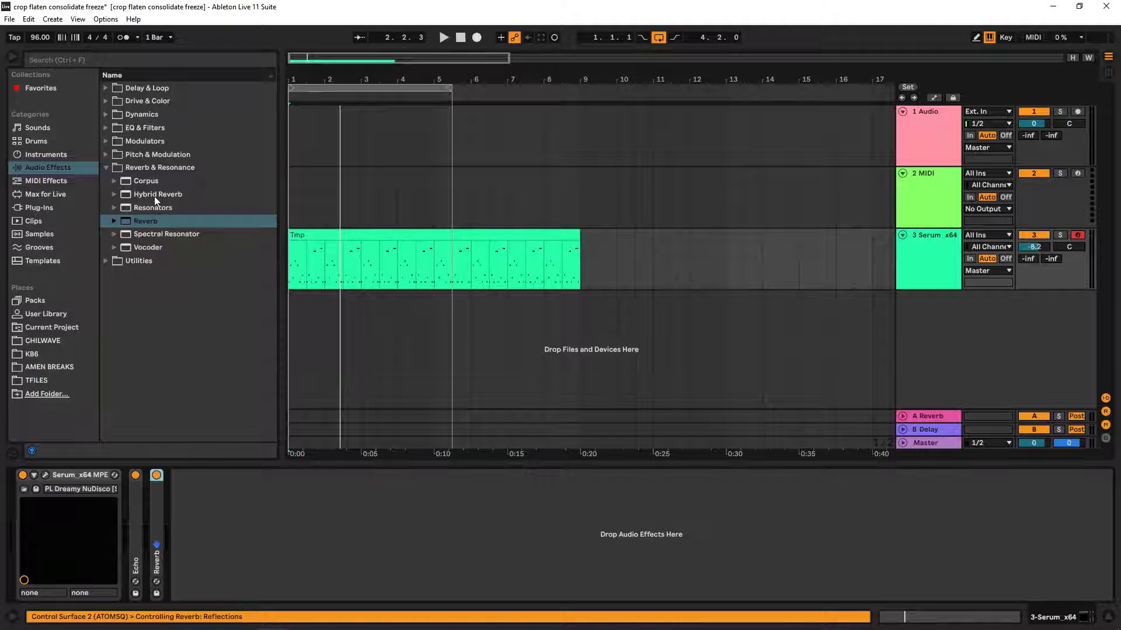
- Add Hybrid Reverb and Corpus to the end of the Serum track's effect chain and collapse both devices
{"action": "left_click_drag", "start_coordinate": [154, 196], "coordinate": [252, 525]}
{"action": "left_click", "coordinate": [149, 181]}
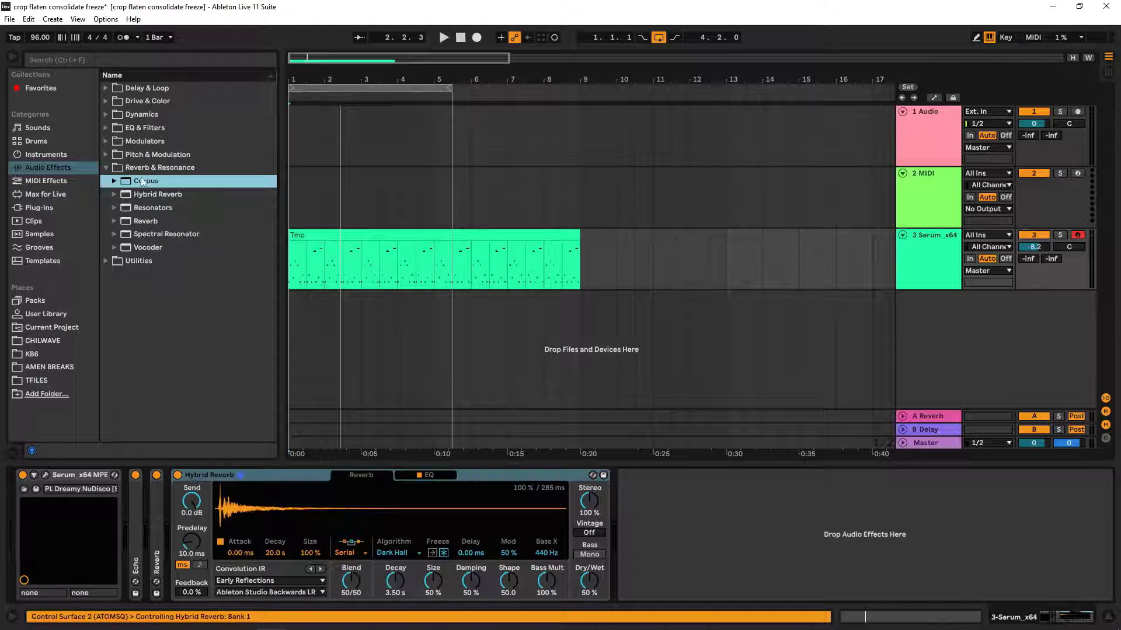
{"action": "left_click", "coordinate": [278, 475]}
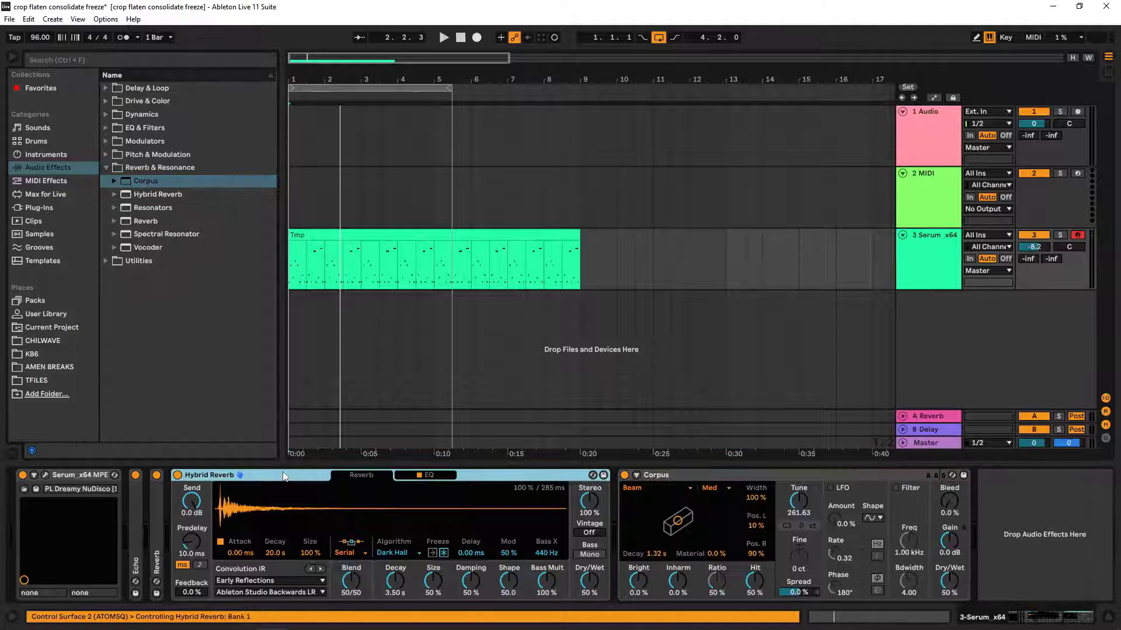
{"action": "left_click", "coordinate": [710, 476]}
{"action": "double_click", "coordinate": [710, 476]}
{"action": "double_click", "coordinate": [260, 476]}
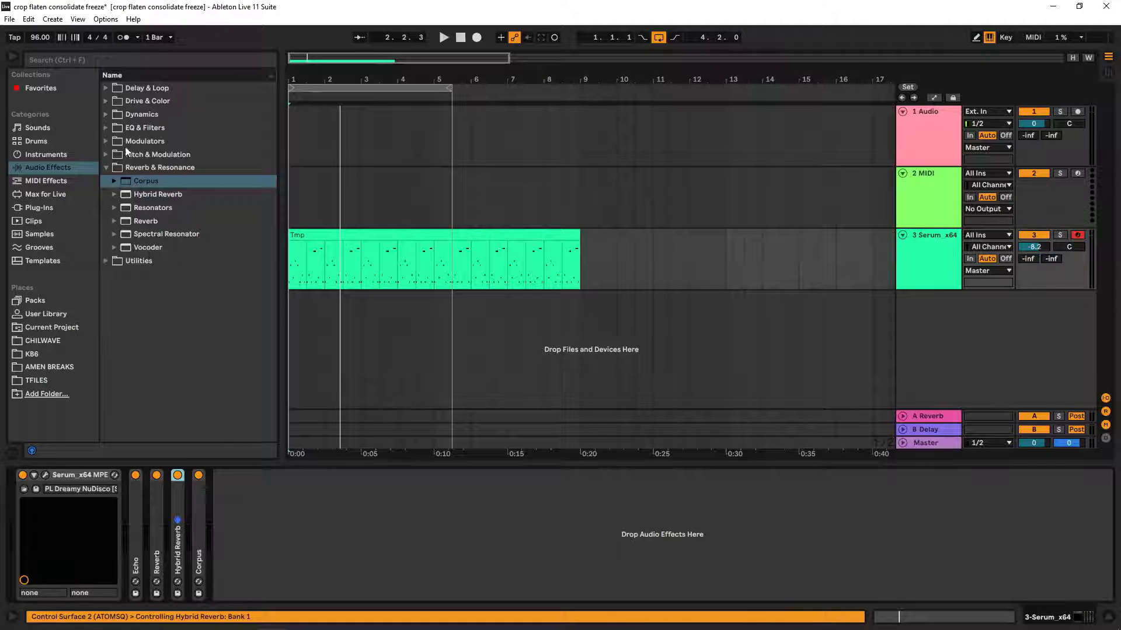
- Add Grain Delay and Spectral Time after Corpus, collapse them, and audition the clip through the full effect chain
{"action": "left_click", "coordinate": [106, 88]}
{"action": "double_click", "coordinate": [151, 156]}
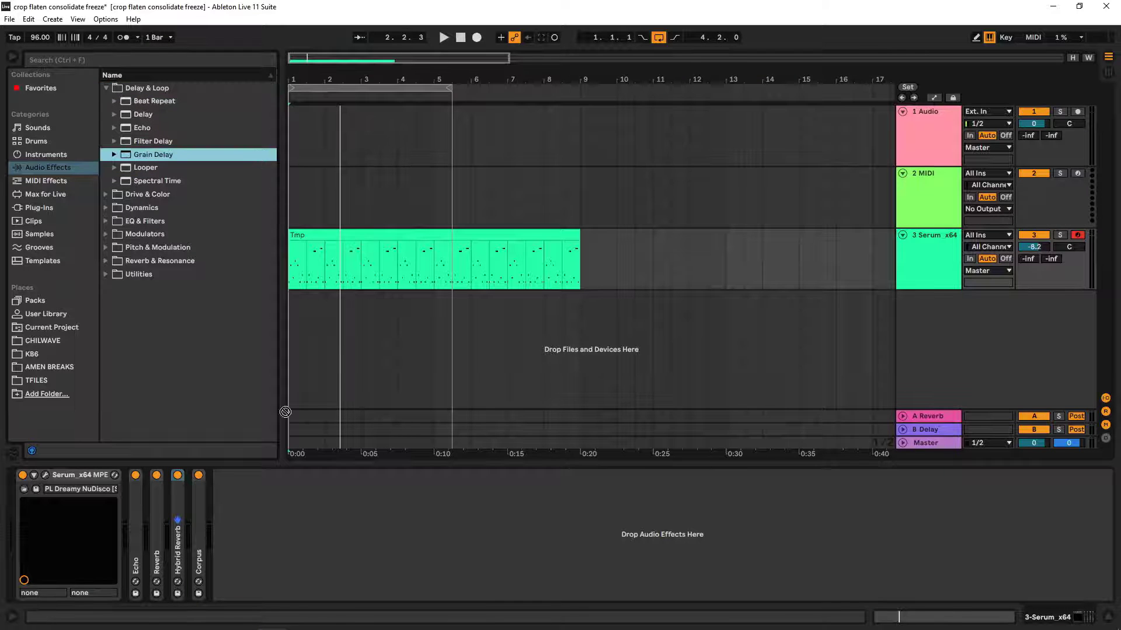
{"action": "double_click", "coordinate": [320, 477]}
{"action": "left_click_drag", "start_coordinate": [157, 180], "coordinate": [319, 488]}
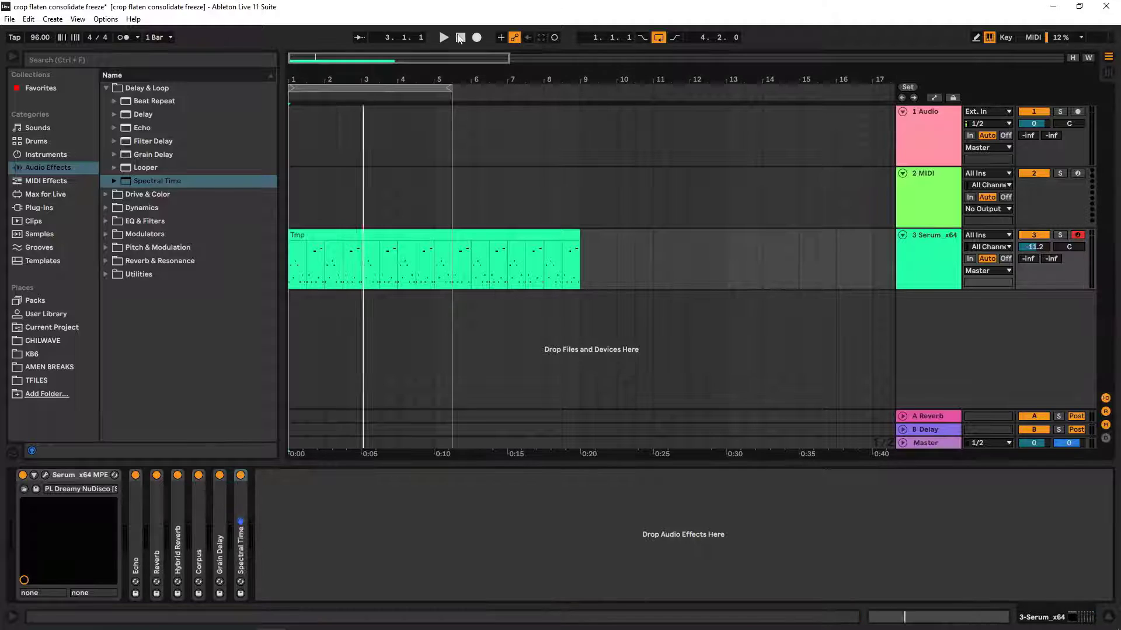
{"action": "left_click", "coordinate": [460, 37]}
{"action": "left_click", "coordinate": [445, 37]}
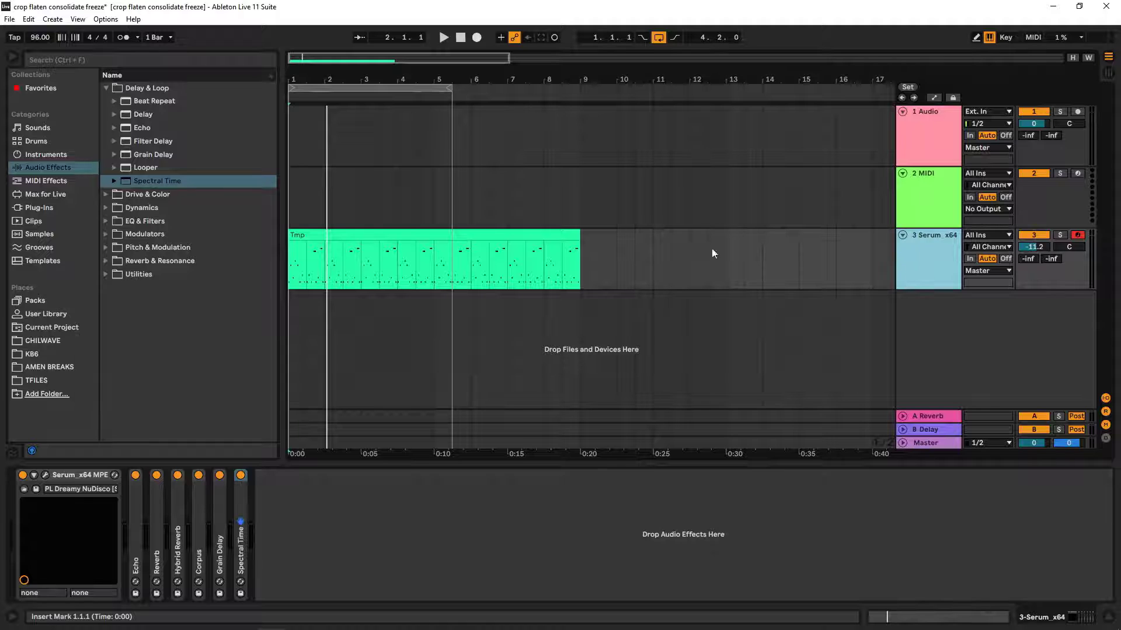
- Freeze the Serum track with its effects and play back the frozen clip
{"action": "right_click", "coordinate": [917, 270]}
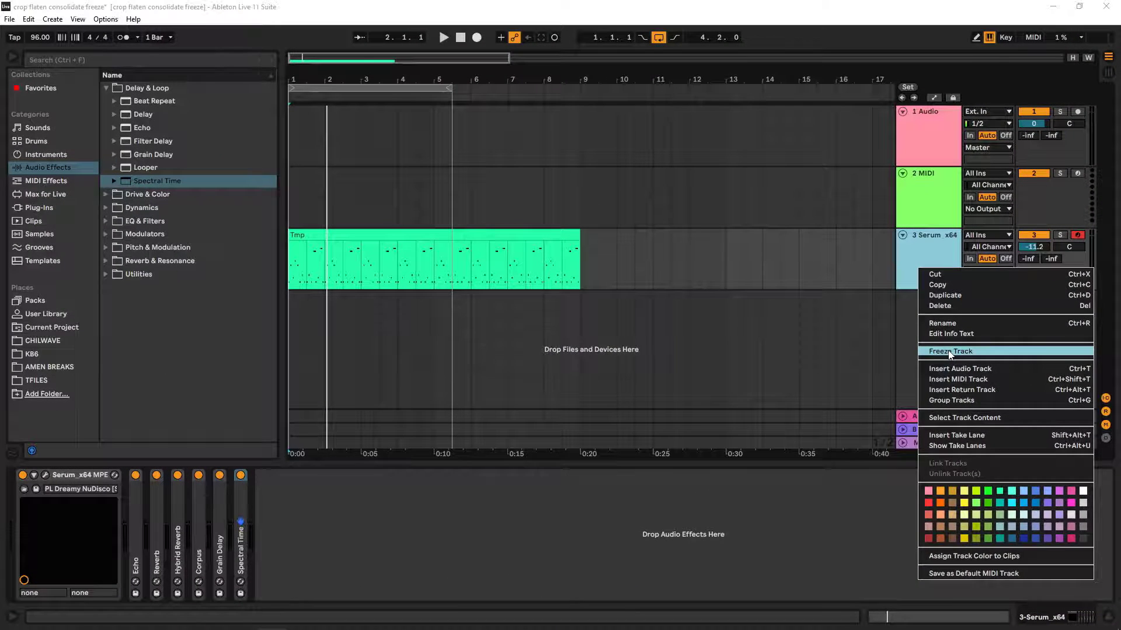
{"action": "left_click", "coordinate": [949, 353]}
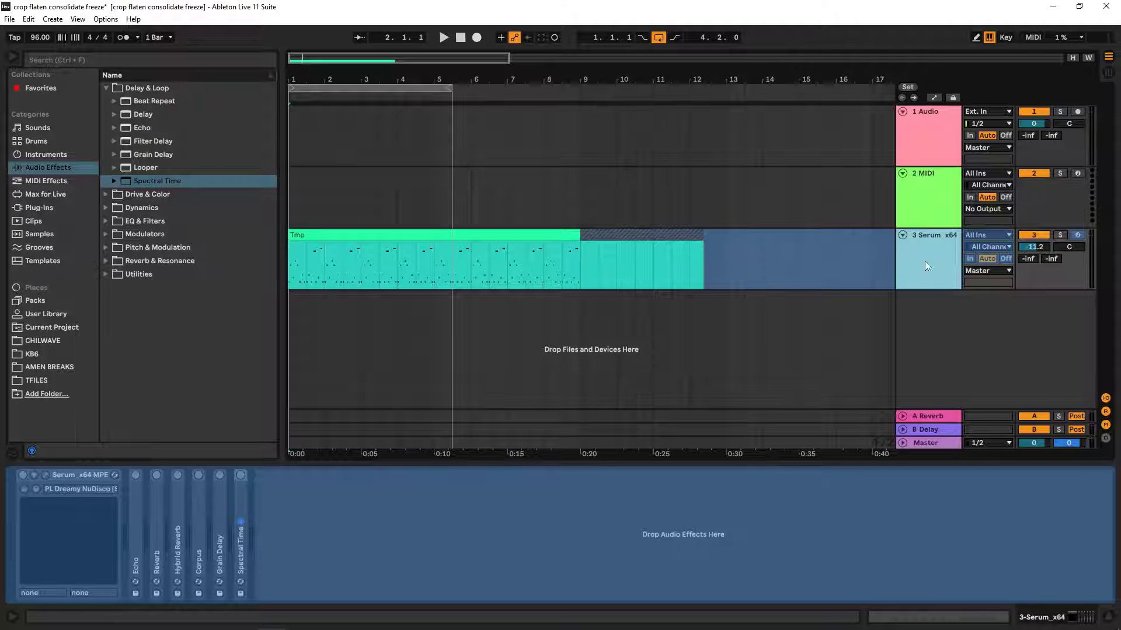
{"action": "left_click", "coordinate": [460, 39]}
{"action": "left_click", "coordinate": [445, 38]}
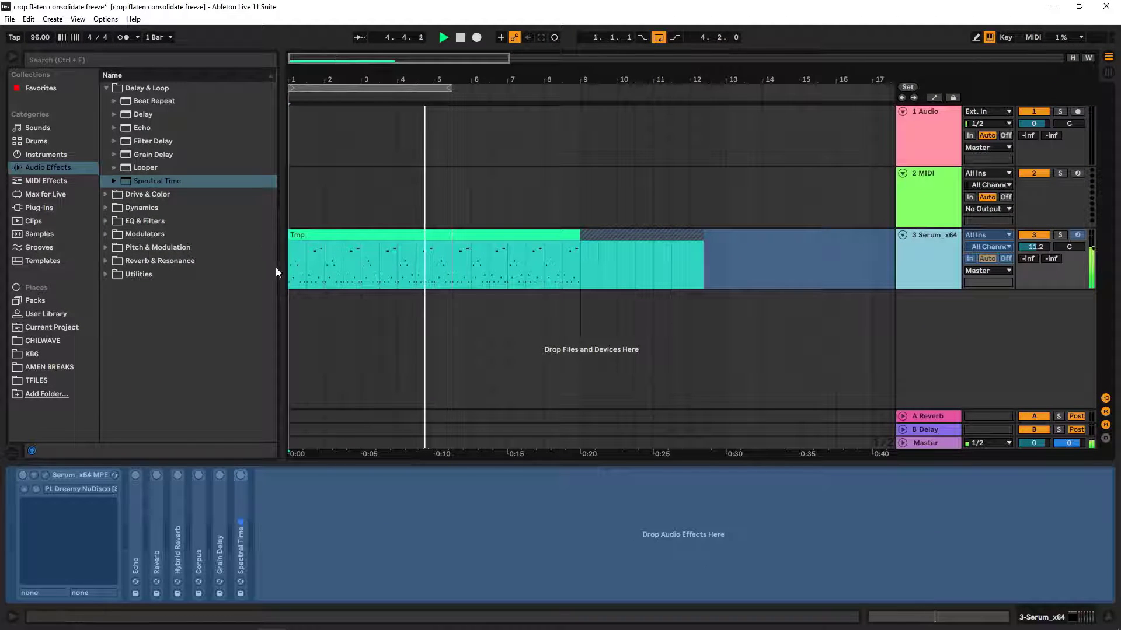
{"action": "left_click", "coordinate": [460, 38]}
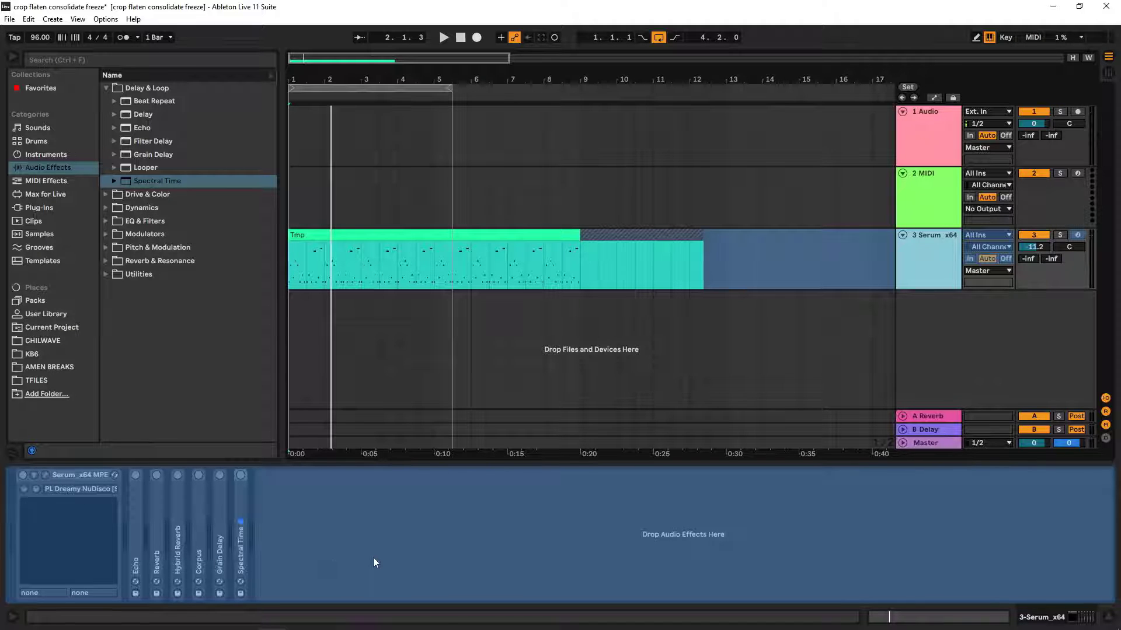
- Unfreeze the Serum track so that its devices can be edited
{"action": "right_click", "coordinate": [920, 258]}
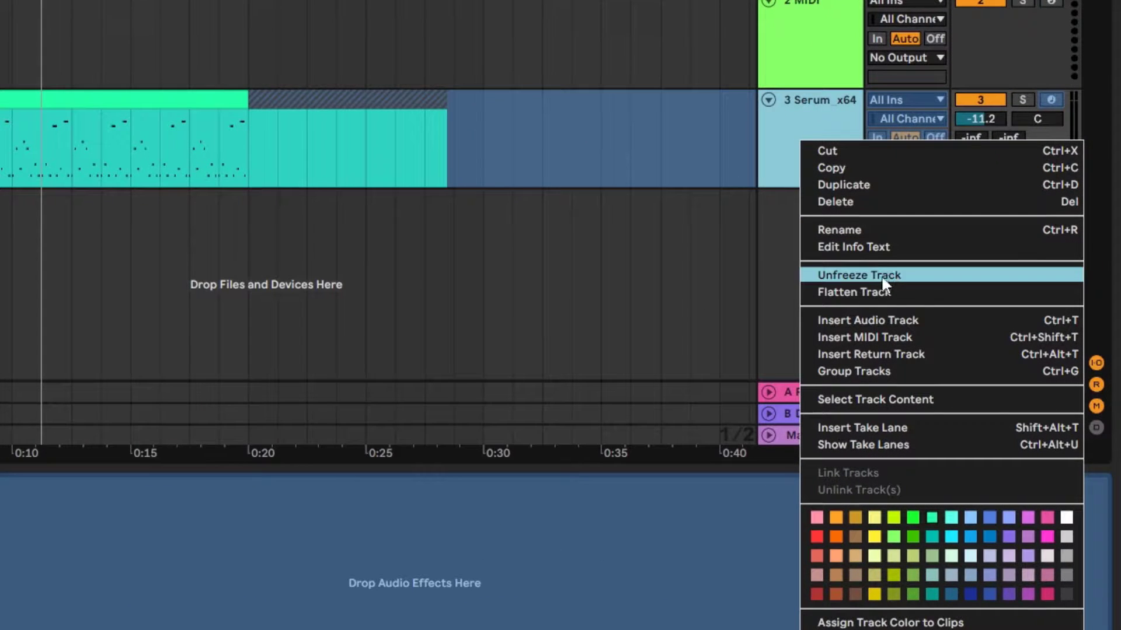
{"action": "right_click", "coordinate": [779, 118]}
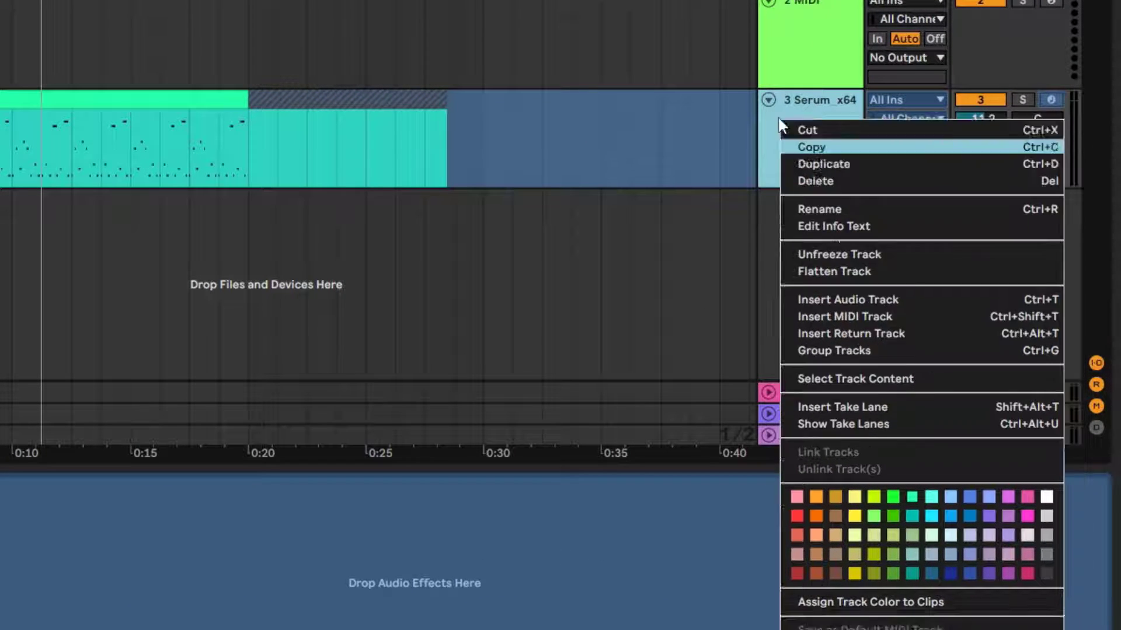
{"action": "left_click", "coordinate": [777, 123]}
{"action": "right_click", "coordinate": [804, 137]}
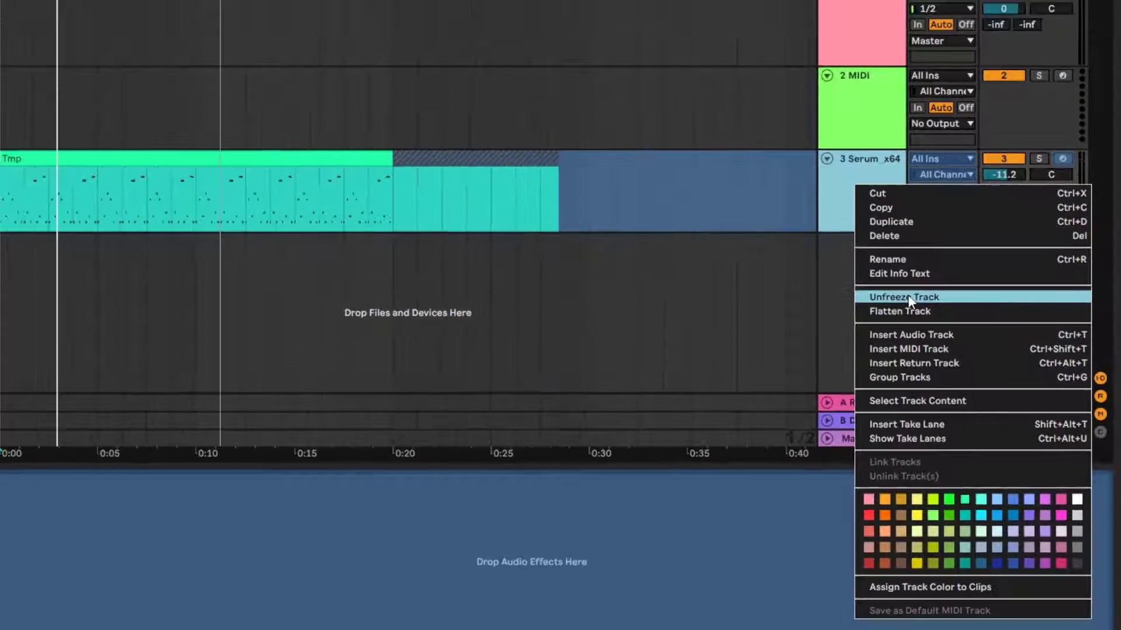
{"action": "left_click", "coordinate": [865, 264]}
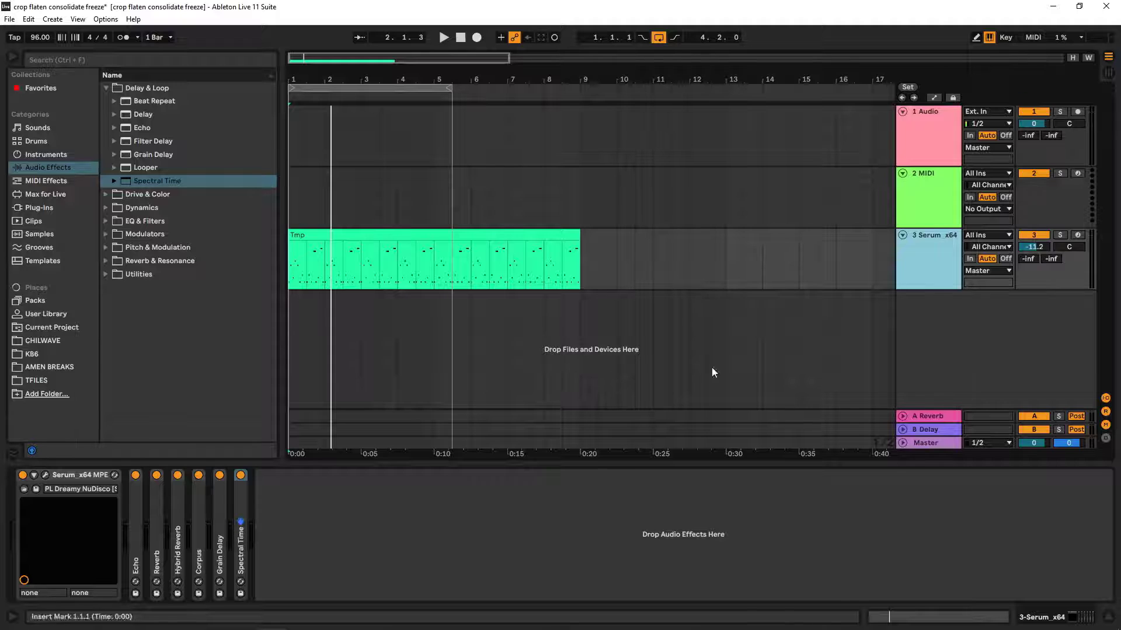
- Freeze the Serum track once more and unfreeze it again to demonstrate the toggle
{"action": "right_click", "coordinate": [945, 260]}
{"action": "left_click", "coordinate": [993, 344]}
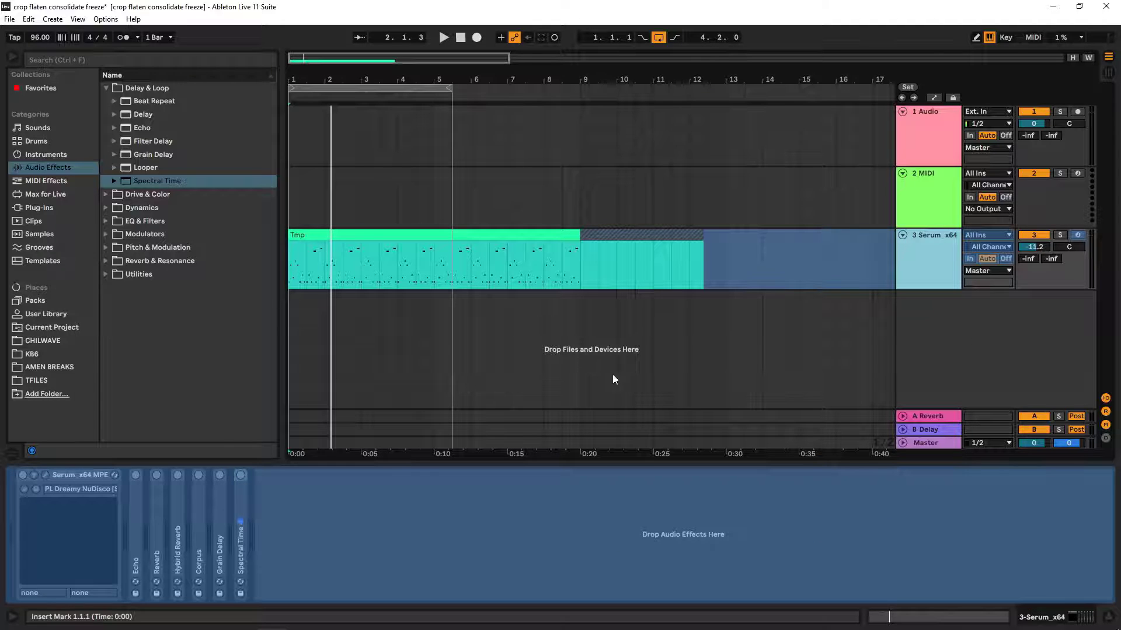
{"action": "right_click", "coordinate": [931, 274]}
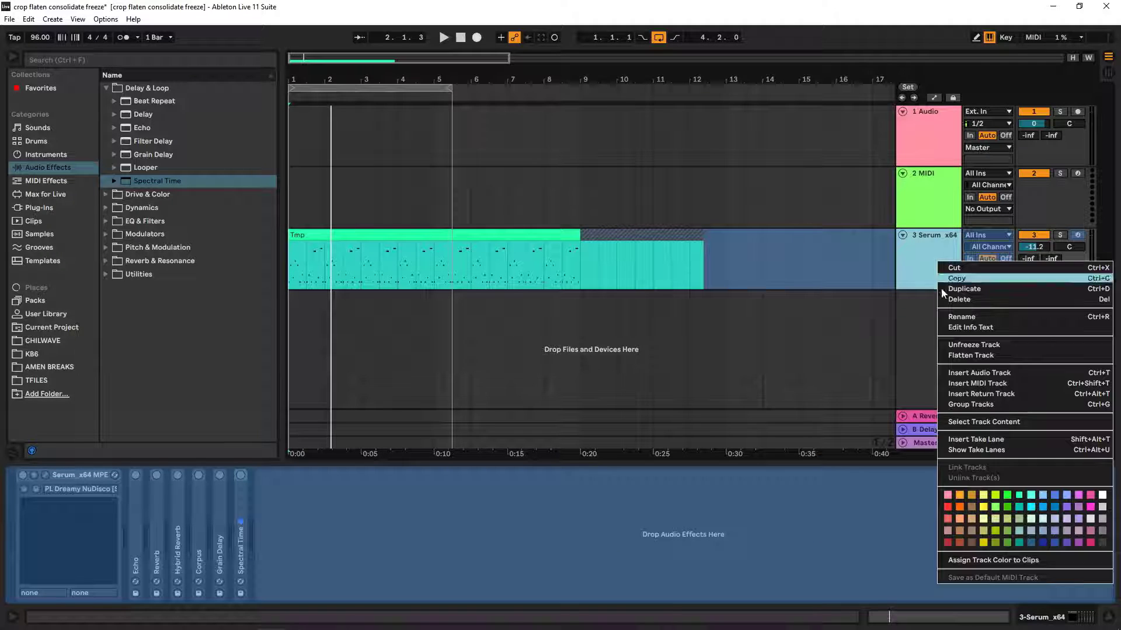
{"action": "left_click", "coordinate": [982, 345]}
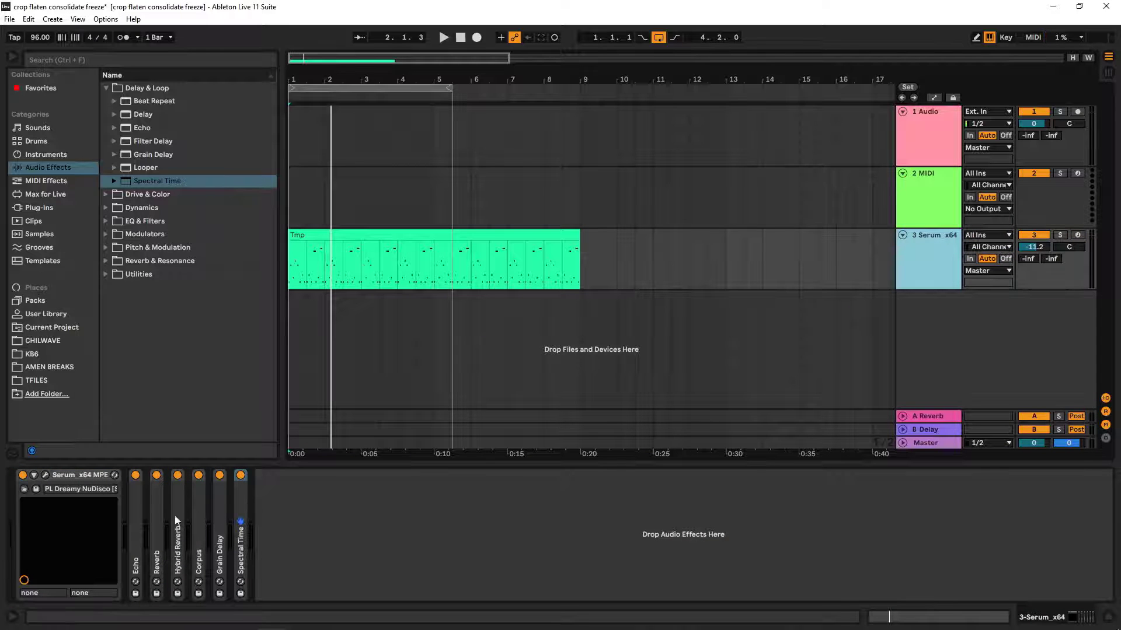
- In Spectral Time, set Input Send to -4.3 dB, delay Time to 10.0 ms, Shift to -287 Hz and Tilt to -1.01 s
{"action": "double_click", "coordinate": [243, 499]}
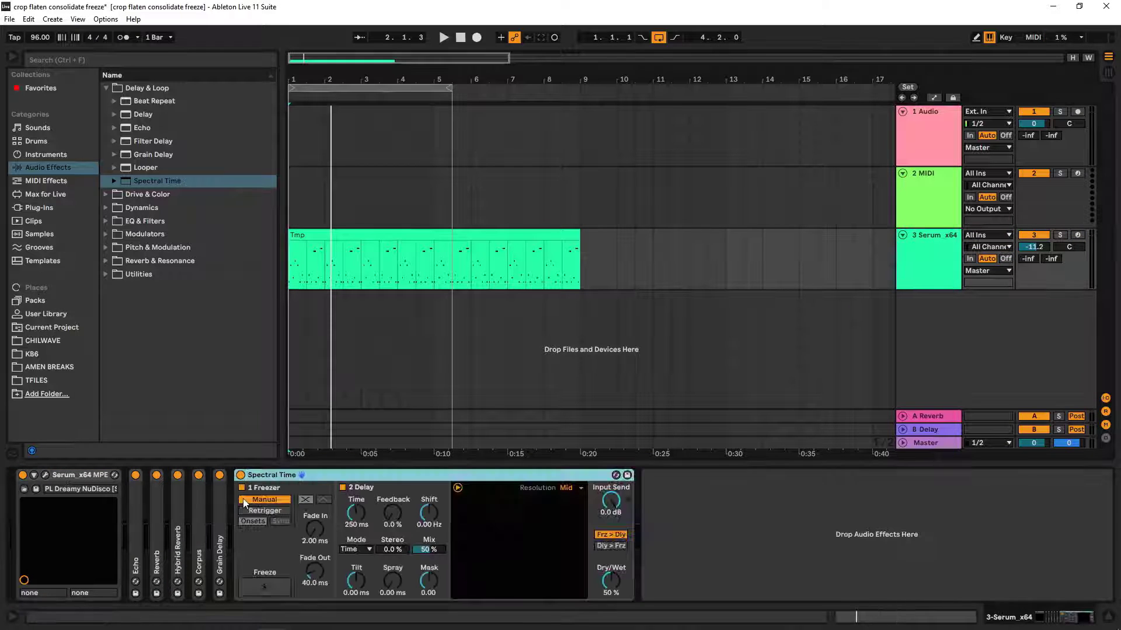
{"action": "left_click_drag", "start_coordinate": [611, 501], "coordinate": [611, 502]}
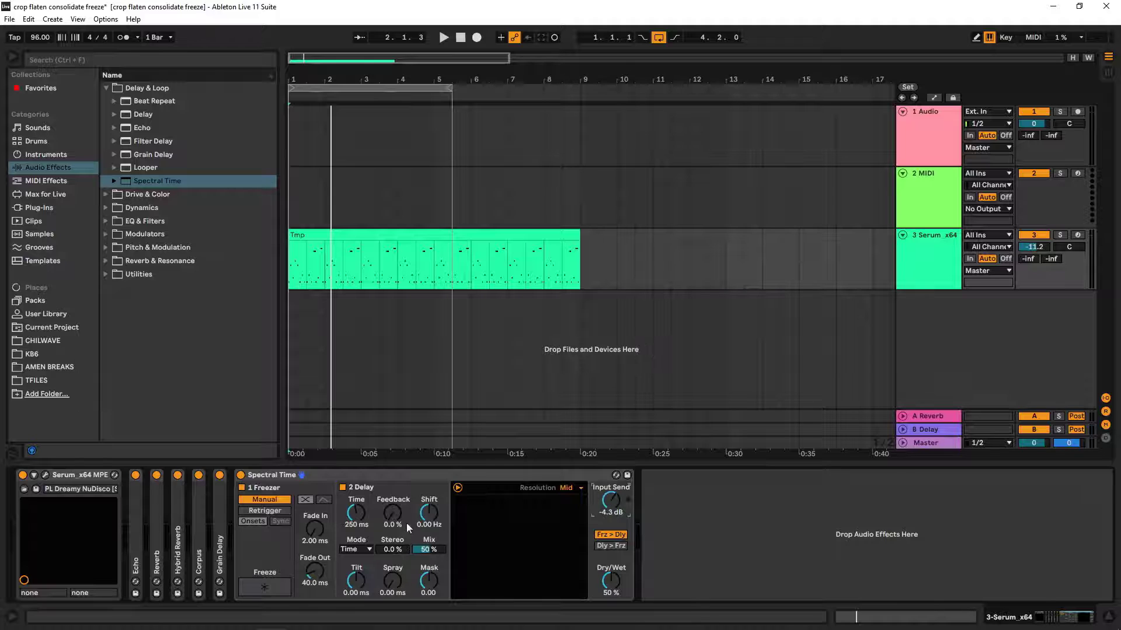
{"action": "left_click_drag", "start_coordinate": [418, 507], "coordinate": [418, 523]}
{"action": "left_click_drag", "start_coordinate": [356, 581], "coordinate": [356, 607]}
- Freeze the Serum track with the changed Spectral Time settings and audition the result
{"action": "right_click", "coordinate": [922, 265]}
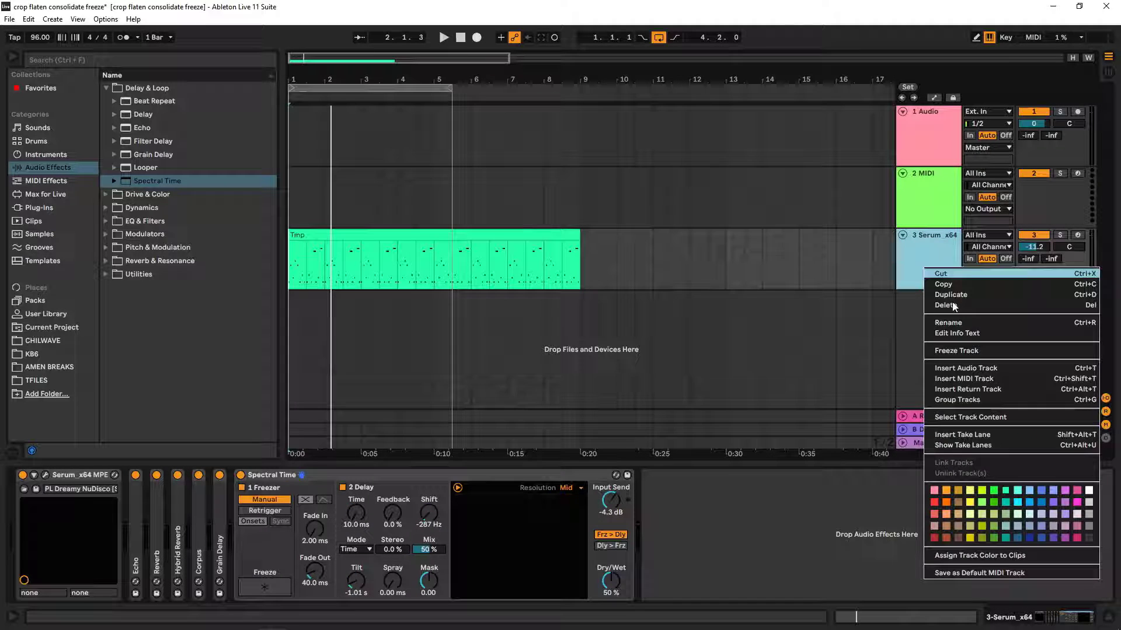
{"action": "left_click", "coordinate": [970, 356]}
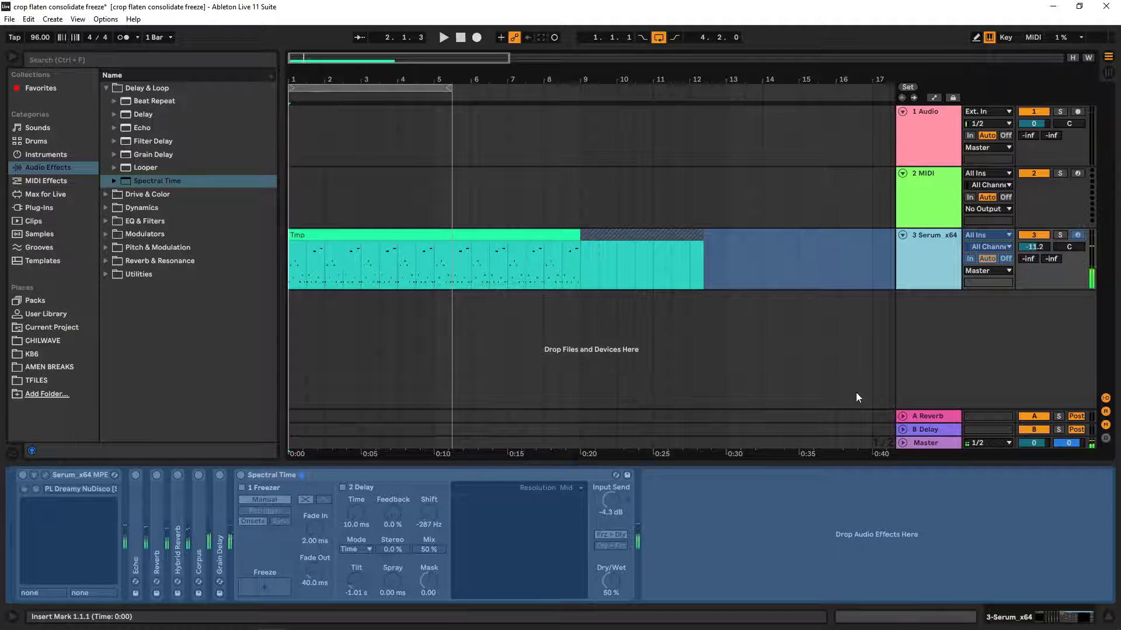
{"action": "left_click", "coordinate": [444, 37]}
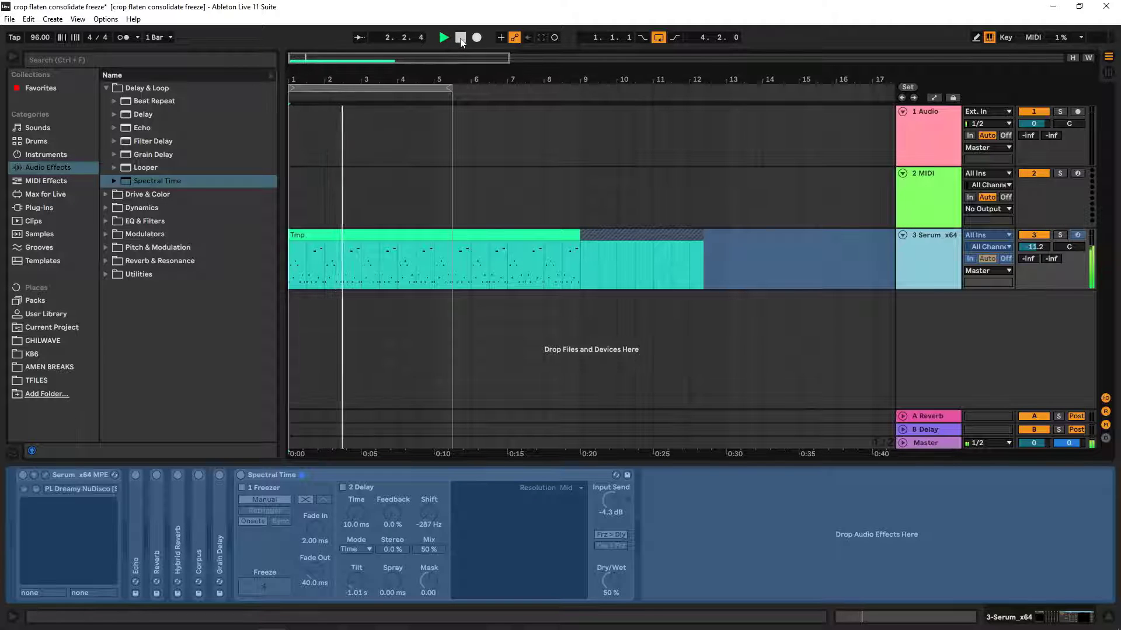
{"action": "left_click", "coordinate": [460, 40]}
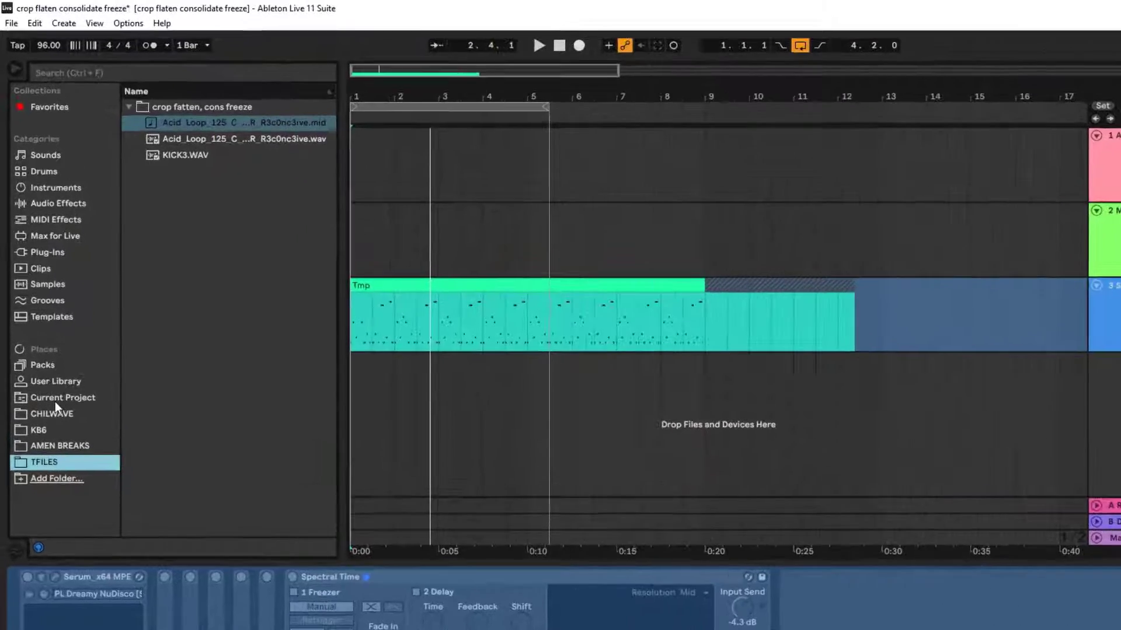
- Open the current project's Samples/Processed/Freeze folder and preview the two frozen Serum WAV files
{"action": "left_click", "coordinate": [57, 327]}
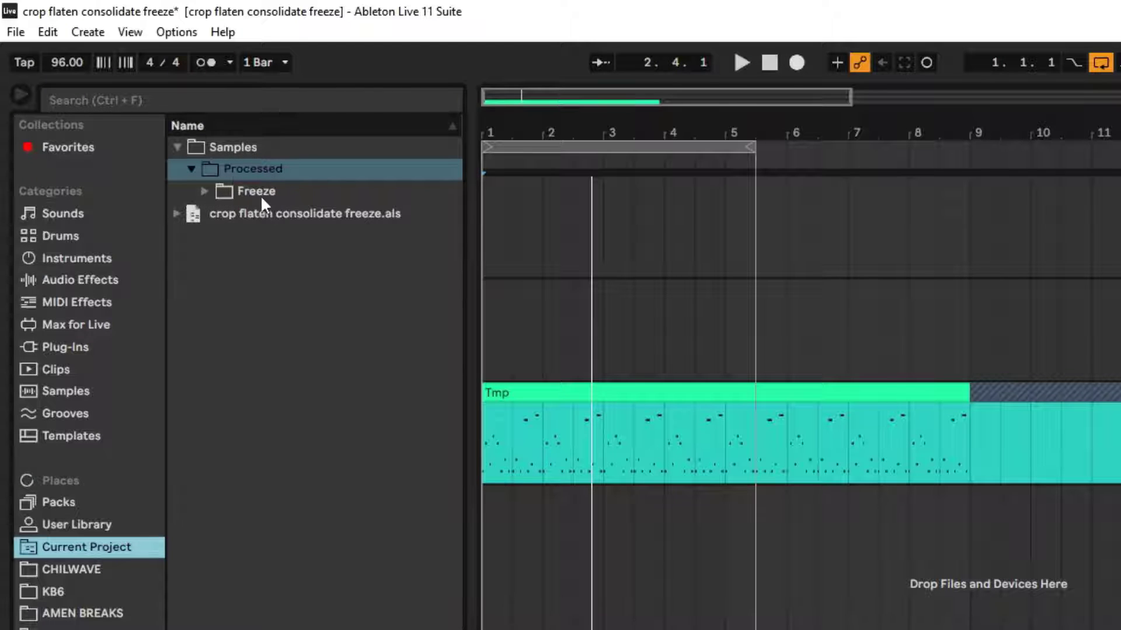
{"action": "left_click", "coordinate": [205, 192]}
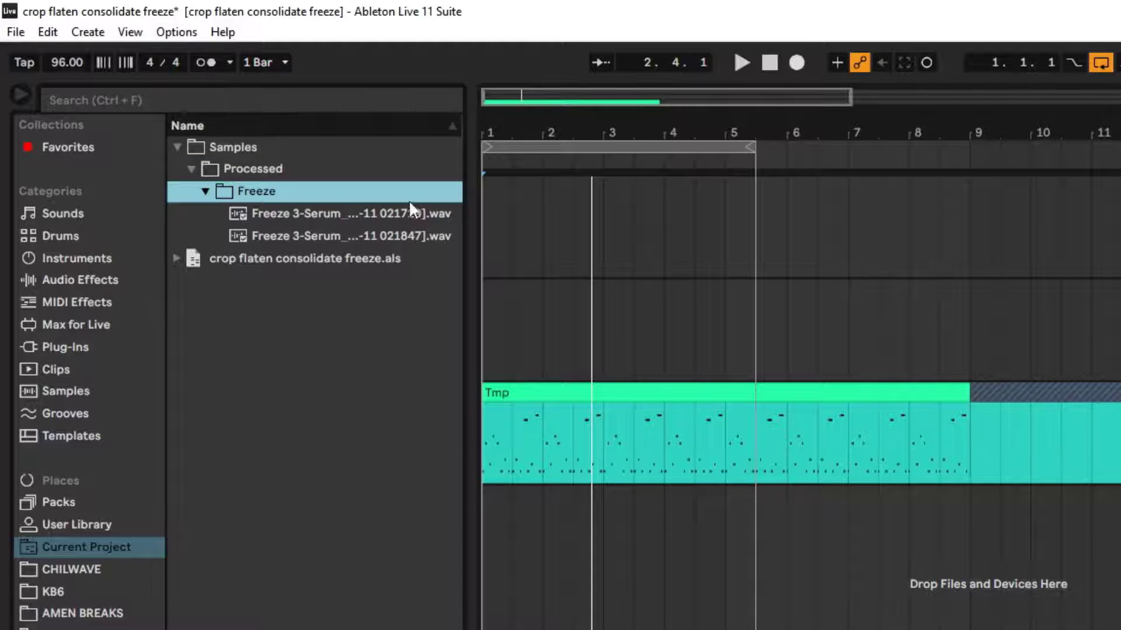
{"action": "left_click", "coordinate": [338, 211]}
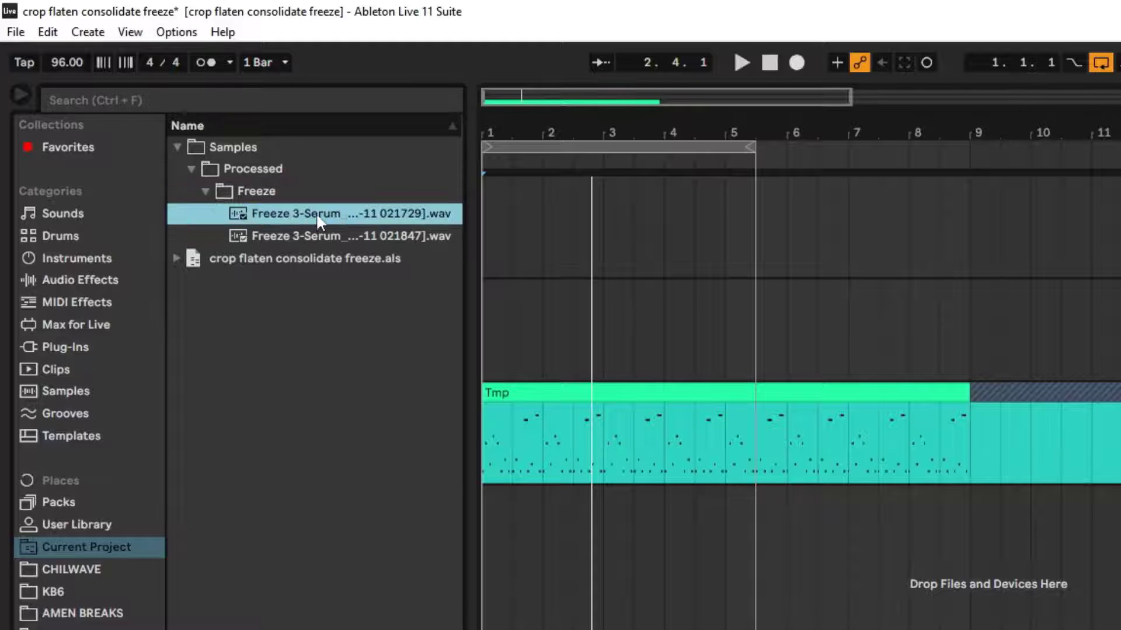
{"action": "left_click", "coordinate": [317, 235]}
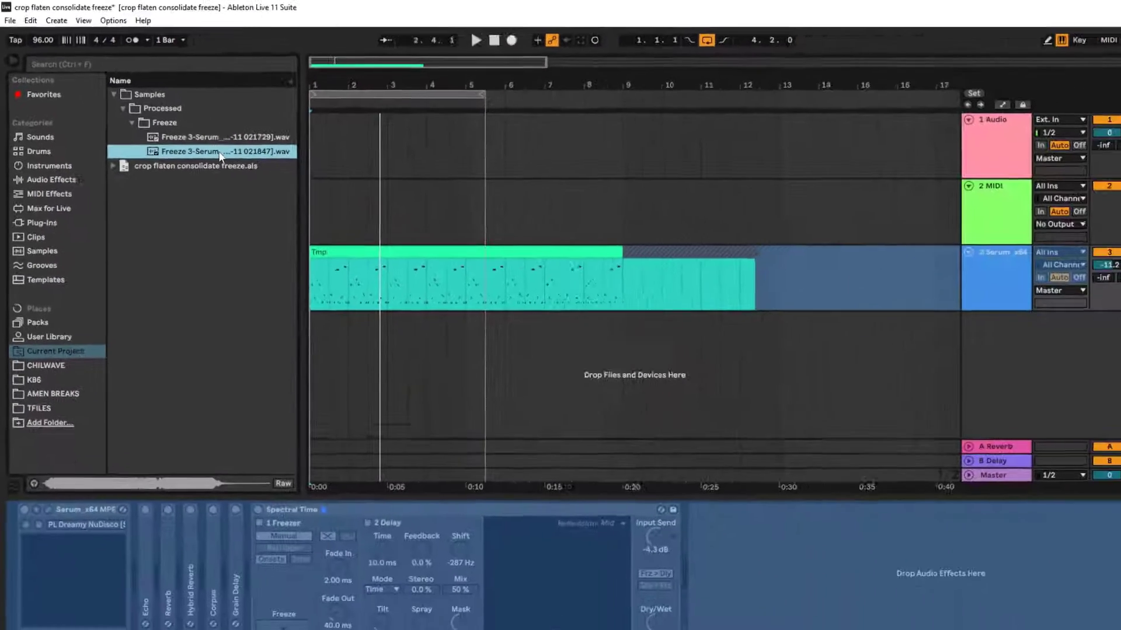
- Place the freeze file ending in 021847 at bar 1 on a new audio track below Serum, and select the Serum track
{"action": "left_click_drag", "start_coordinate": [321, 225], "coordinate": [532, 548]}
{"action": "left_click_drag", "start_coordinate": [337, 348], "coordinate": [294, 339]}
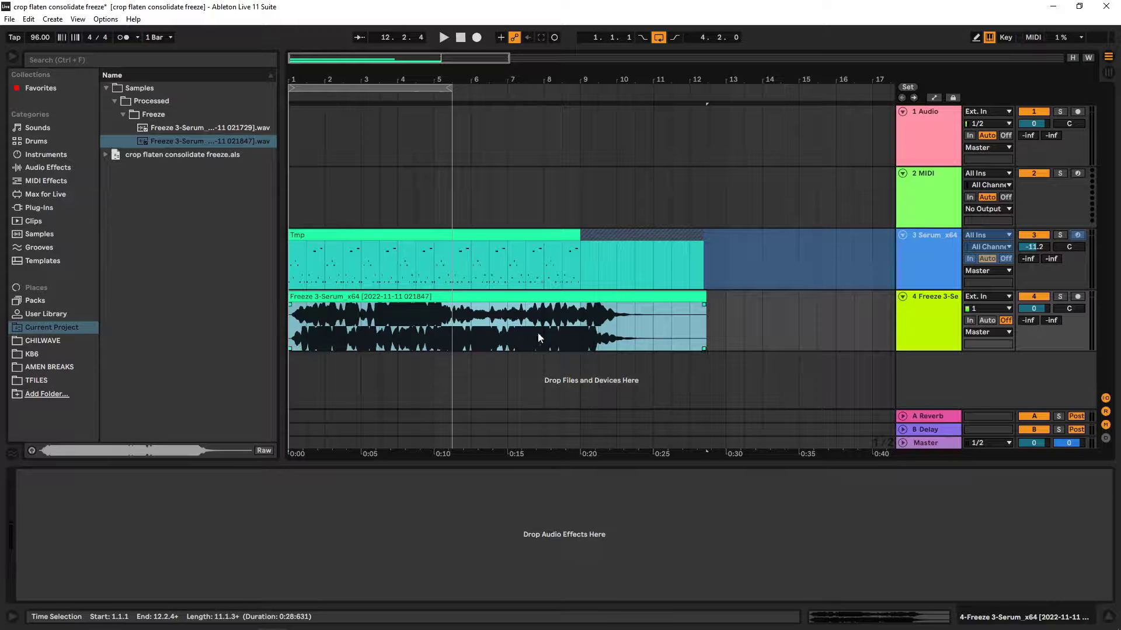
{"action": "left_click", "coordinate": [919, 257]}
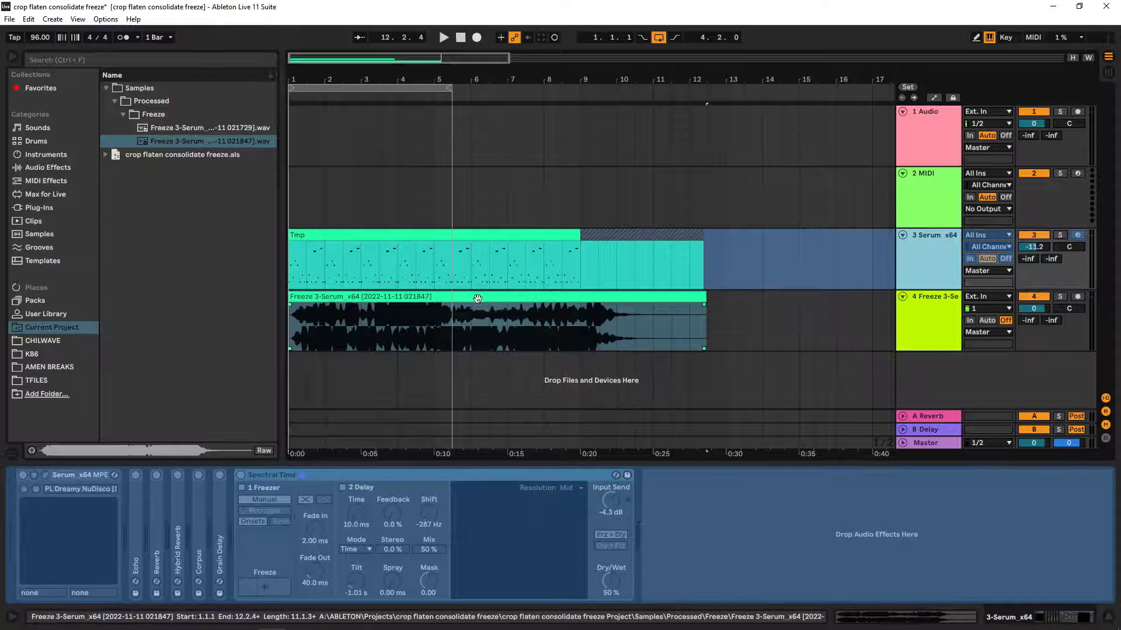
- Undo placing the freeze file on the new audio track and unfreeze the Serum track
{"action": "key", "text": "ctrl+z"}
{"action": "right_click", "coordinate": [944, 257]}
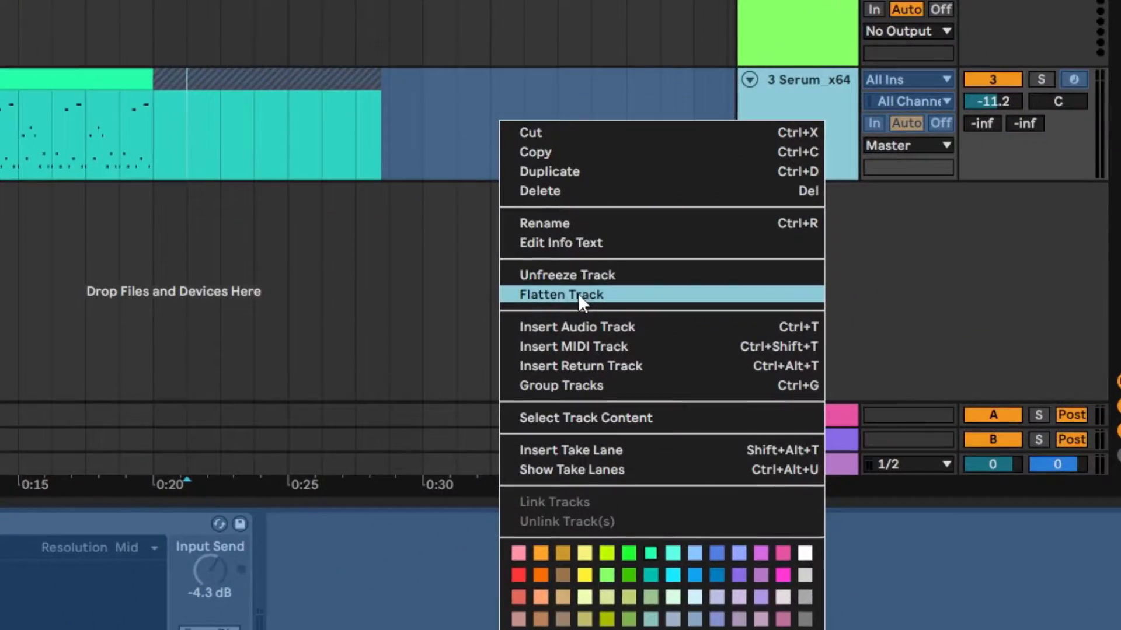
{"action": "left_click", "coordinate": [578, 275]}
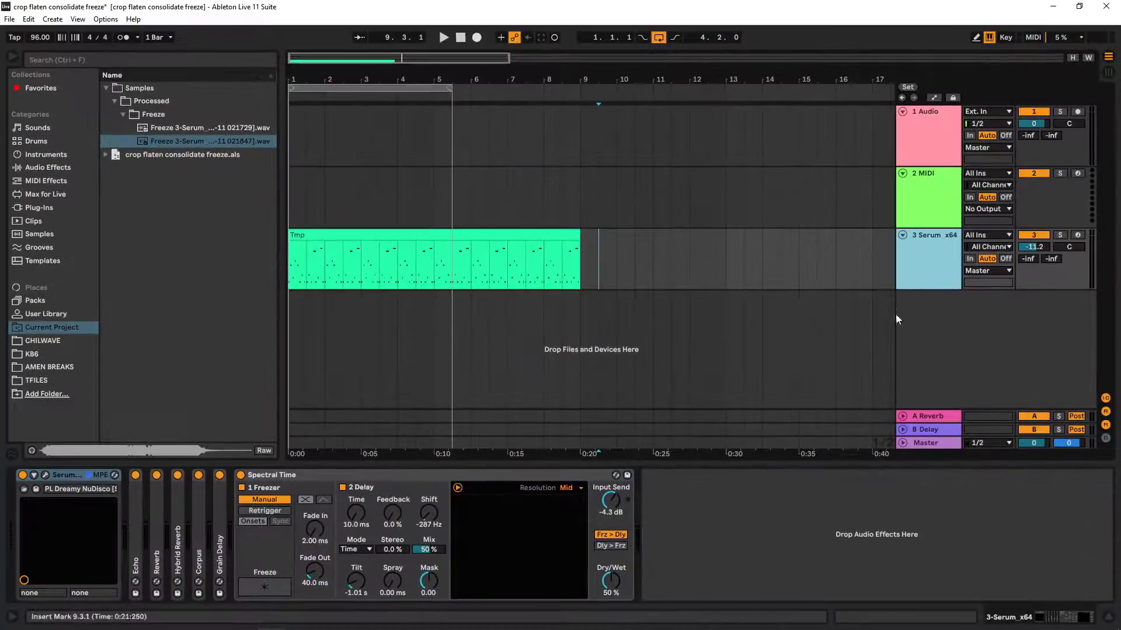
- Freeze the Serum track again and preview the freeze file ending in 022157 in the project's Freeze folder
{"action": "right_click", "coordinate": [905, 234]}
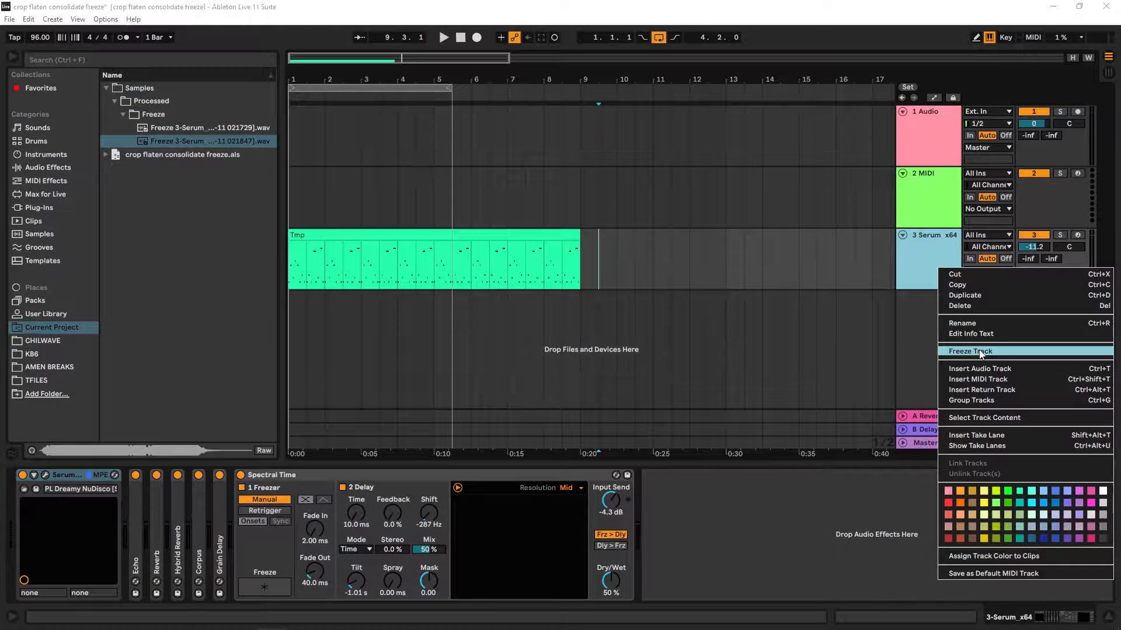
{"action": "left_click", "coordinate": [926, 271]}
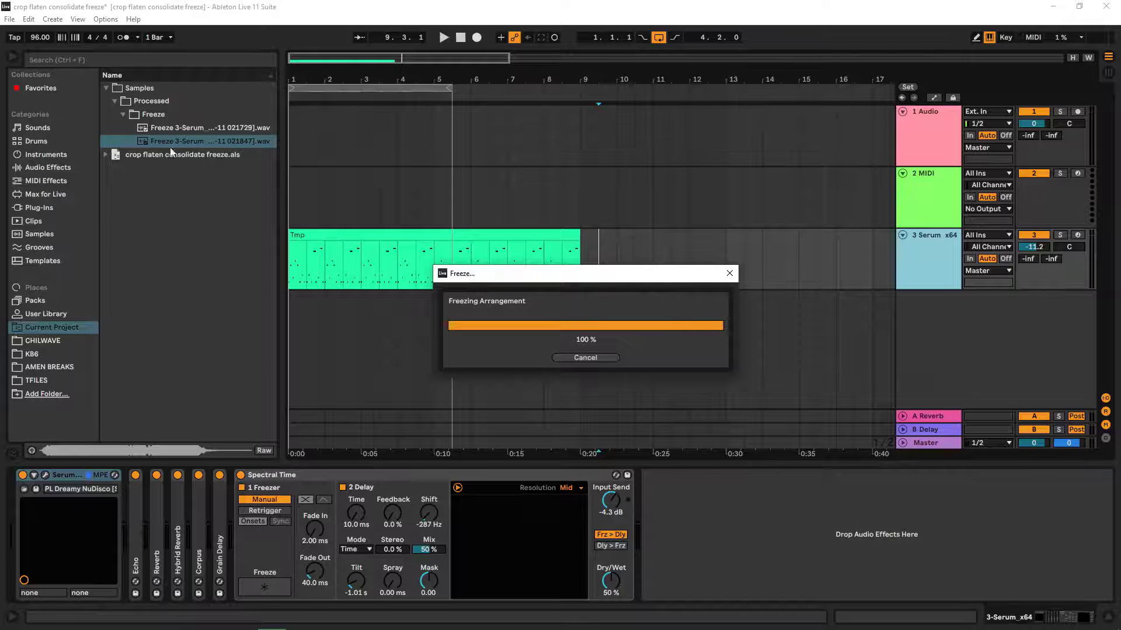
{"action": "left_click", "coordinate": [204, 157]}
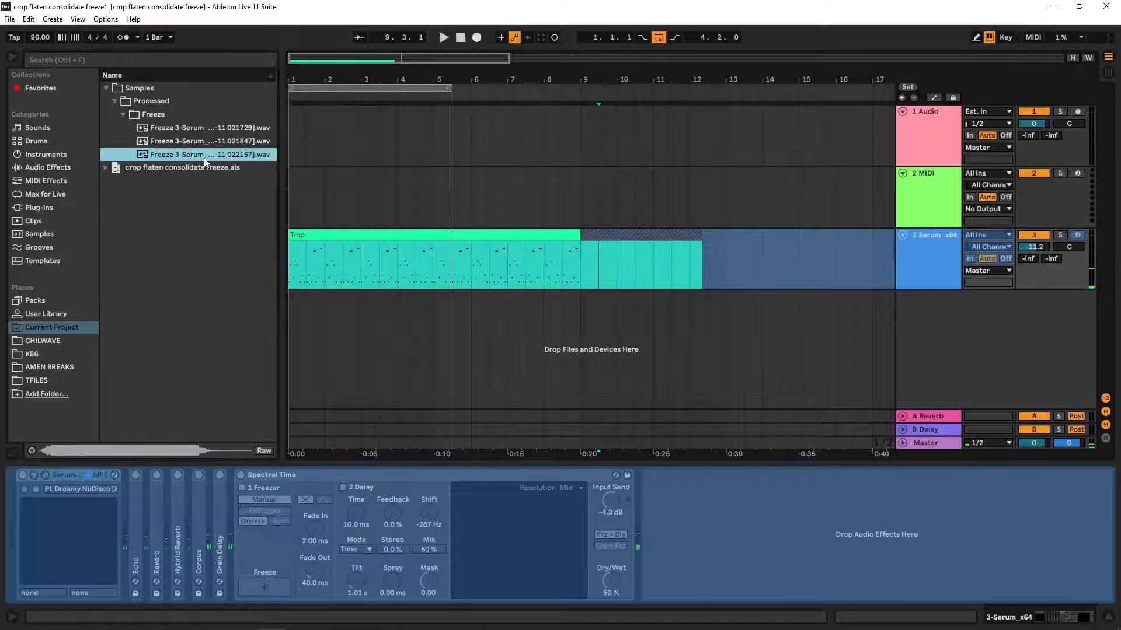
- Place the freeze file ending in 022157 at bar 1 on a new audio track, inspect its clip, and undo the placement
{"action": "right_click", "coordinate": [945, 273]}
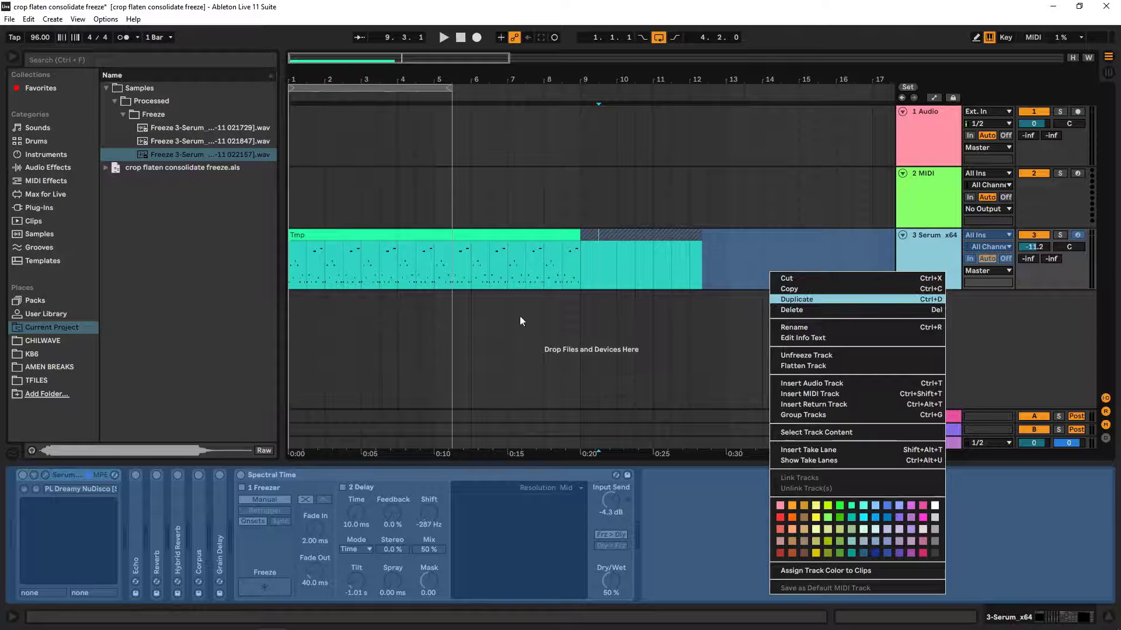
{"action": "left_click", "coordinate": [912, 240]}
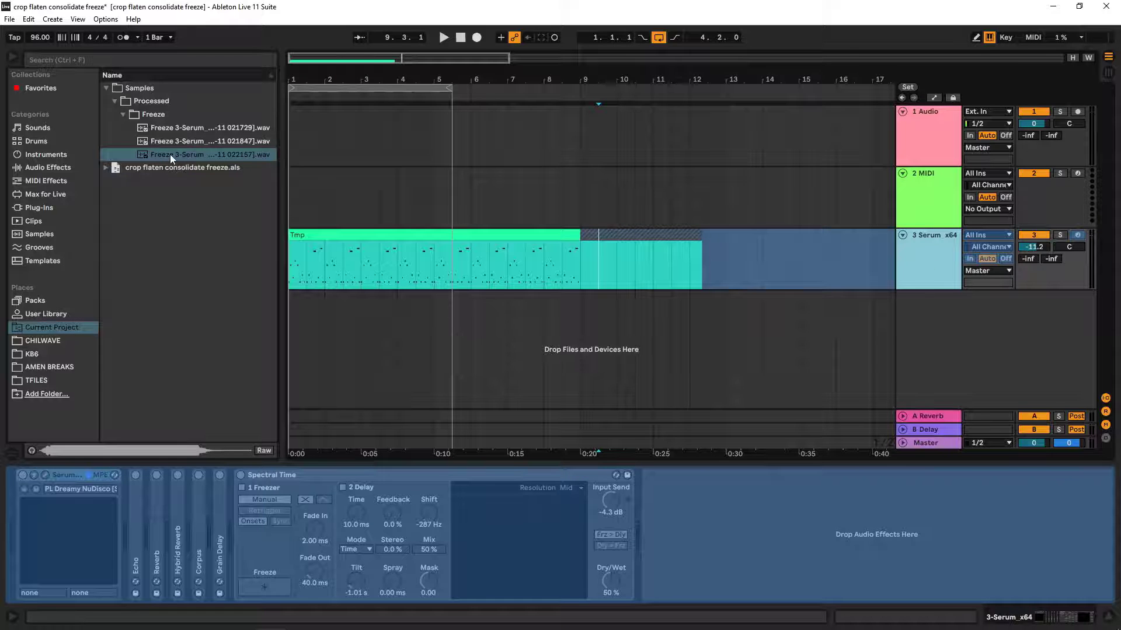
{"action": "left_click_drag", "start_coordinate": [170, 154], "coordinate": [291, 322]}
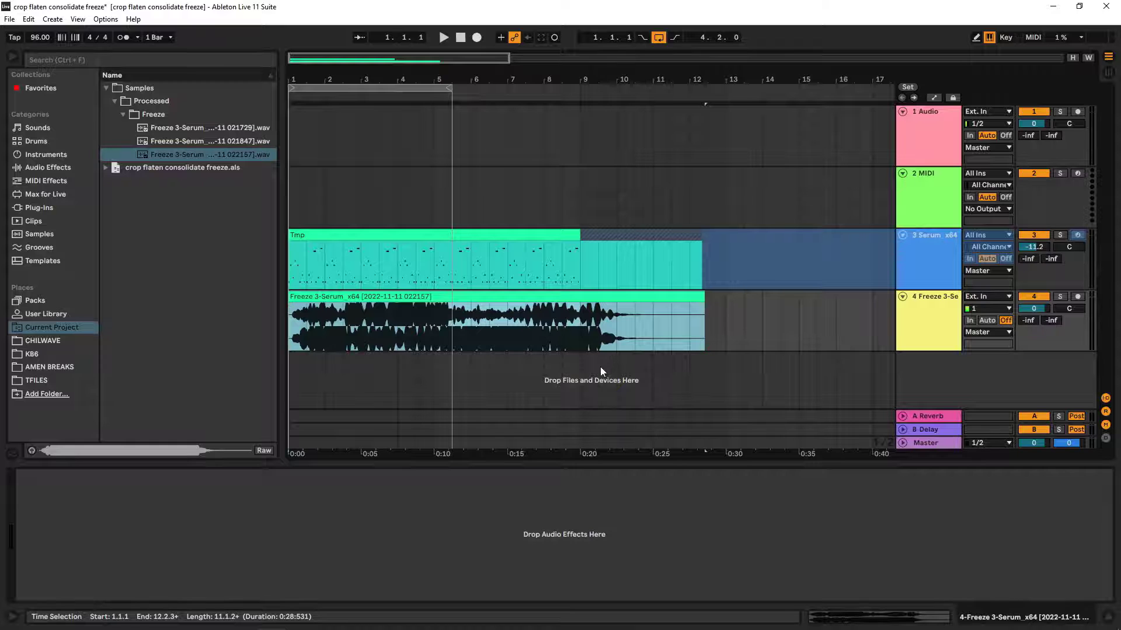
{"action": "left_click", "coordinate": [404, 300]}
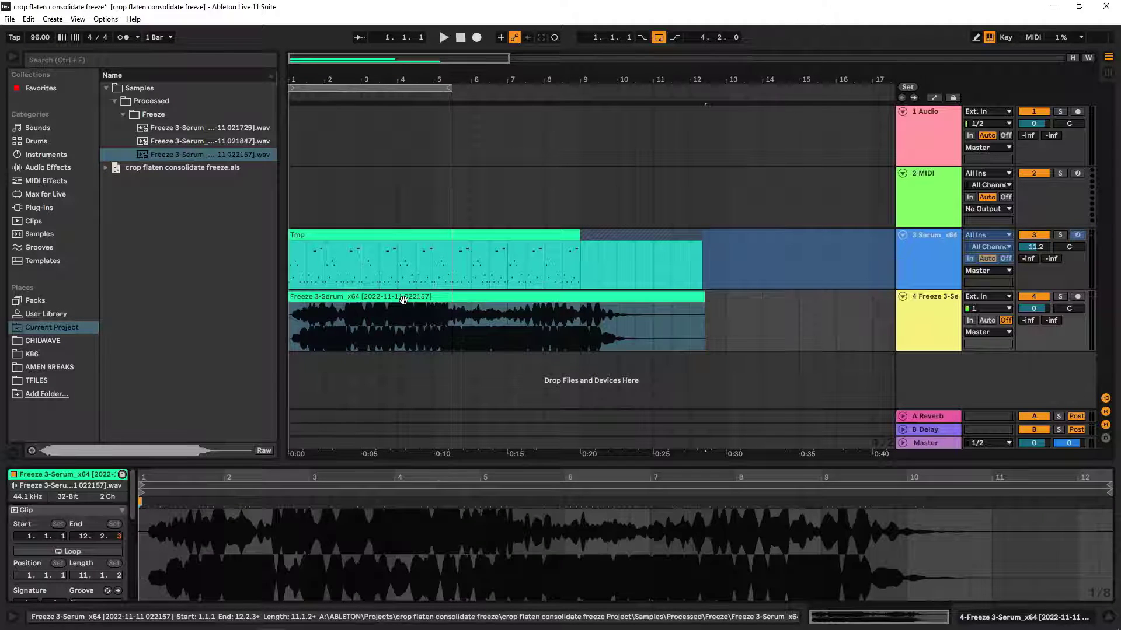
{"action": "key", "text": "ctrl+z"}
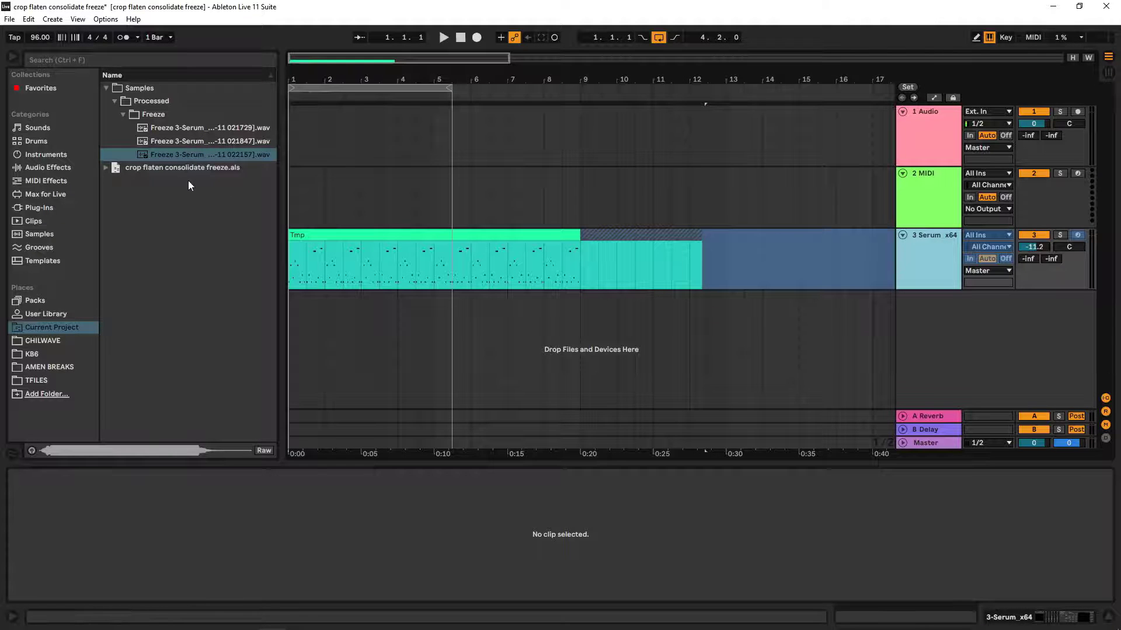
- Flatten the frozen Serum track and check the project's Samples/Processed folder and its Freeze subfolder
{"action": "right_click", "coordinate": [921, 257]}
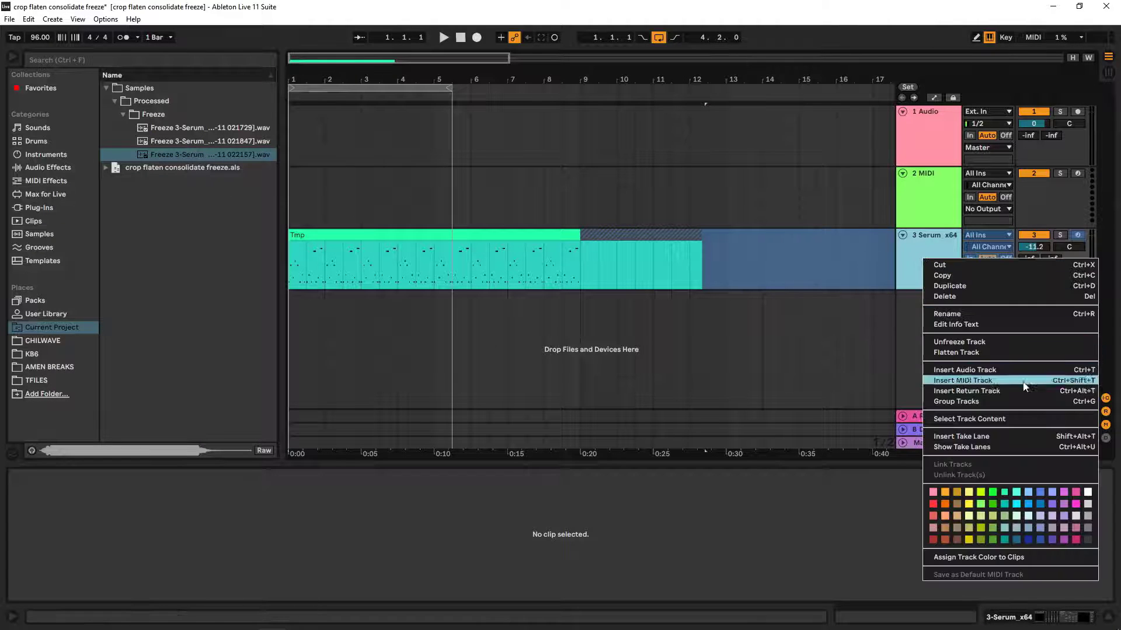
{"action": "left_click", "coordinate": [957, 352]}
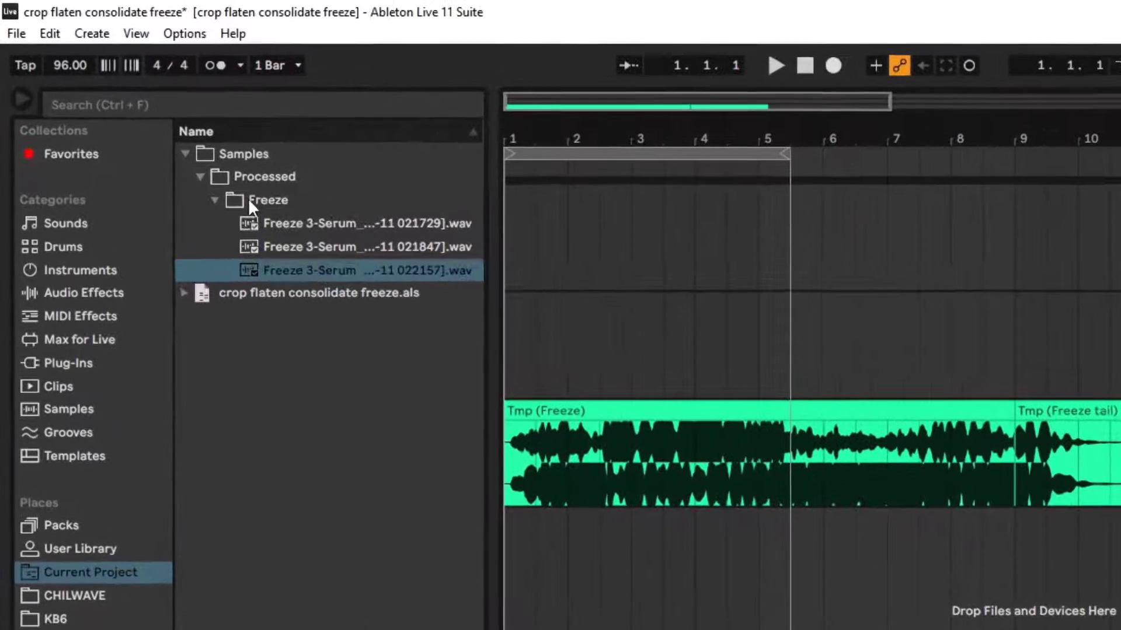
{"action": "left_click", "coordinate": [126, 109]}
{"action": "left_click", "coordinate": [225, 181]}
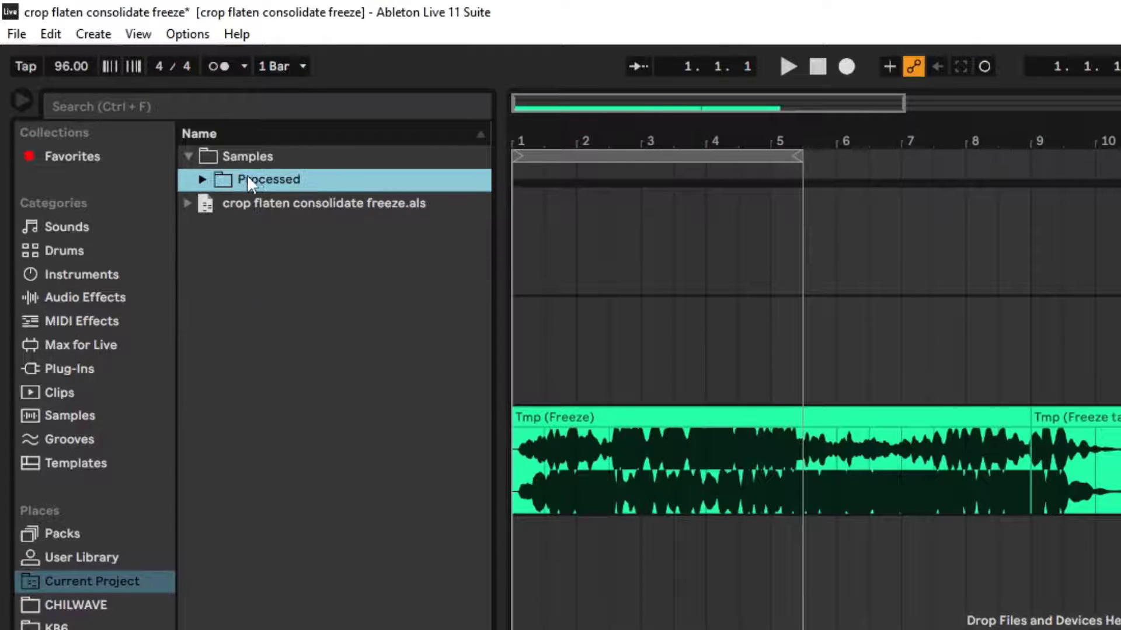
{"action": "left_click", "coordinate": [204, 179]}
{"action": "left_click", "coordinate": [217, 204]}
{"action": "left_click", "coordinate": [217, 203]}
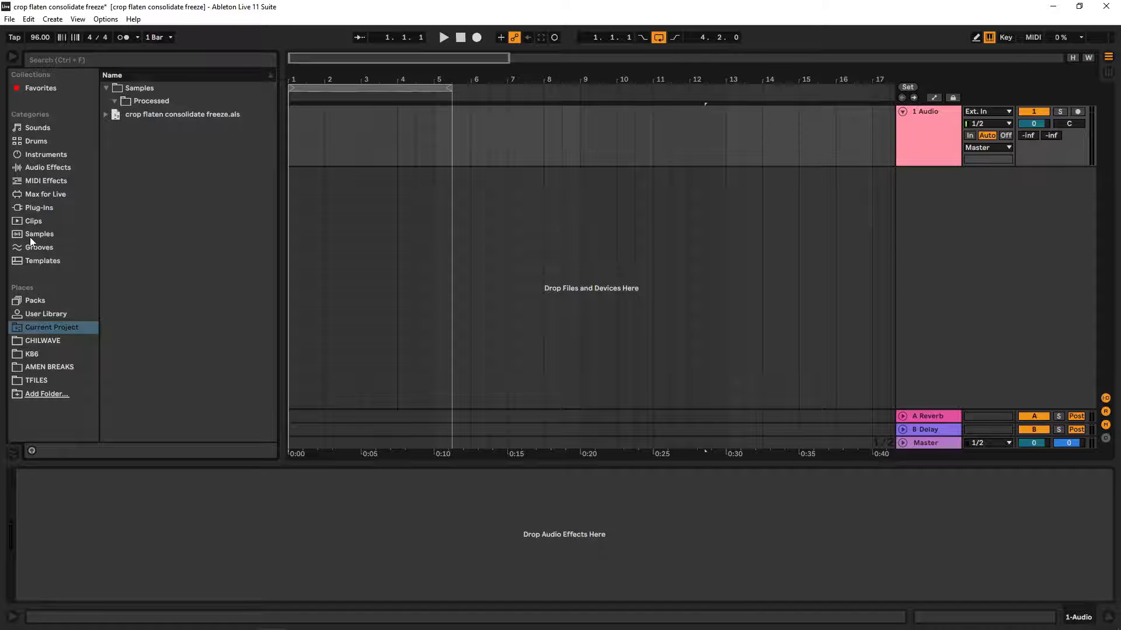
- Place KICK3.WAV from the TFILES folder at bar 1 of the audio track and enlarge the clip view
{"action": "left_click", "coordinate": [36, 380]}
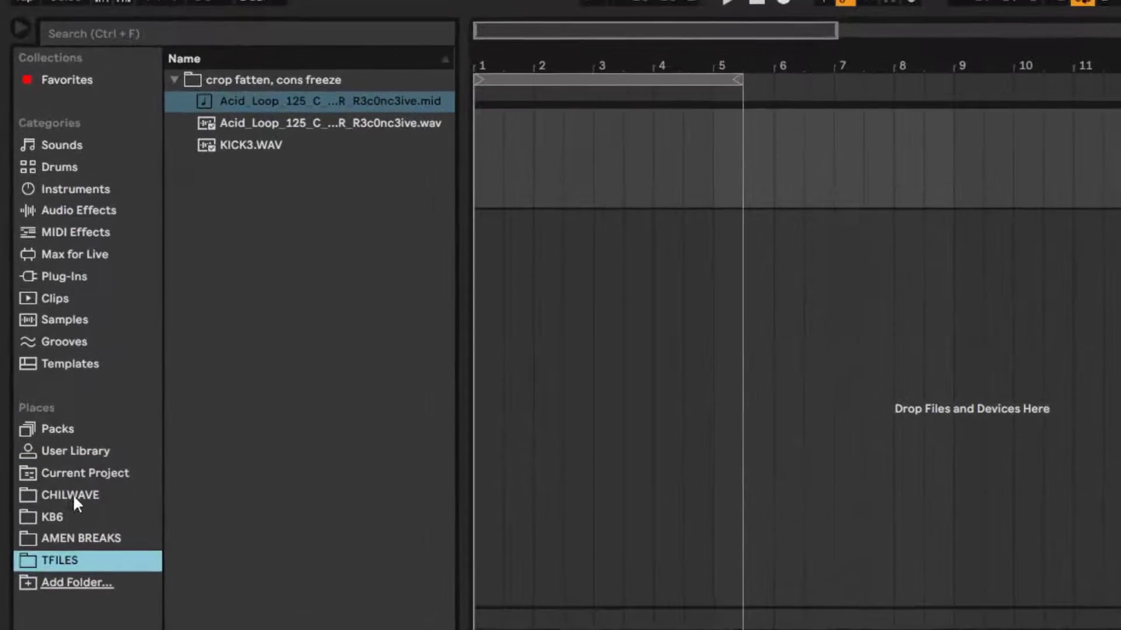
{"action": "left_click", "coordinate": [258, 144]}
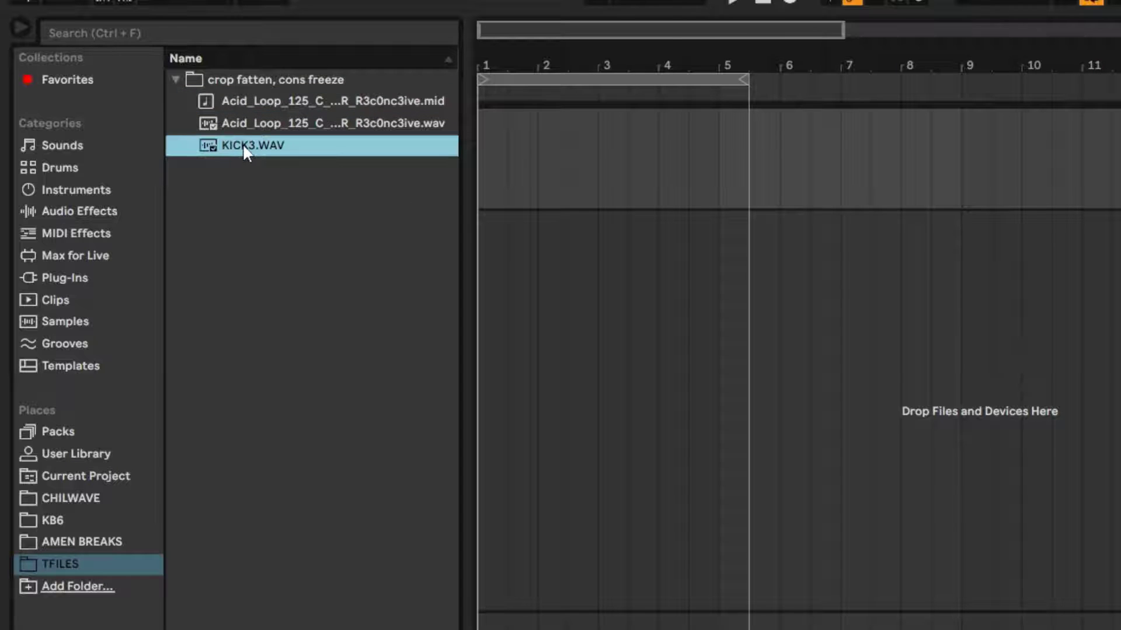
{"action": "left_click_drag", "start_coordinate": [244, 143], "coordinate": [488, 128]}
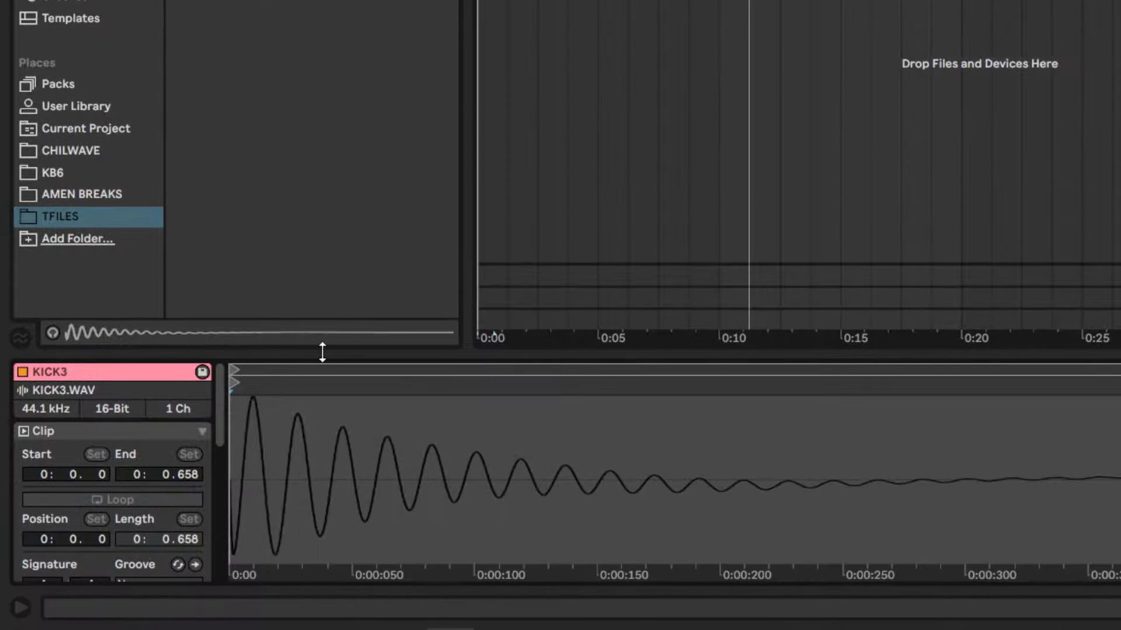
{"action": "left_click_drag", "start_coordinate": [324, 332], "coordinate": [465, 12]}
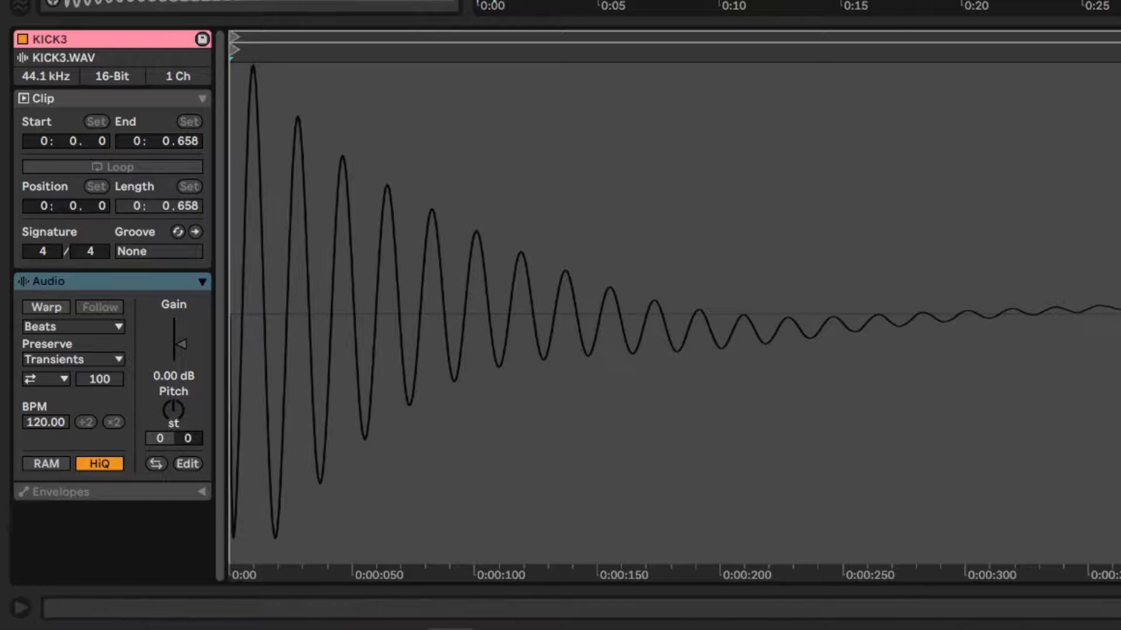
- Examine the recording Bit Depth options in the preferences, keep 24, and close the preferences
{"action": "left_click", "coordinate": [105, 20]}
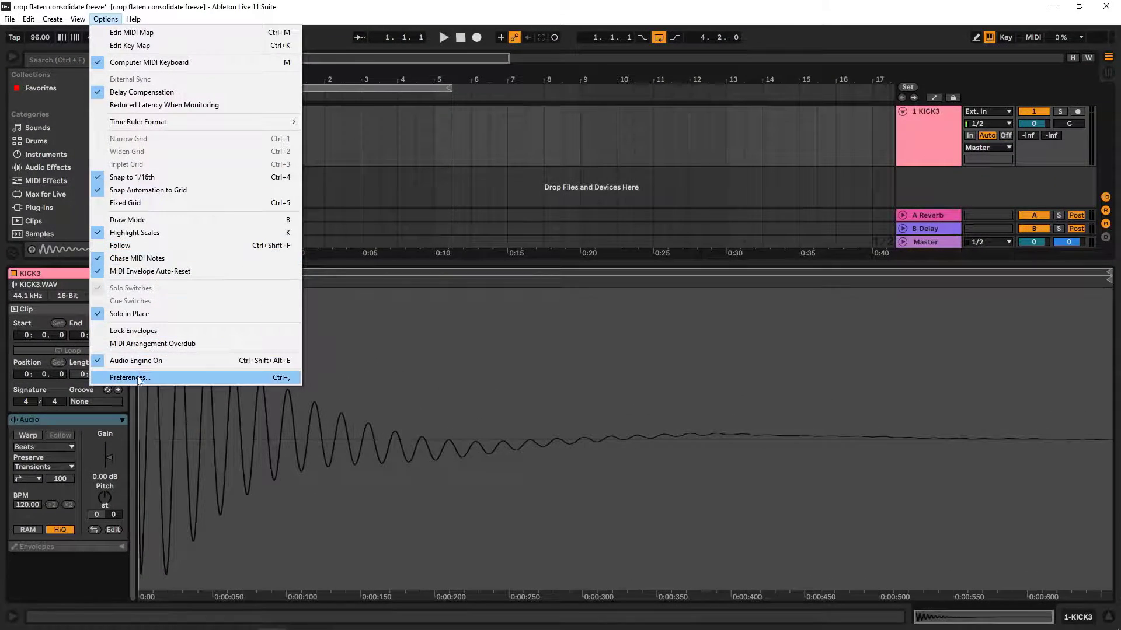
{"action": "left_click", "coordinate": [137, 378]}
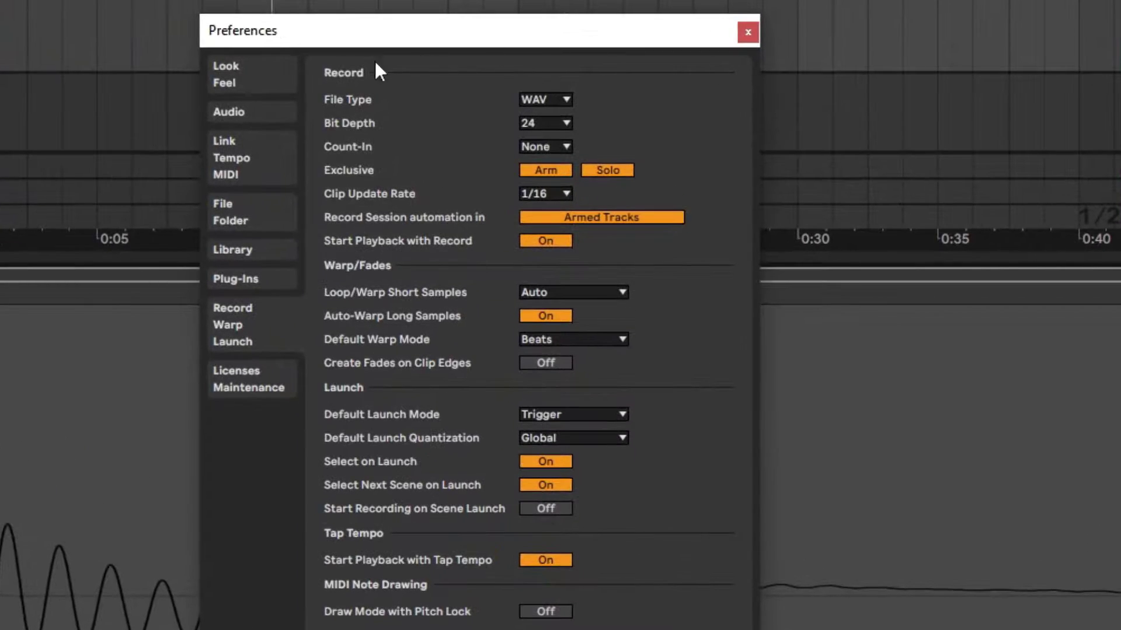
{"action": "left_click", "coordinate": [565, 124]}
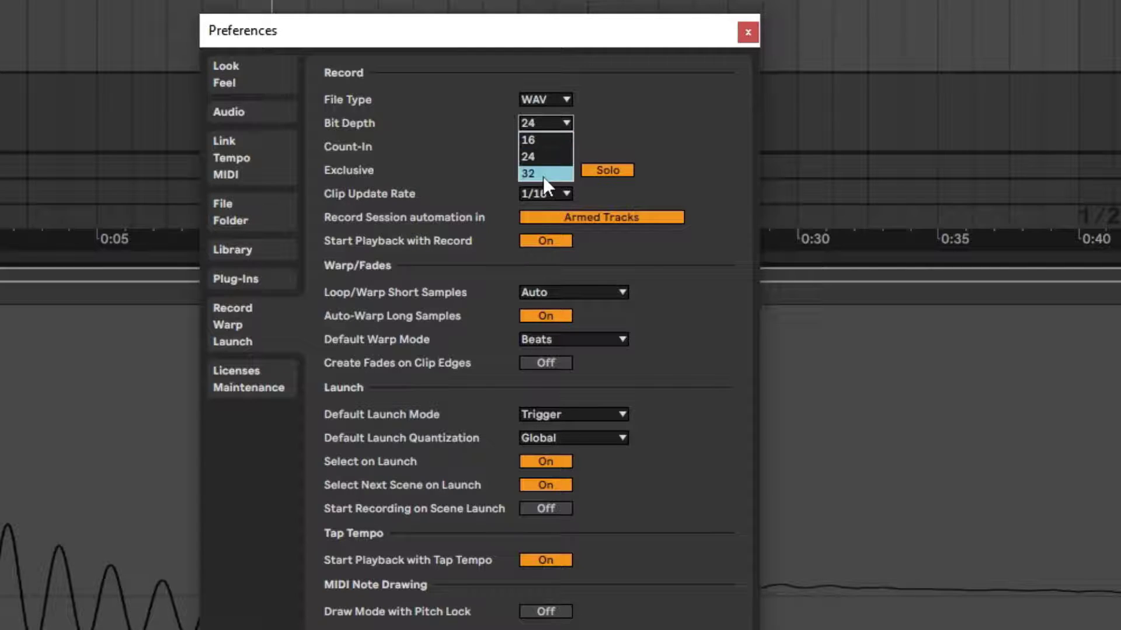
{"action": "left_click", "coordinate": [647, 93]}
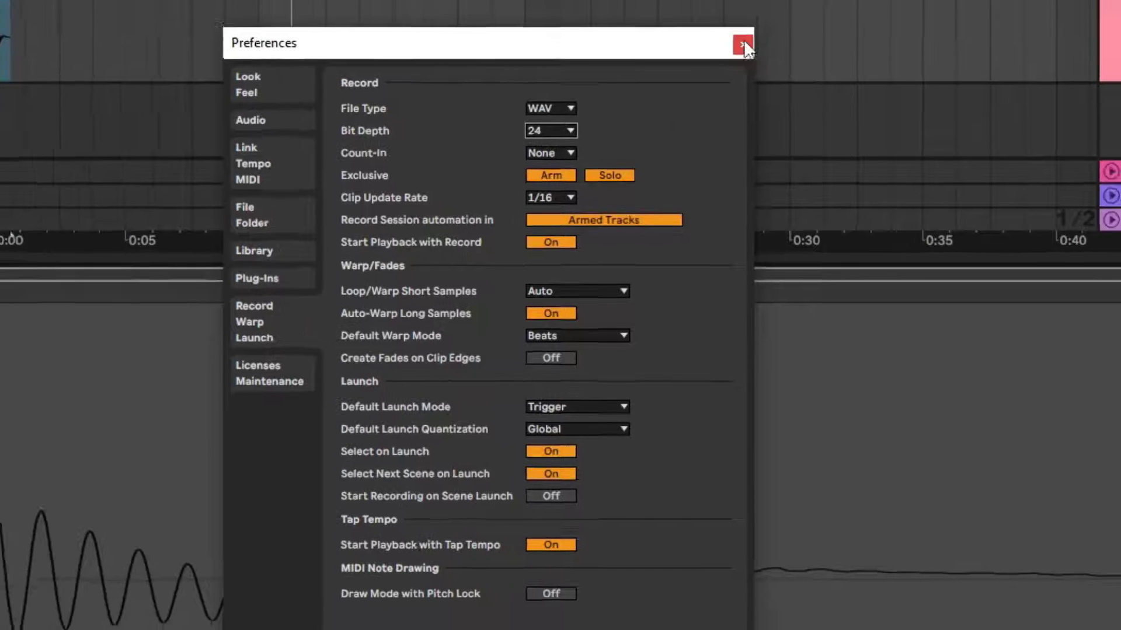
{"action": "left_click", "coordinate": [748, 32]}
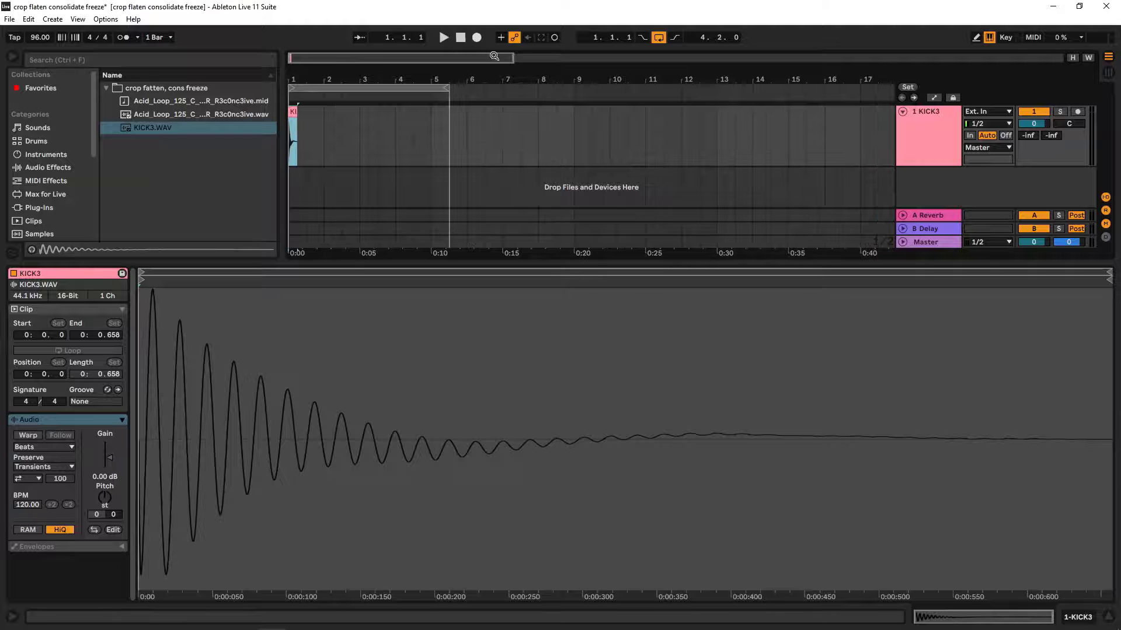
- Crop the KICK3 clip at the start of the arrangement
{"action": "left_click_drag", "start_coordinate": [507, 58], "coordinate": [298, 62]}
{"action": "left_click", "coordinate": [352, 124]}
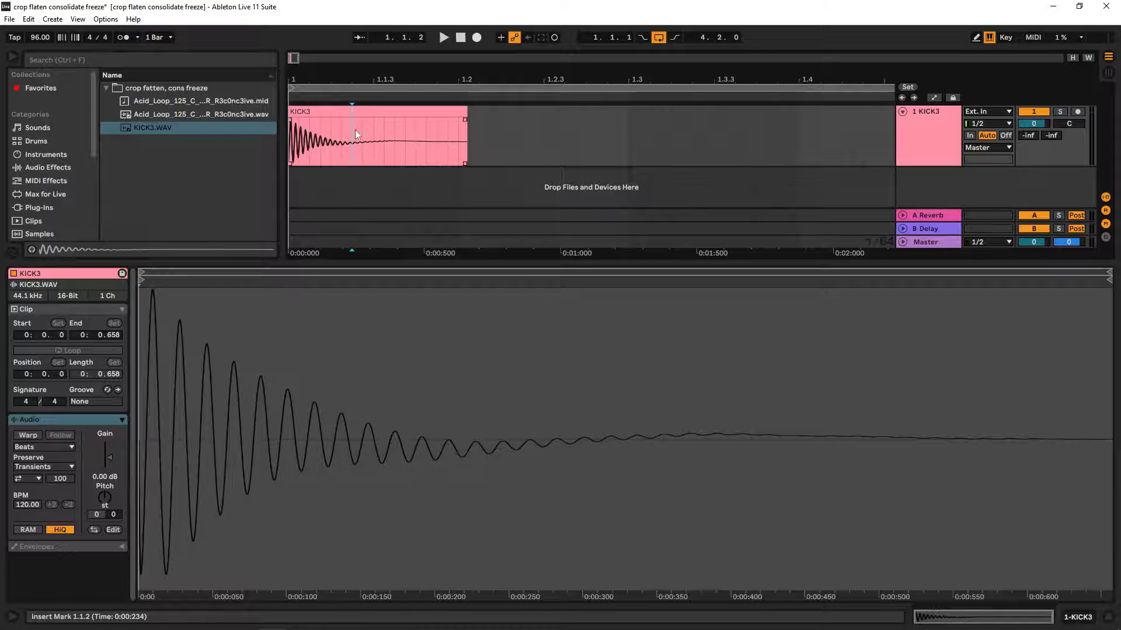
{"action": "right_click", "coordinate": [370, 116]}
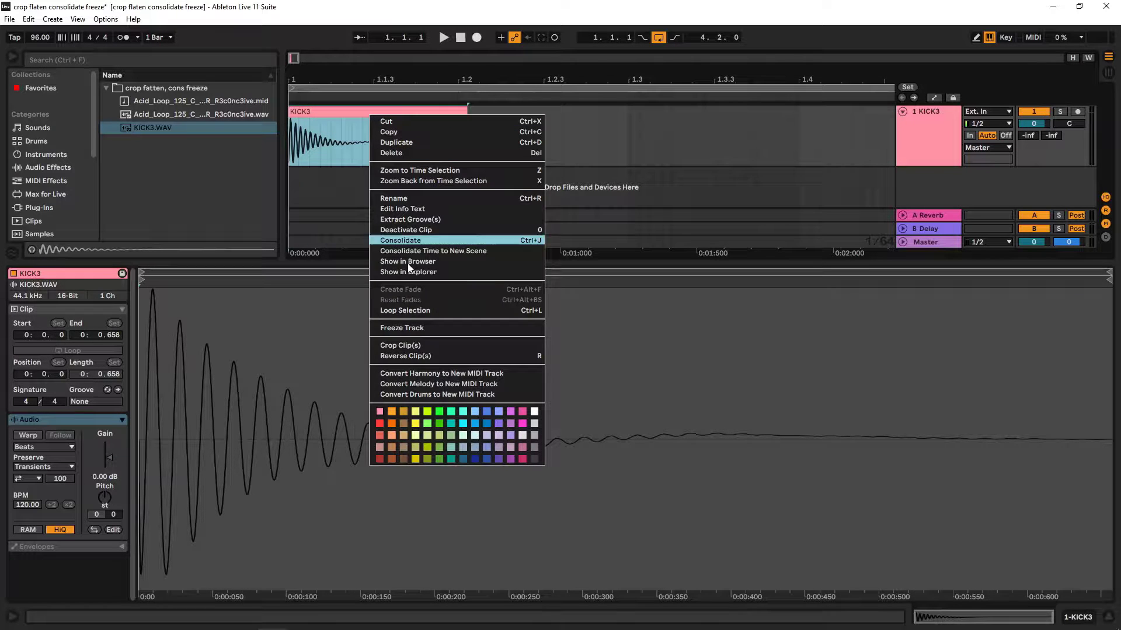
{"action": "left_click", "coordinate": [412, 345]}
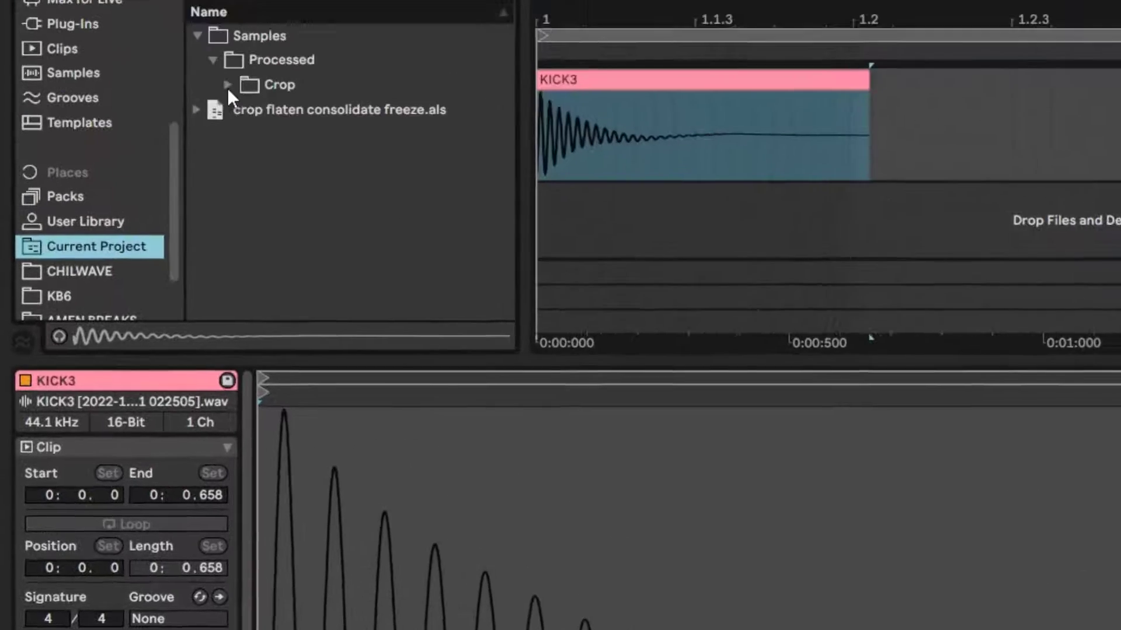
- Open the current project's Samples/Processed/Crop folder, preview the cropped KICK3 file, and inspect the bit depth of its clip
{"action": "left_click", "coordinate": [241, 225]}
{"action": "left_click", "coordinate": [408, 253]}
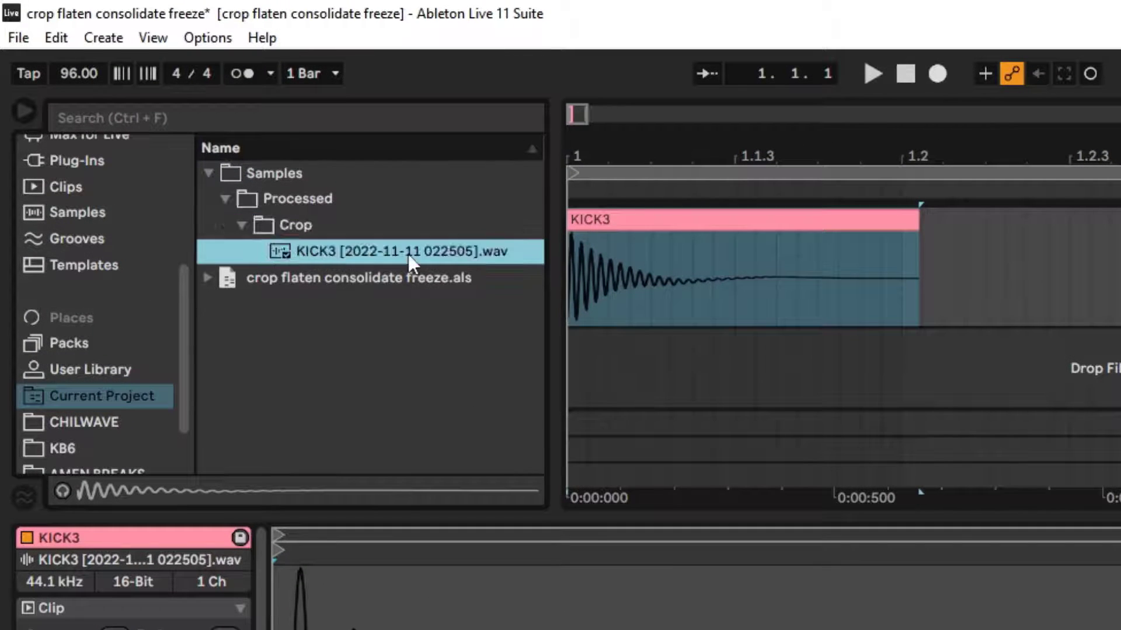
{"action": "left_click", "coordinate": [732, 223]}
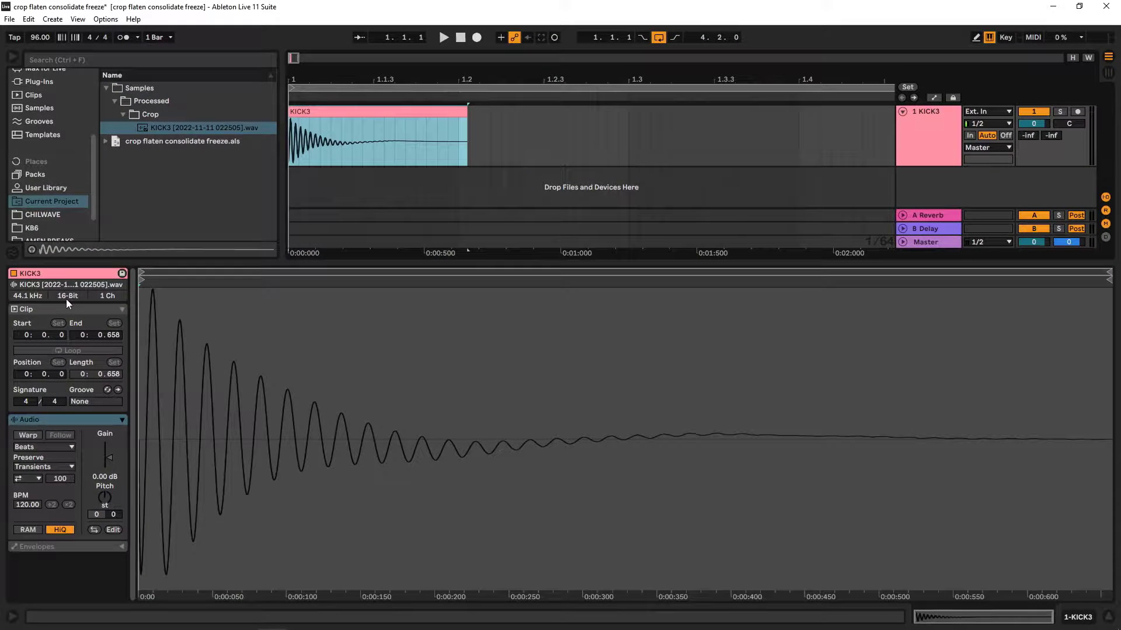
- Consolidate the cropped KICK3 clip and compare its bit depth with the recording Bit Depth in the preferences
{"action": "right_click", "coordinate": [400, 112]}
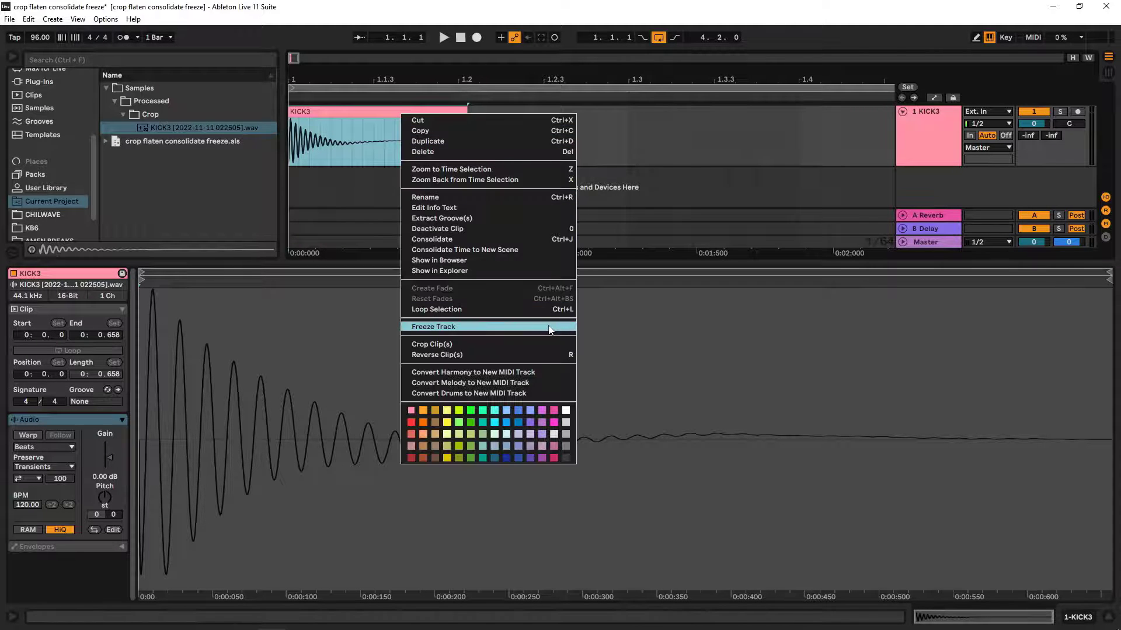
{"action": "left_click", "coordinate": [445, 239]}
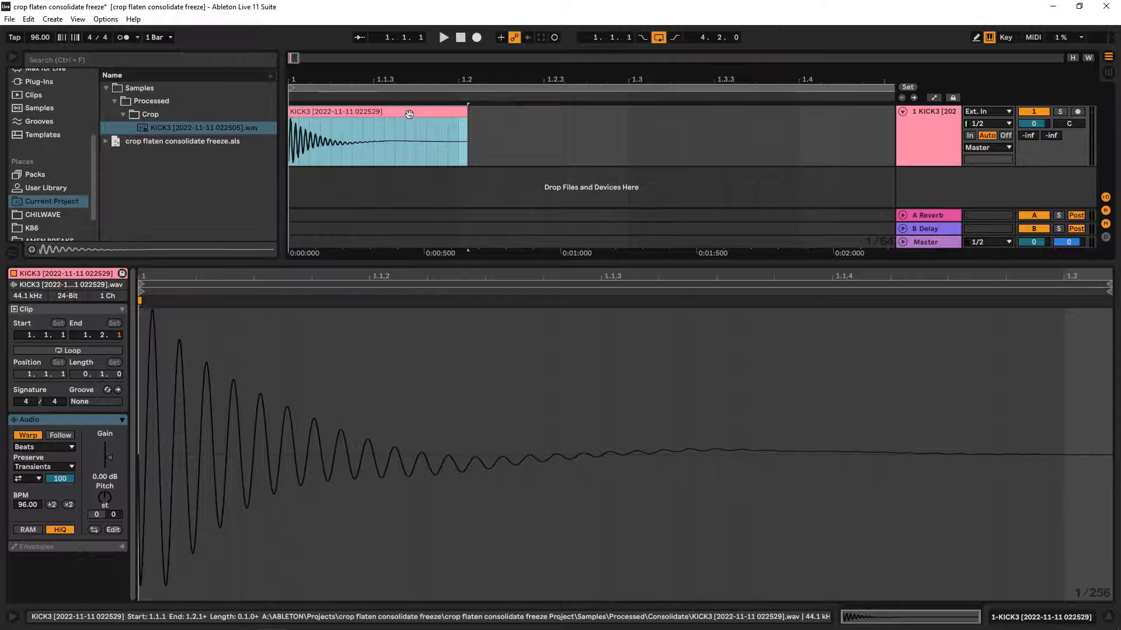
{"action": "left_click", "coordinate": [106, 19]}
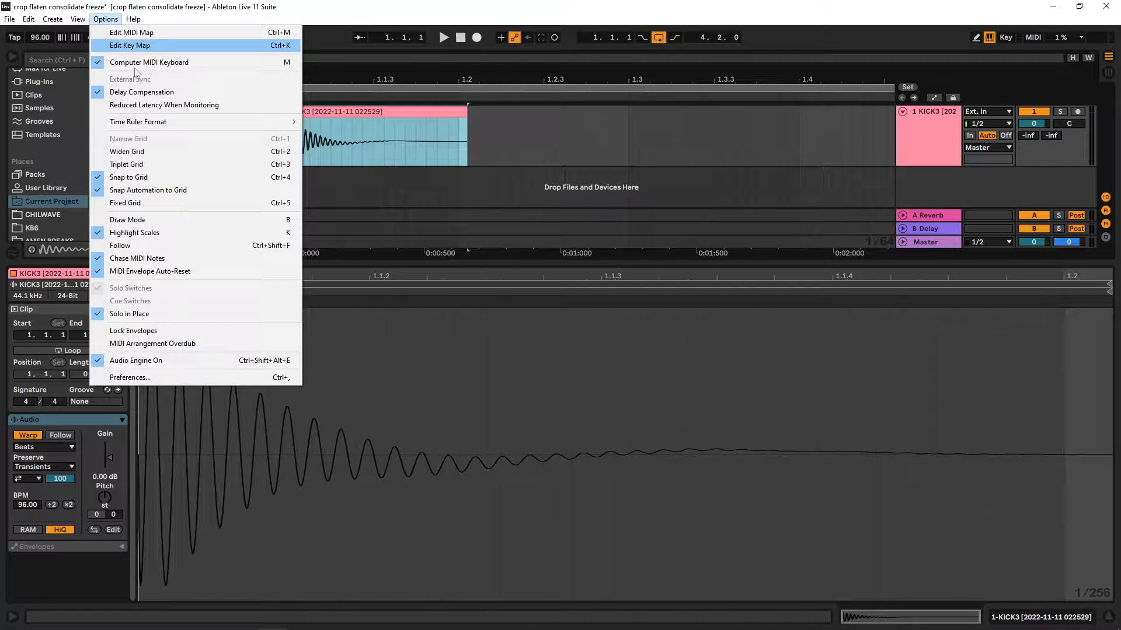
{"action": "left_click", "coordinate": [143, 379]}
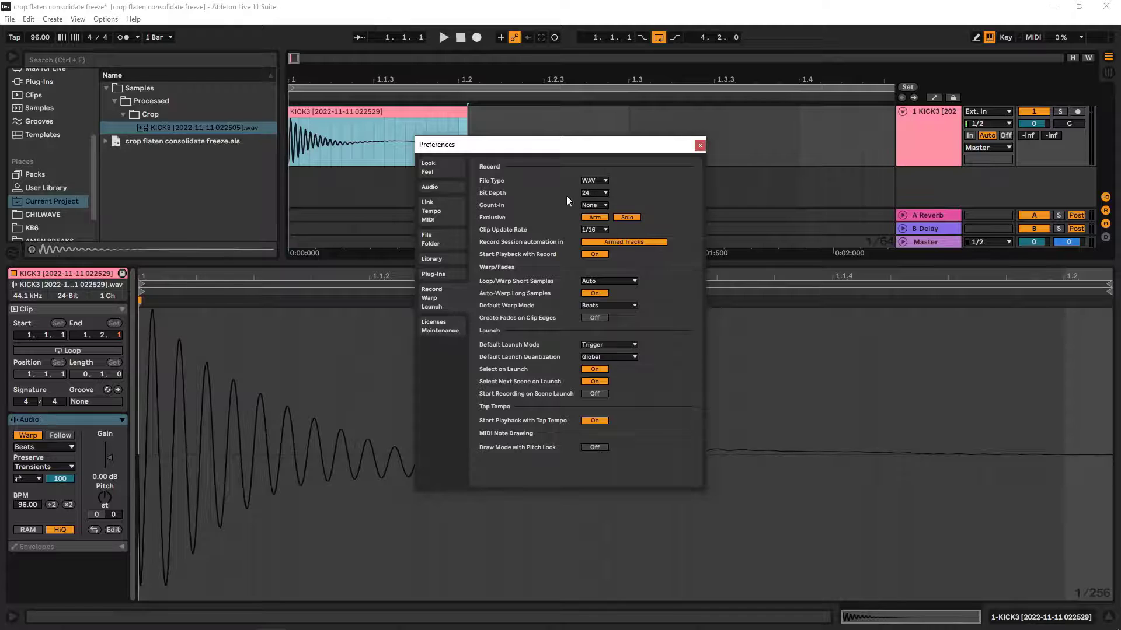
{"action": "left_click", "coordinate": [700, 147]}
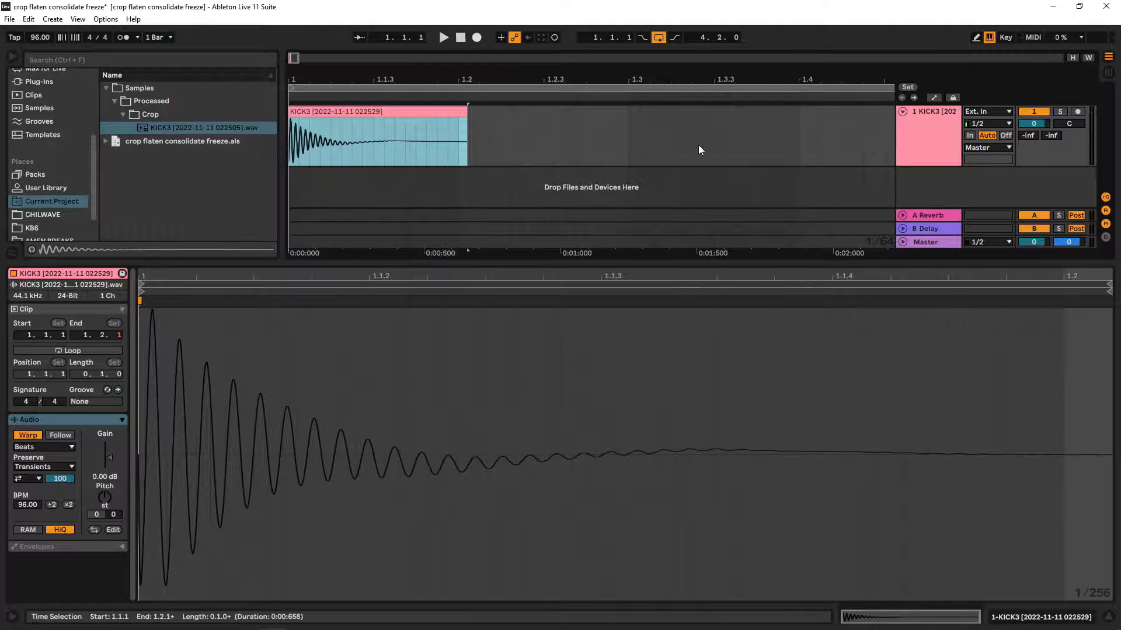
- Select the consolidated KICK3 clip and reduce the height of the clip view
{"action": "left_click", "coordinate": [302, 112]}
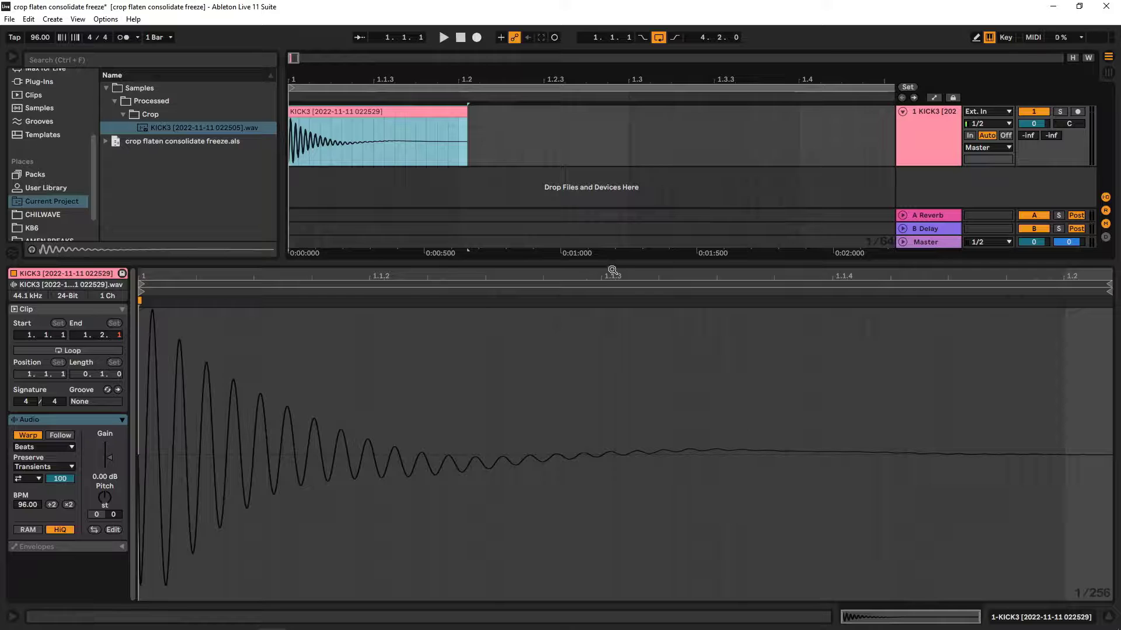
{"action": "left_click_drag", "start_coordinate": [606, 271], "coordinate": [561, 390]}
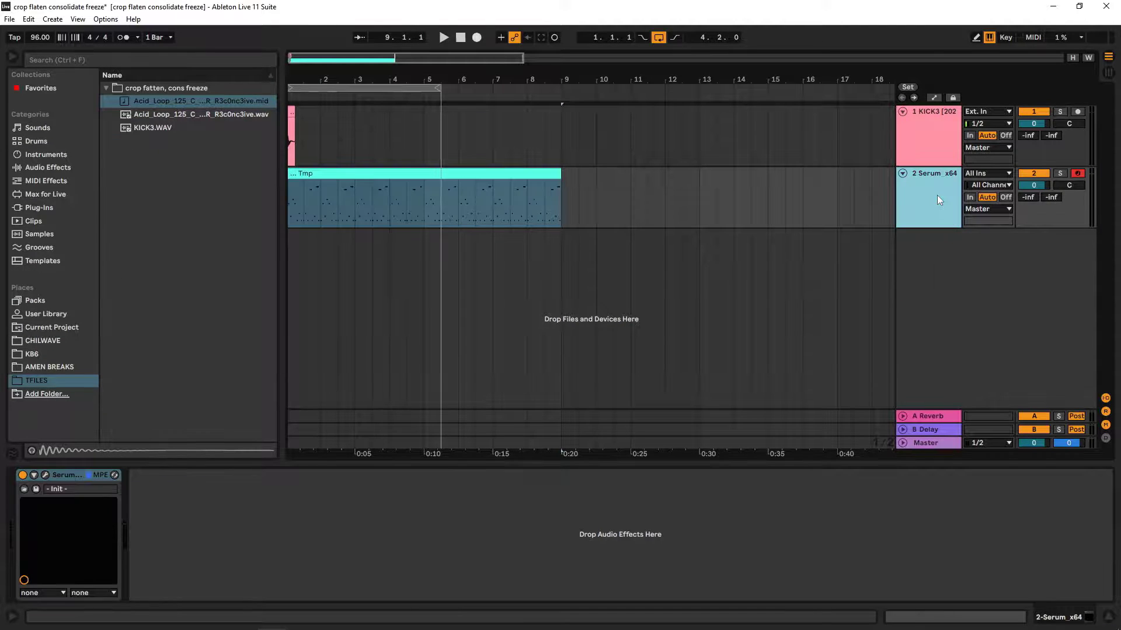
- Freeze the Serum_x64 MIDI track, then flatten it into an audio track
{"action": "right_click", "coordinate": [936, 195]}
{"action": "left_click", "coordinate": [987, 280]}
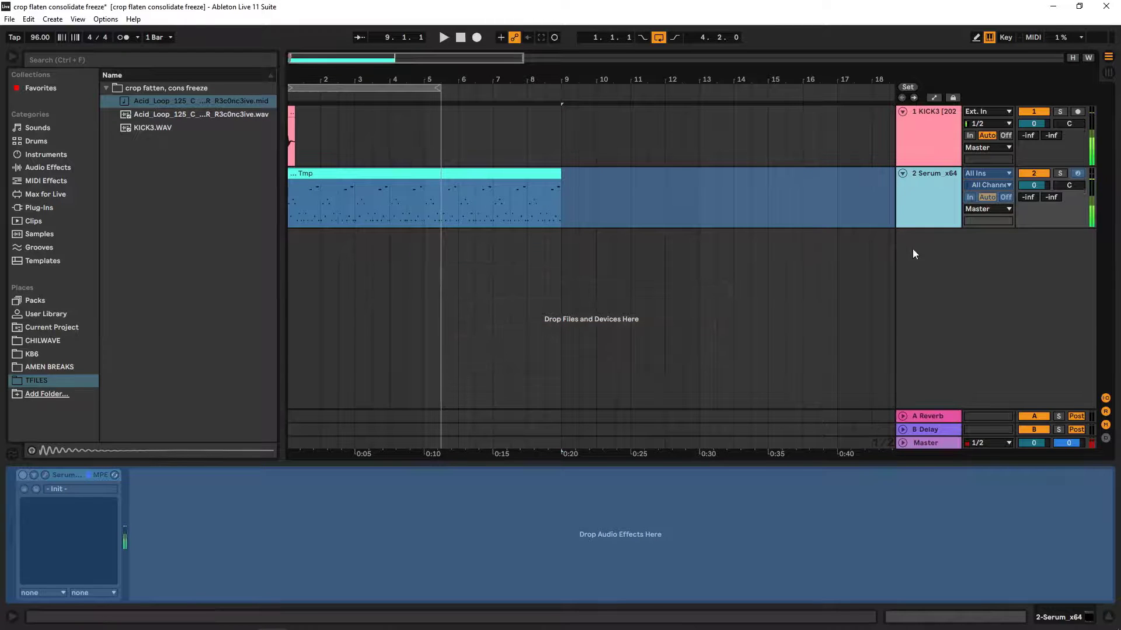
{"action": "right_click", "coordinate": [932, 204]}
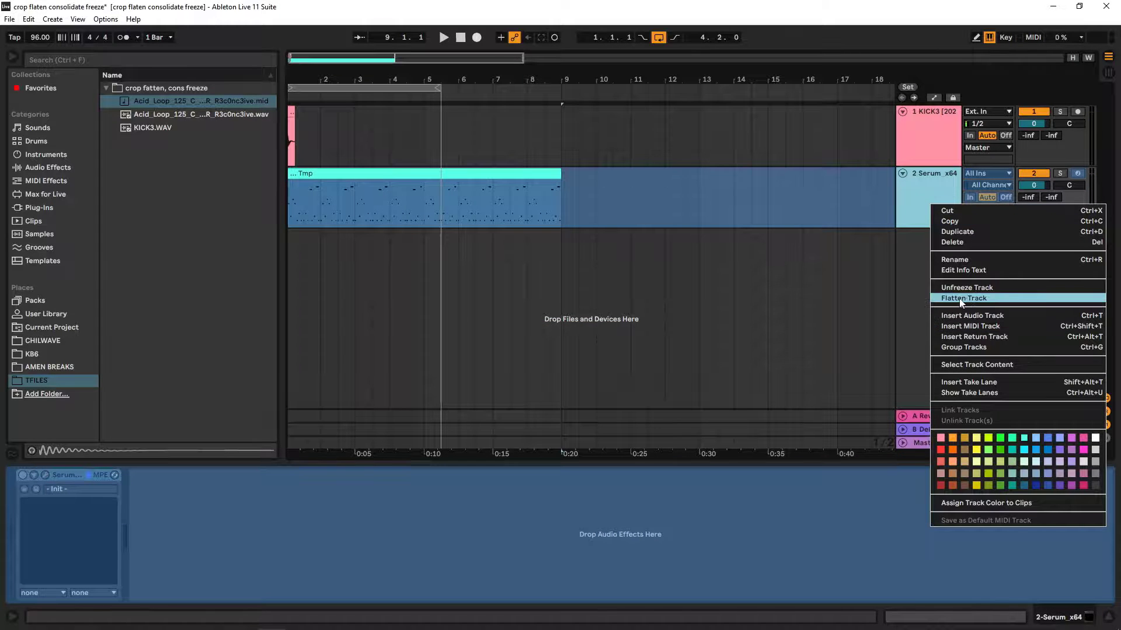
{"action": "left_click", "coordinate": [963, 298]}
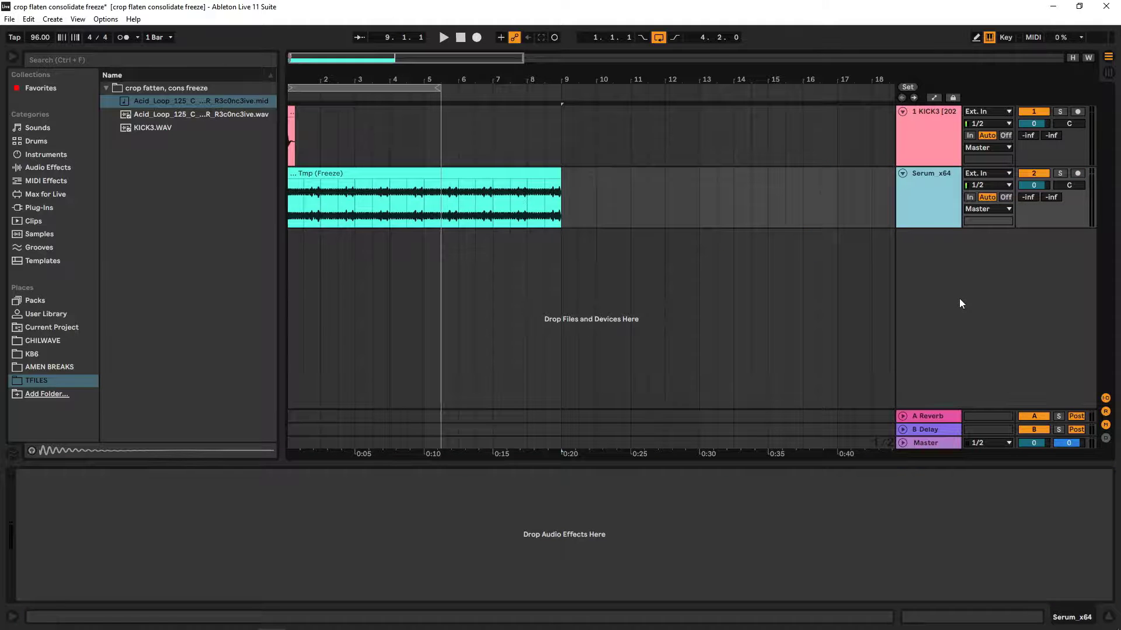
- Inspect the bit depth of the flattened Serum clip and compare it with the recording Bit Depth options in the preferences
{"action": "double_click", "coordinate": [456, 175]}
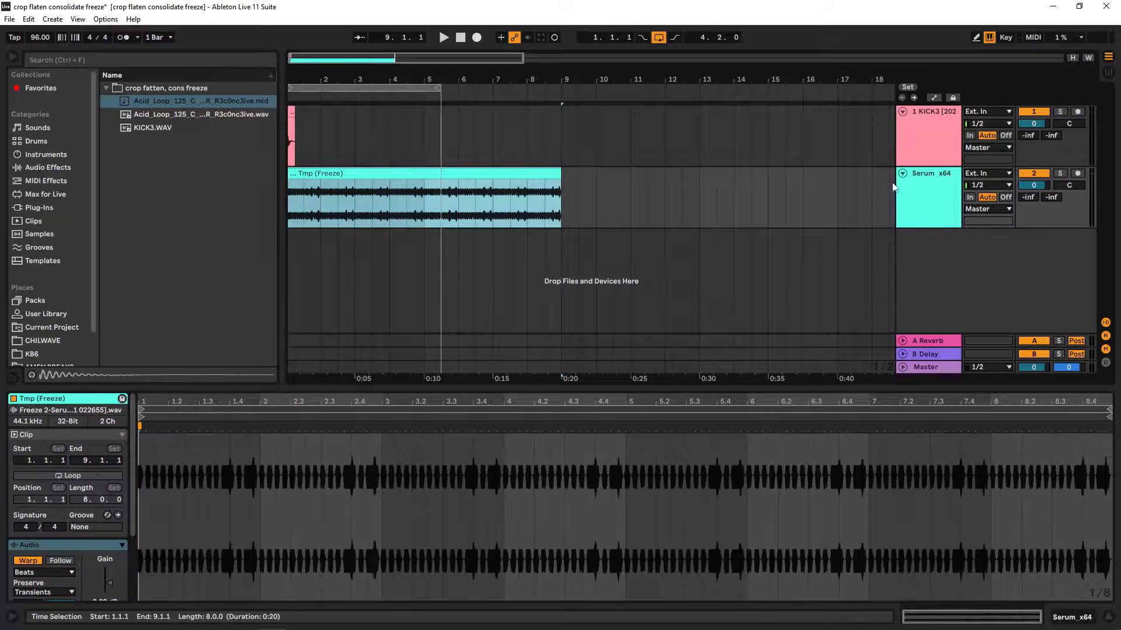
{"action": "left_click", "coordinate": [106, 19]}
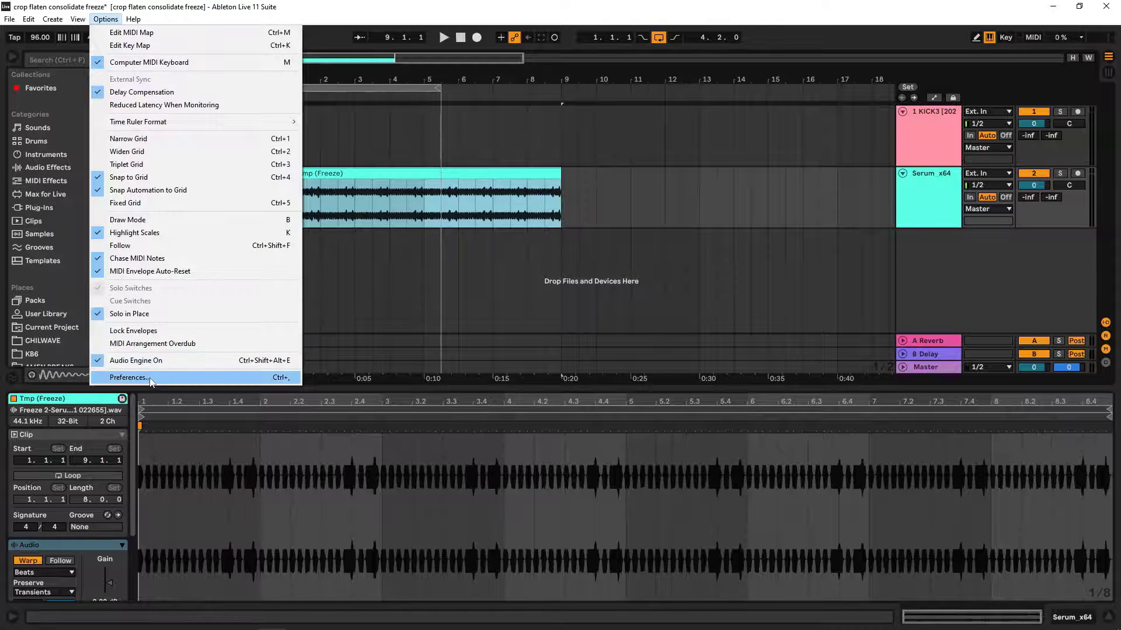
{"action": "left_click", "coordinate": [130, 377]}
{"action": "left_click", "coordinate": [595, 193]}
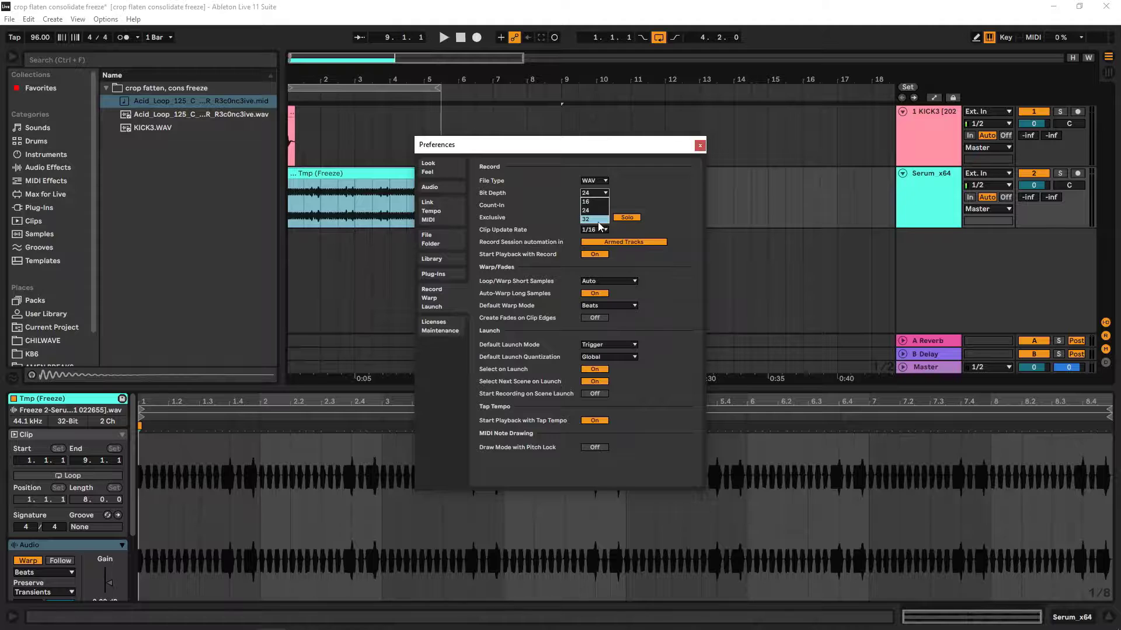
{"action": "left_click", "coordinate": [636, 176]}
{"action": "left_click", "coordinate": [700, 146]}
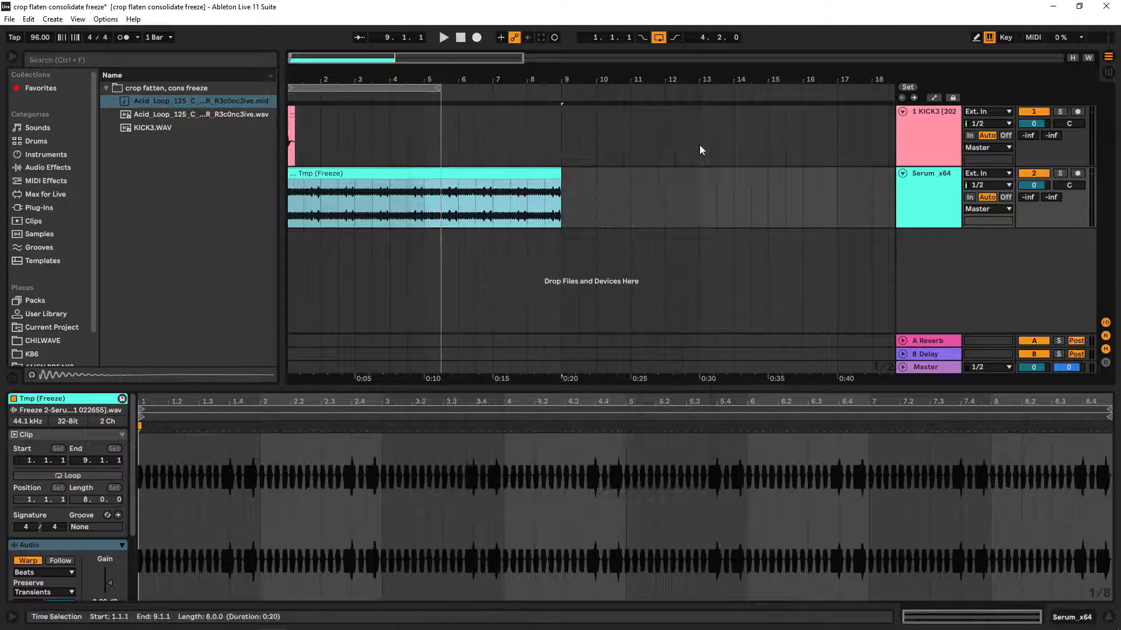
{"action": "left_click", "coordinate": [700, 146]}
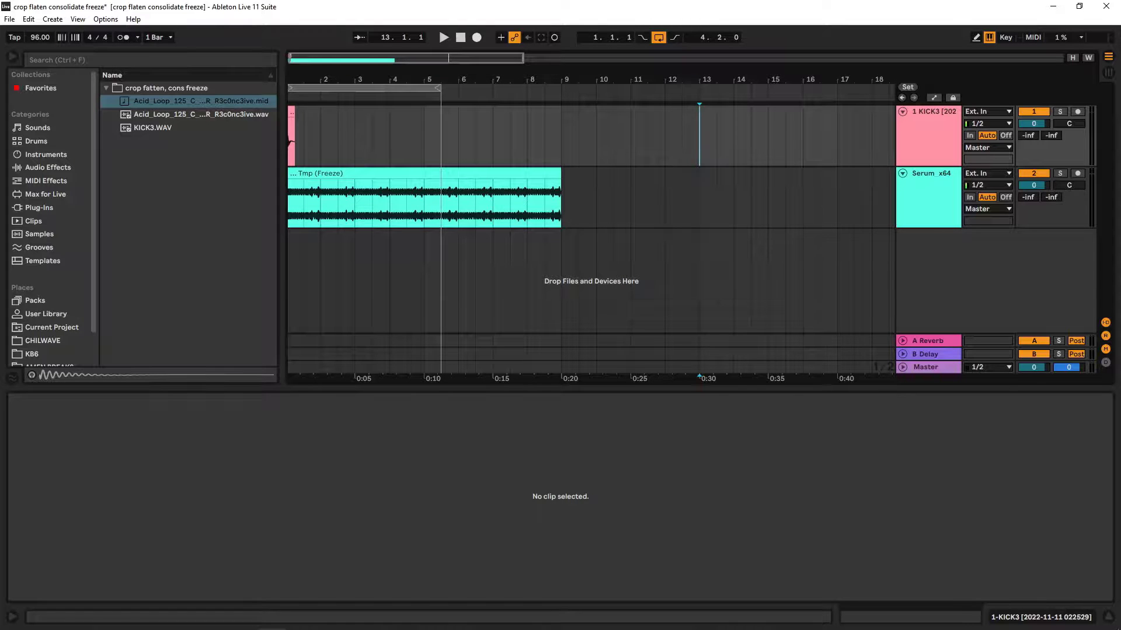
- Reopen the flattened Serum clip's details and browse the current project's Samples/Processed folders for the Consolidate, Crop and Freeze files
{"action": "double_click", "coordinate": [435, 190]}
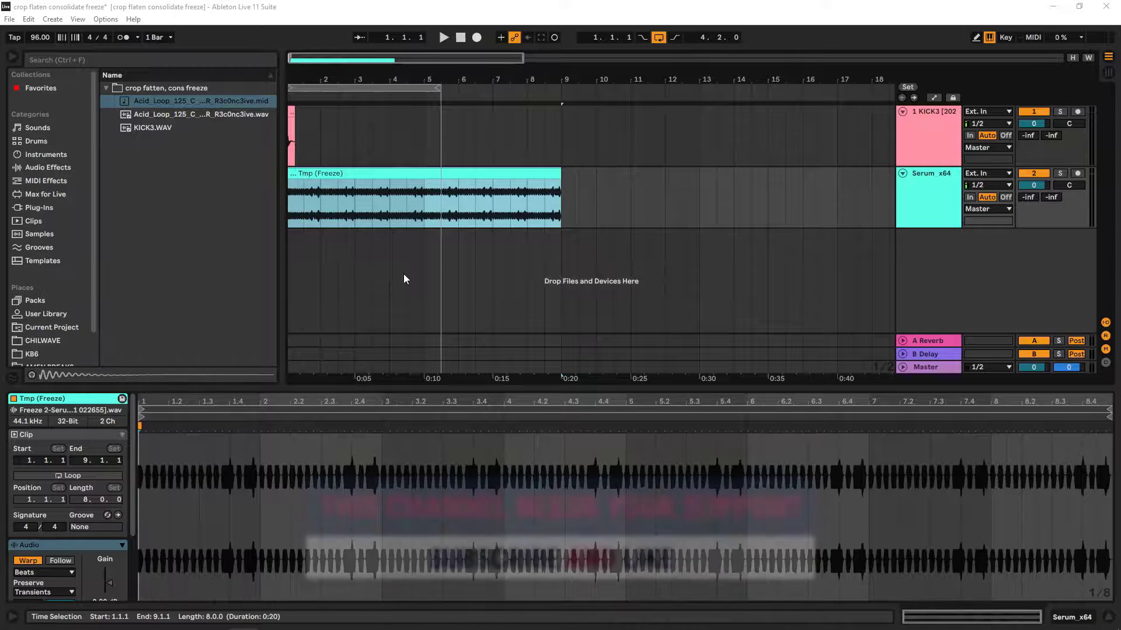
{"action": "left_click", "coordinate": [53, 328]}
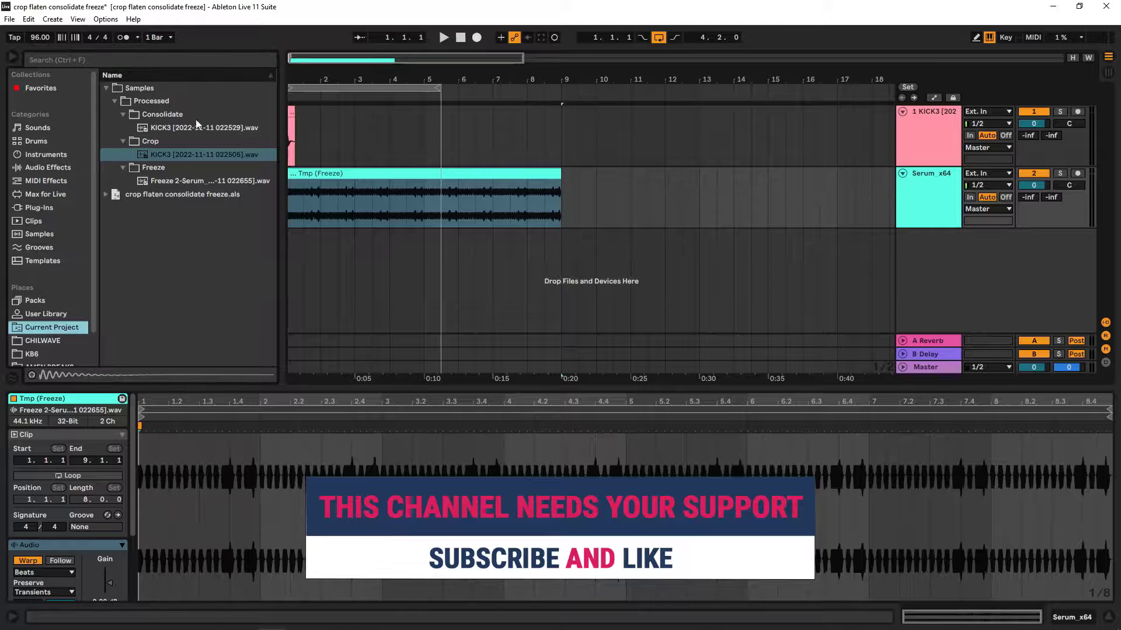